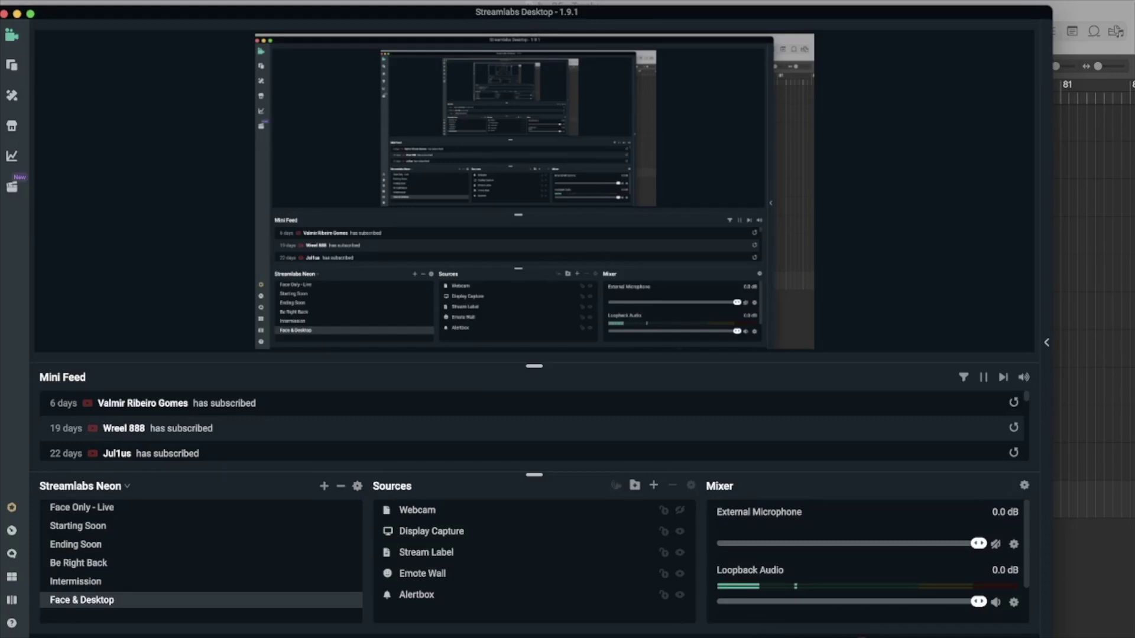
# - Switch from Streamlabs to the full-screen Chrome window showing familyinmusic.com
pyautogui.hotkey('ctrl', 'Right')
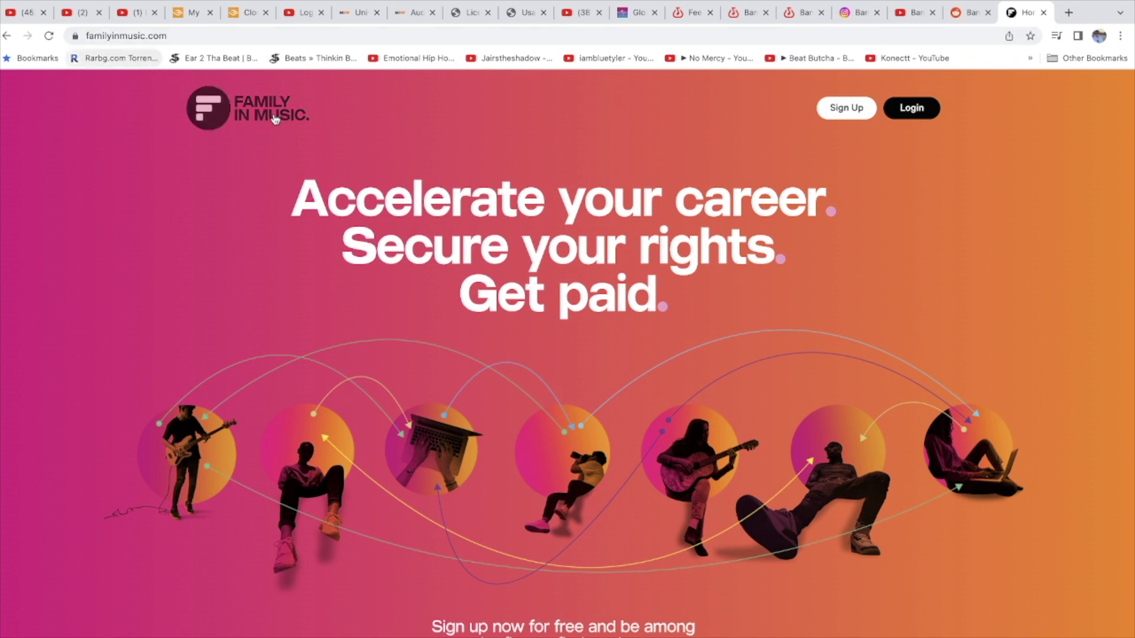
# - Scroll through the Family in Music homepage
pyautogui.scroll(-3, 711, 228)
pyautogui.scroll(-20, 711, 228)
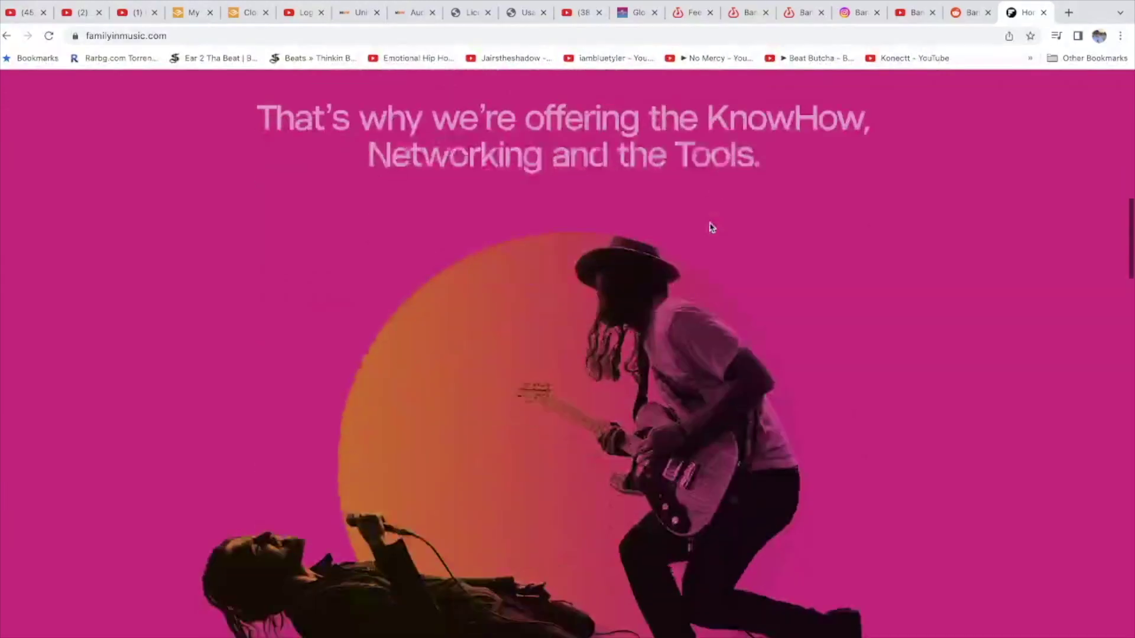
pyautogui.scroll(-15, 710, 228)
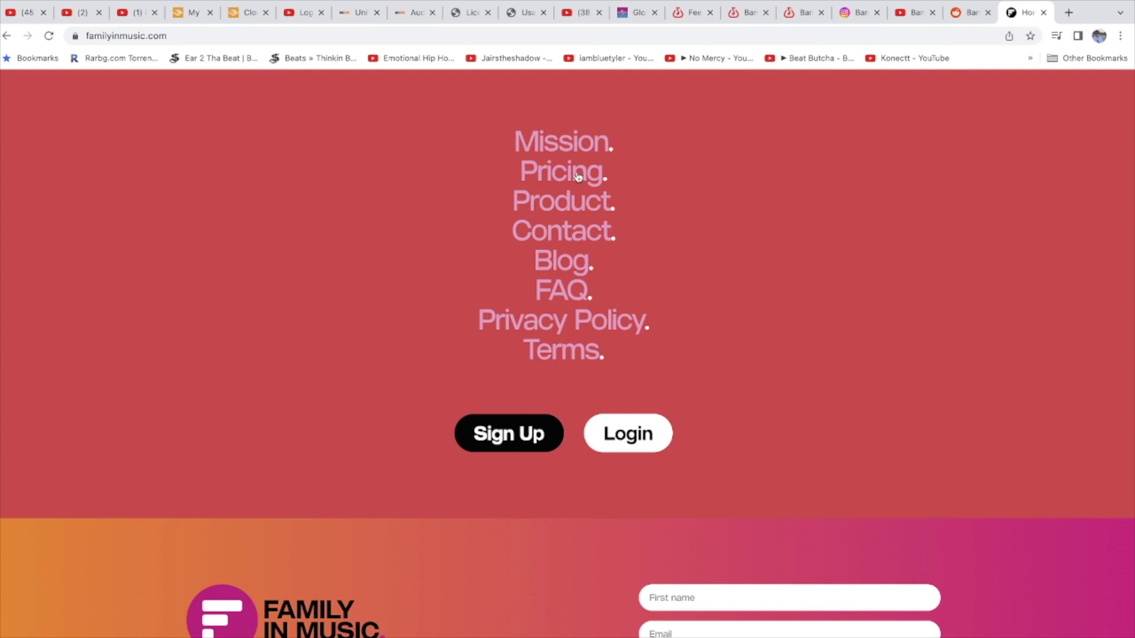
# - Check the Pricing page's Distribution plans, then log in to the member dashboard
pyautogui.click(578, 176)
pyautogui.scroll(-4, 570, 396)
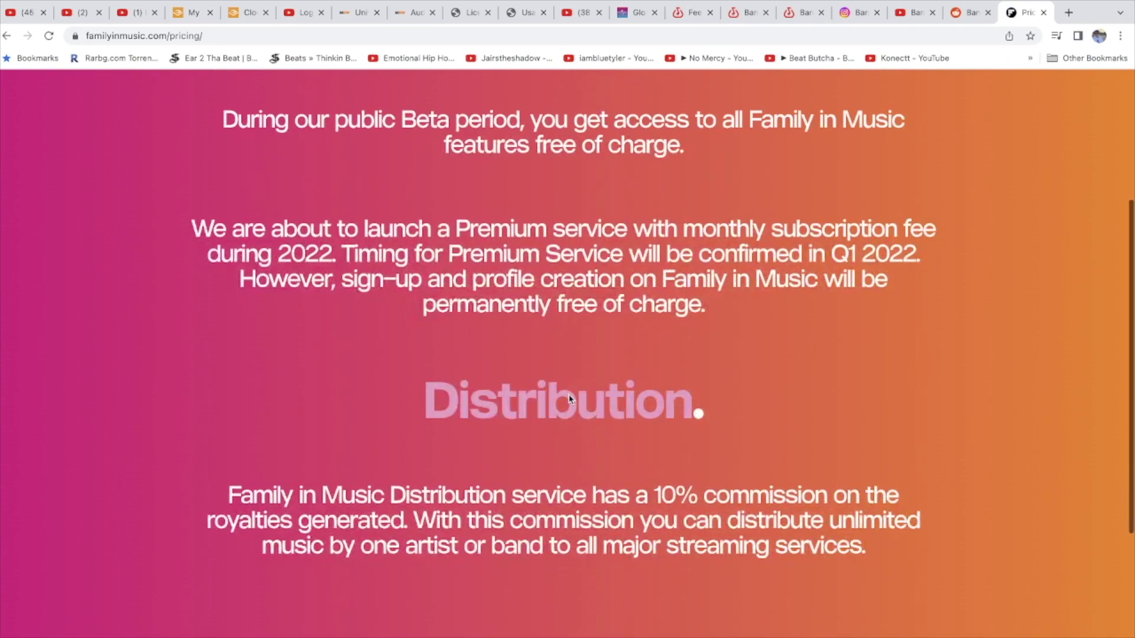
pyautogui.scroll(4, 570, 398)
pyautogui.click(925, 110)
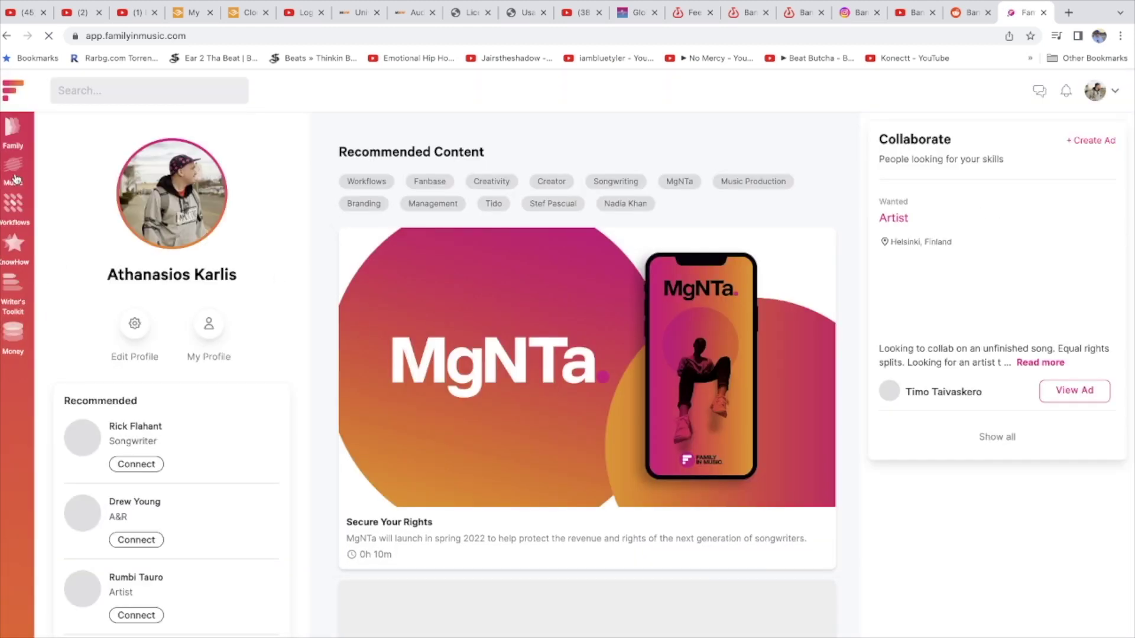
# - Open Distribution and switch to the new, faster dashboard, closing the old dashboard tab
pyautogui.click(12, 188)
pyautogui.scroll(-7, 512, 436)
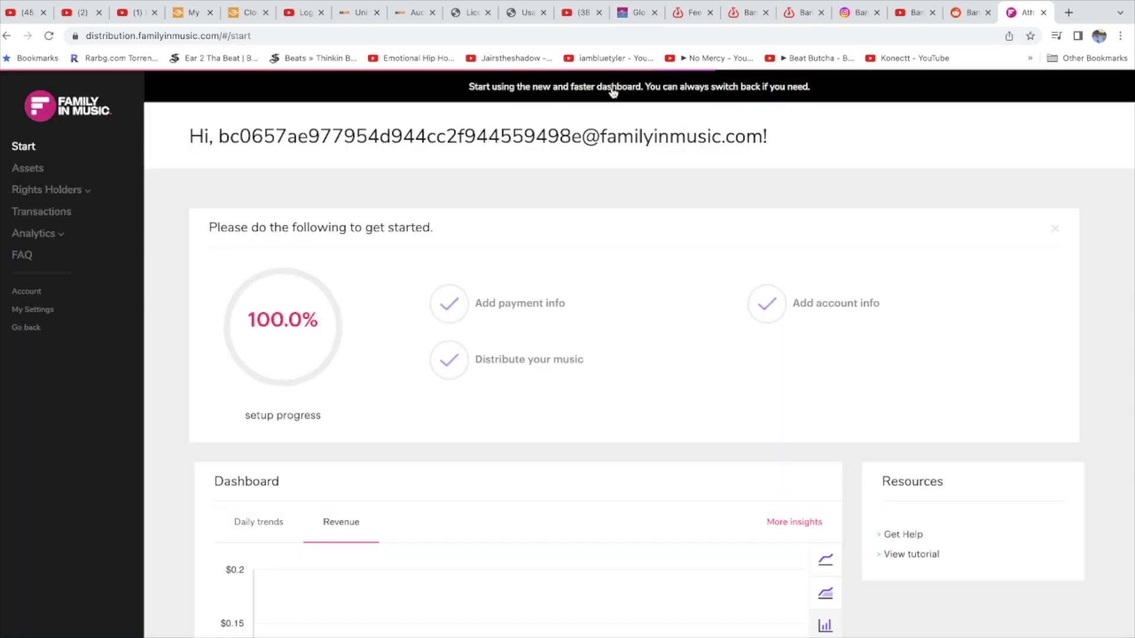
pyautogui.click(613, 92)
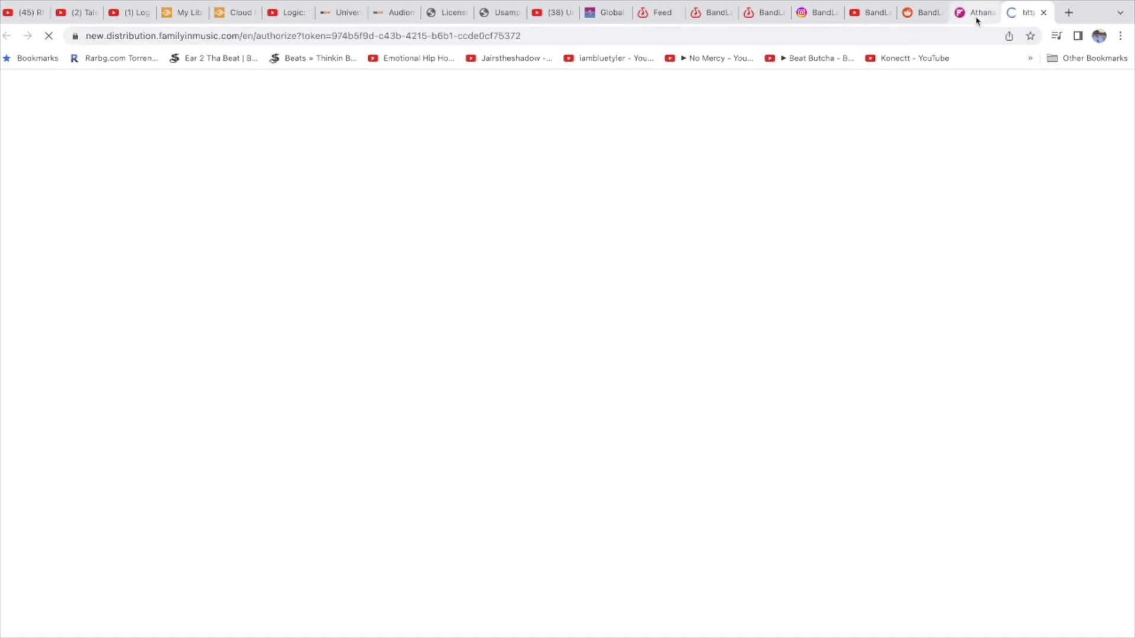
pyautogui.click(972, 13)
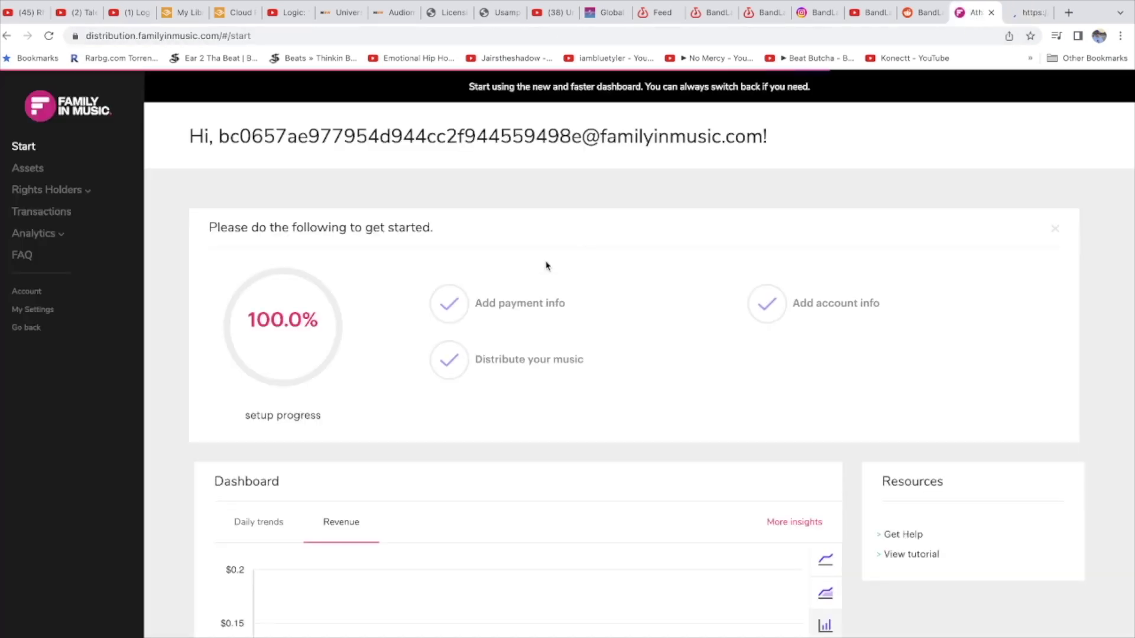
pyautogui.click(991, 12)
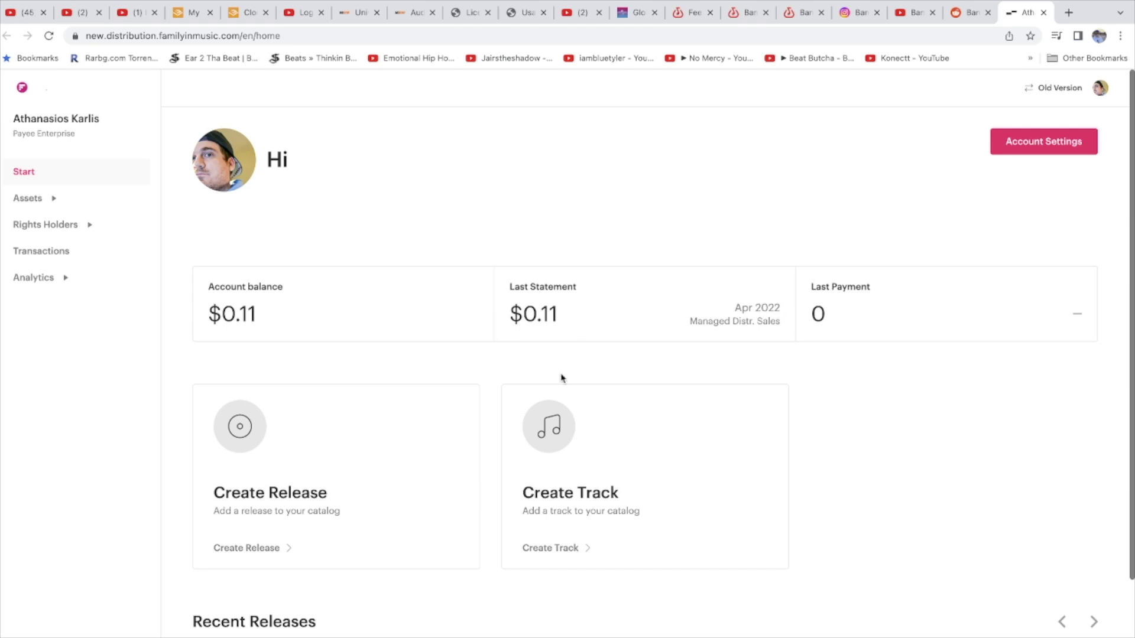
# - Open Revenue Analytics and review the Services and Channels panels showing $0.12 revenue
pyautogui.click(56, 287)
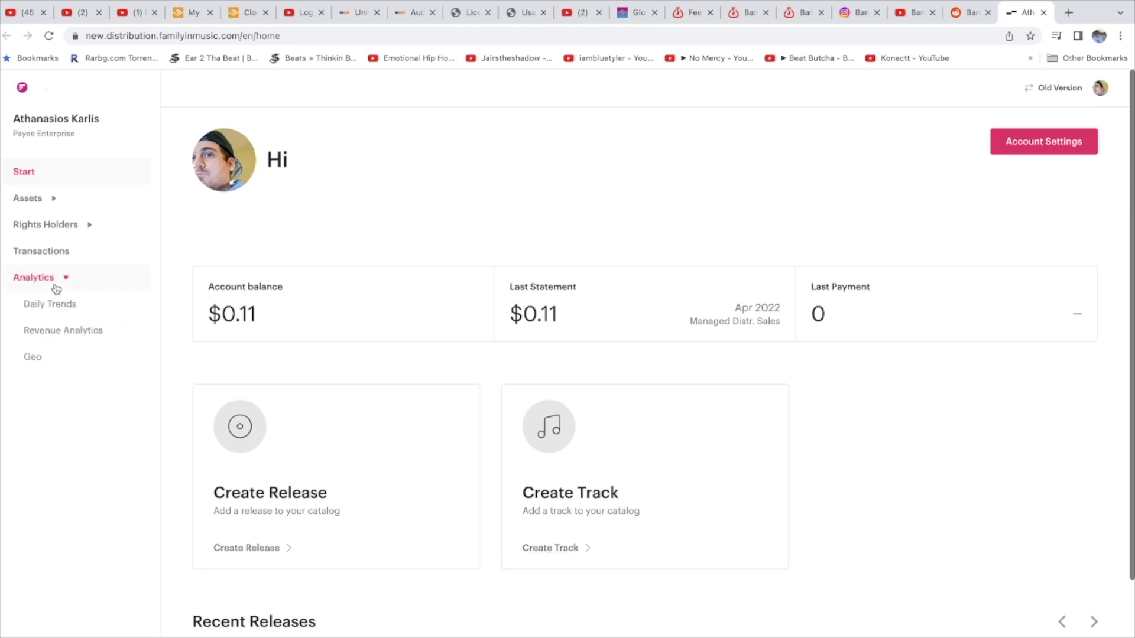
pyautogui.click(62, 332)
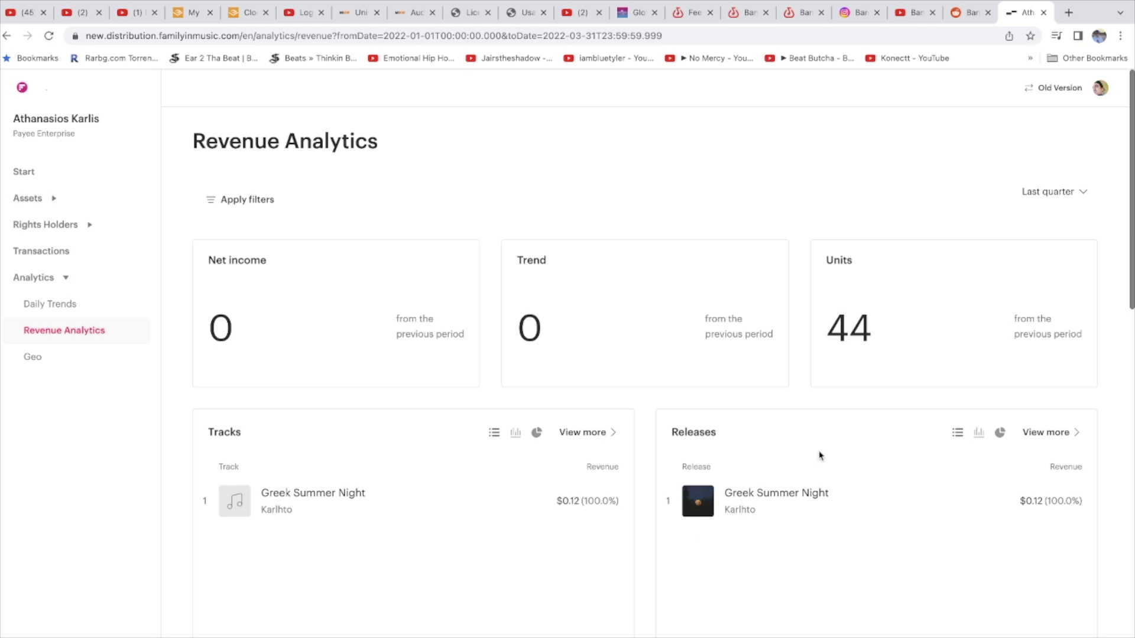
pyautogui.scroll(-5, 605, 519)
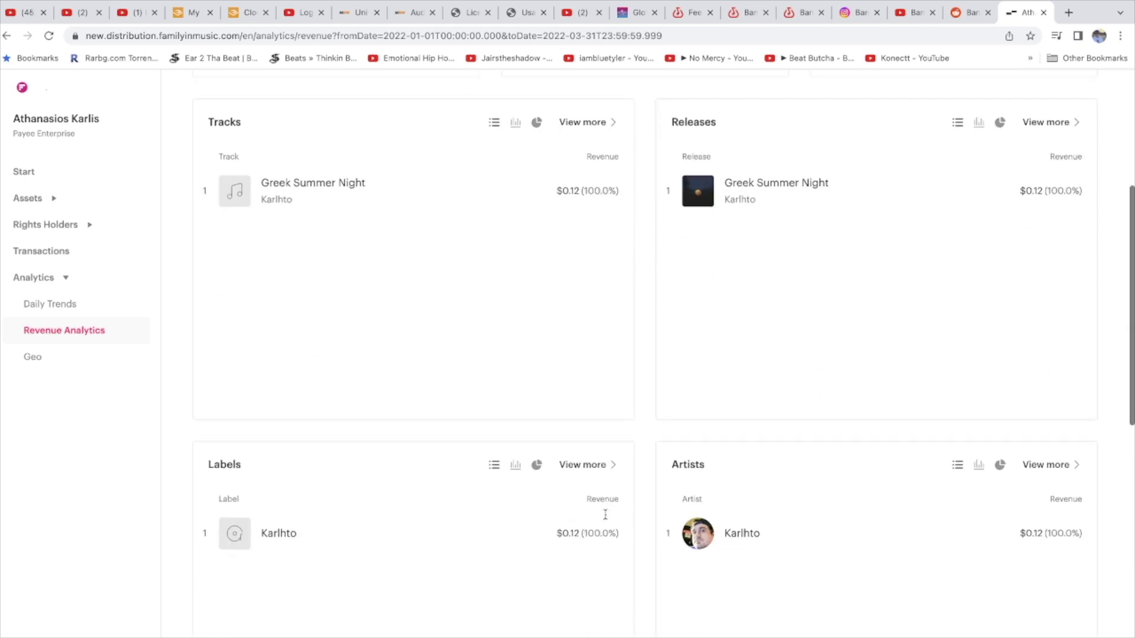
pyautogui.scroll(-7, 605, 514)
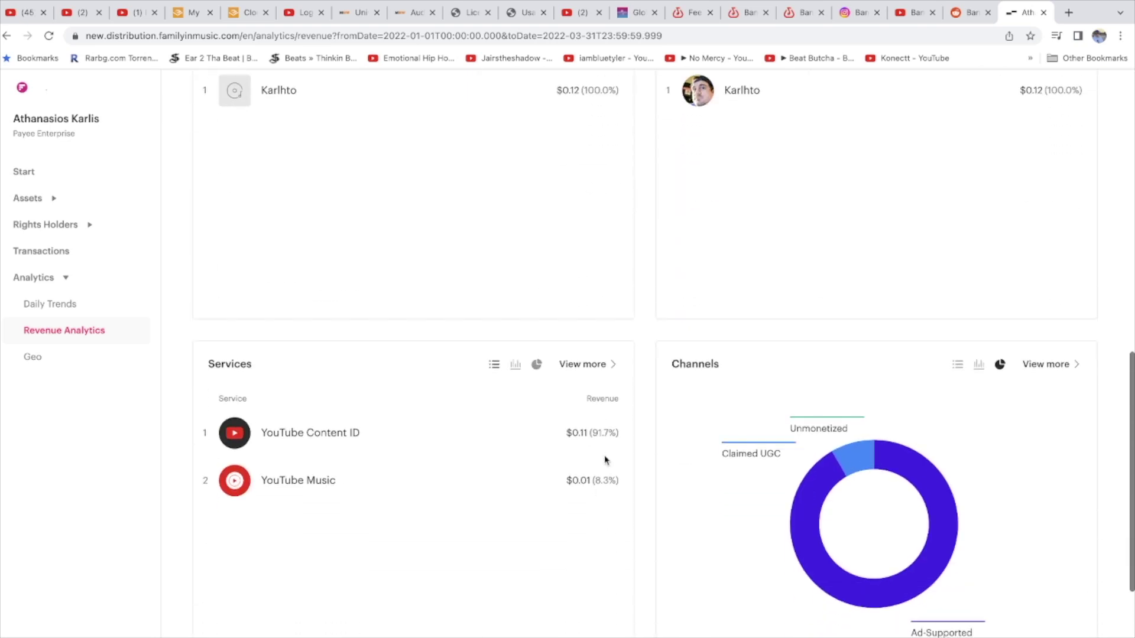
pyautogui.scroll(-1, 415, 422)
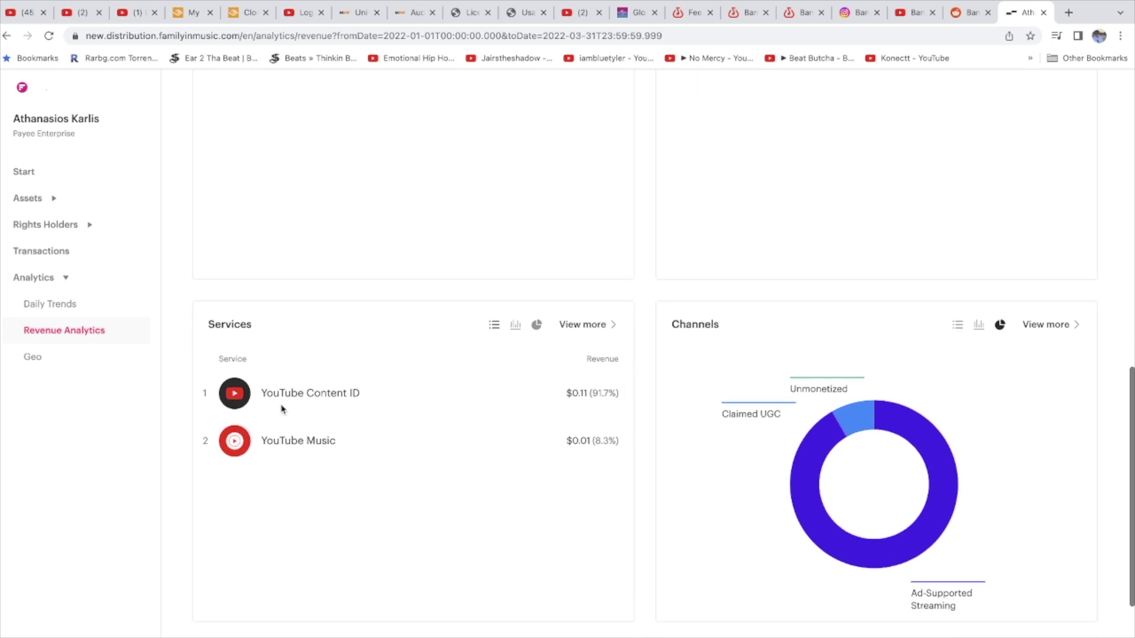
pyautogui.click(1069, 13)
# - Search YouTube for 'karlhto greek summer night'
pyautogui.write('y')
pyautogui.press('Return')
pyautogui.click(593, 93)
pyautogui.write('karlhto')
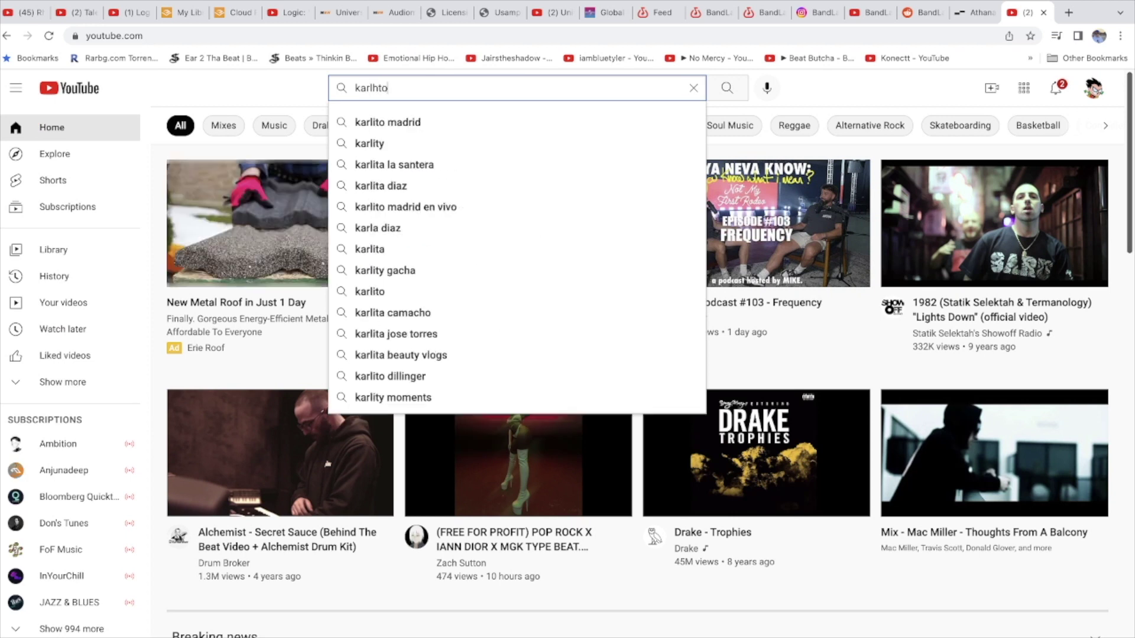
pyautogui.write(' greek summer night')
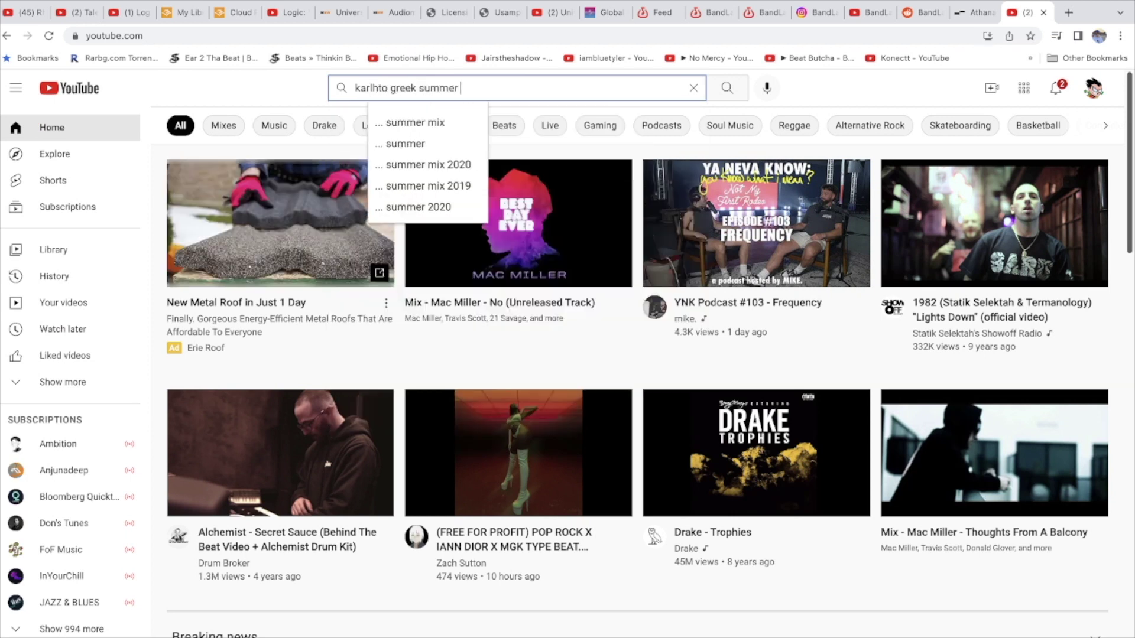
pyautogui.press('Return')
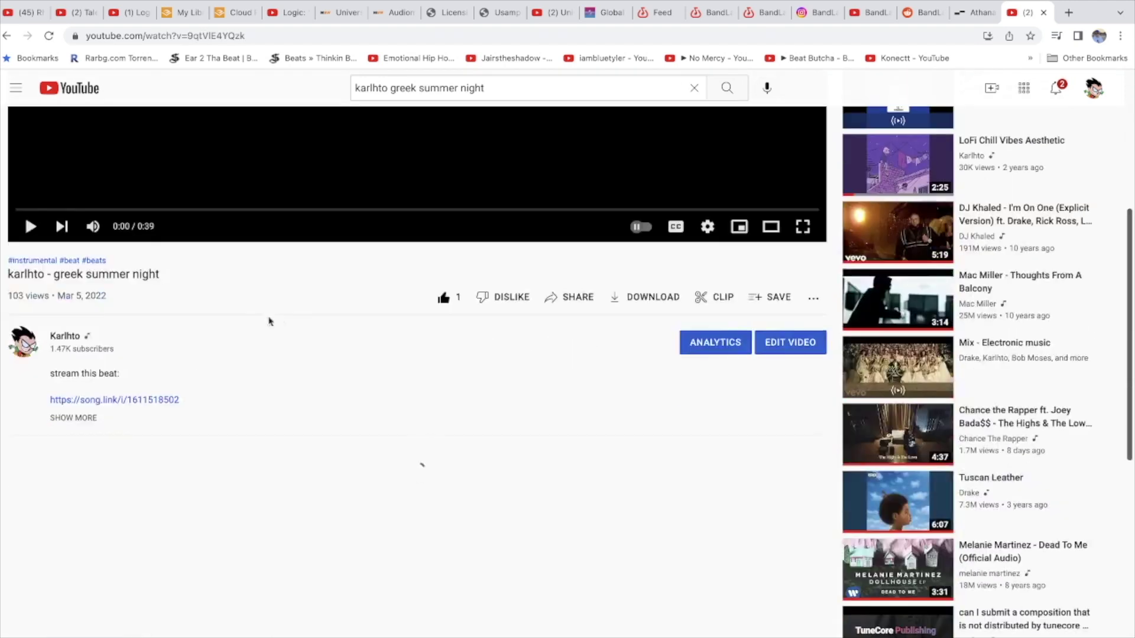
# - Expand the video's full description and open its Video details in YouTube Studio
pyautogui.click(81, 417)
pyautogui.scroll(-2, 168, 477)
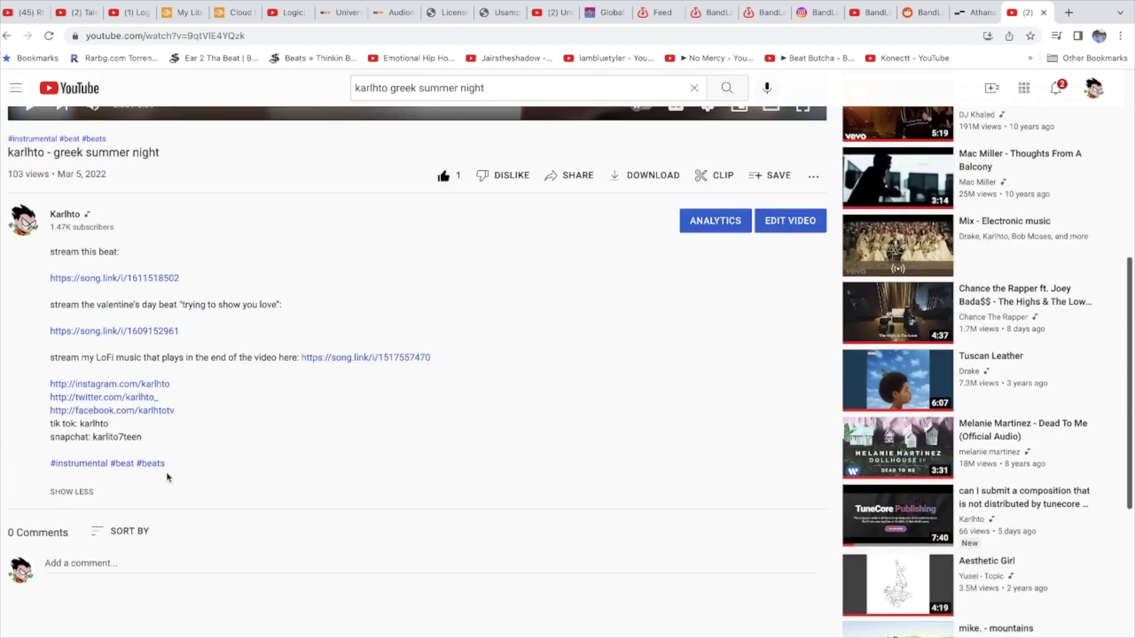
pyautogui.click(790, 228)
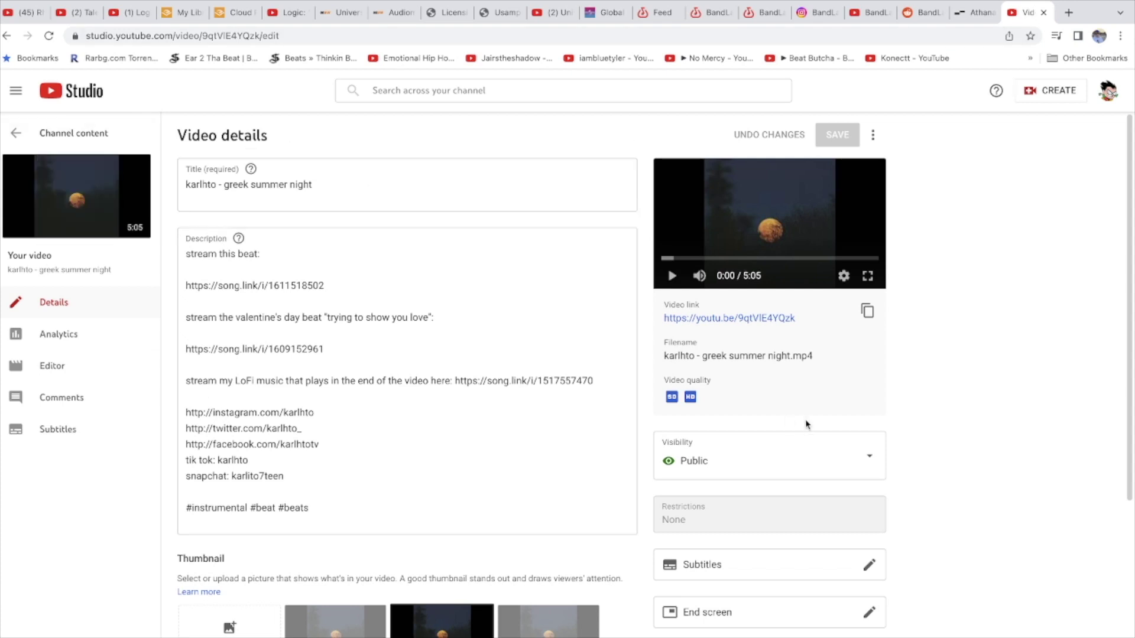
# - Open the channel's Content video list
pyautogui.scroll(-2, 420, 420)
pyautogui.scroll(3, 400, 420)
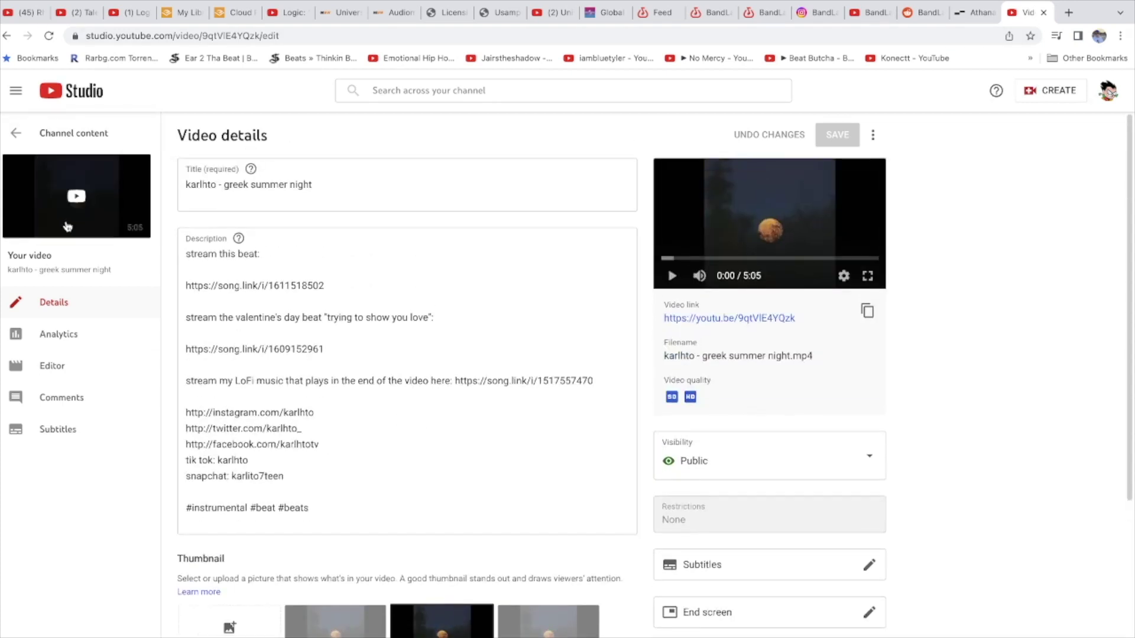
pyautogui.click(16, 139)
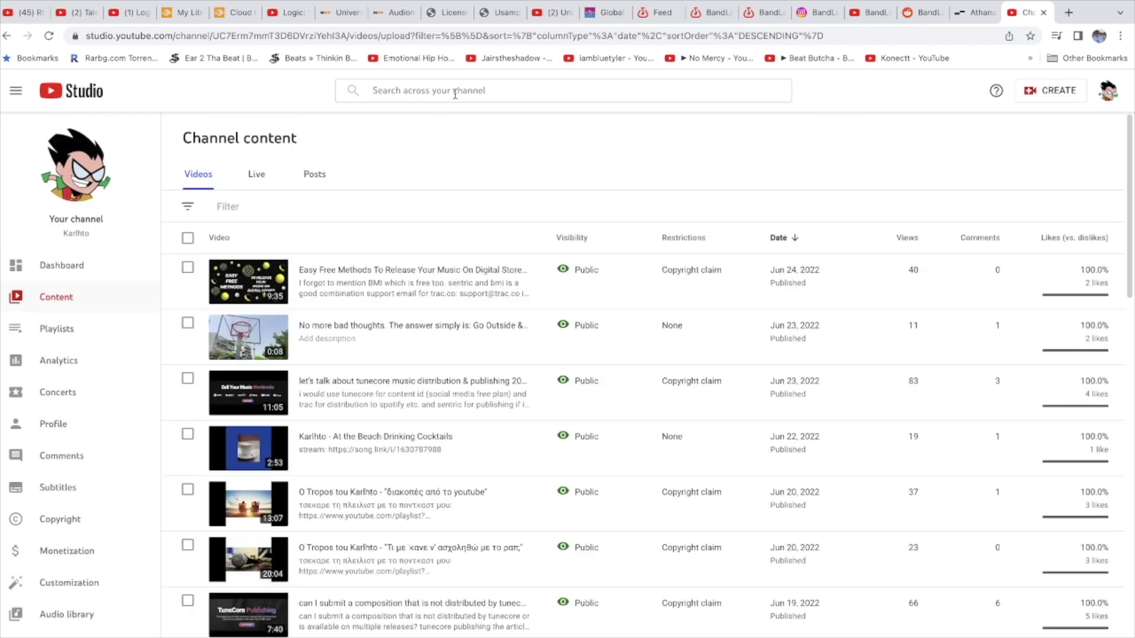
# - Search the channel's videos for 'greek summer', then dismiss the results and browse the uploads
pyautogui.click(454, 92)
pyautogui.write('greek ')
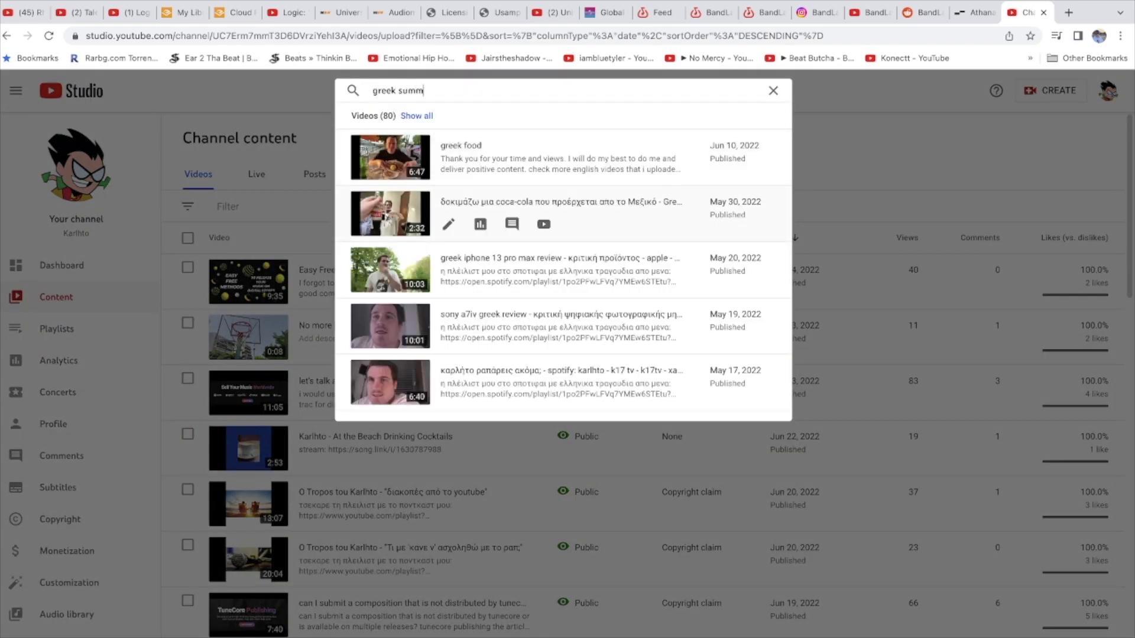
pyautogui.write('summer')
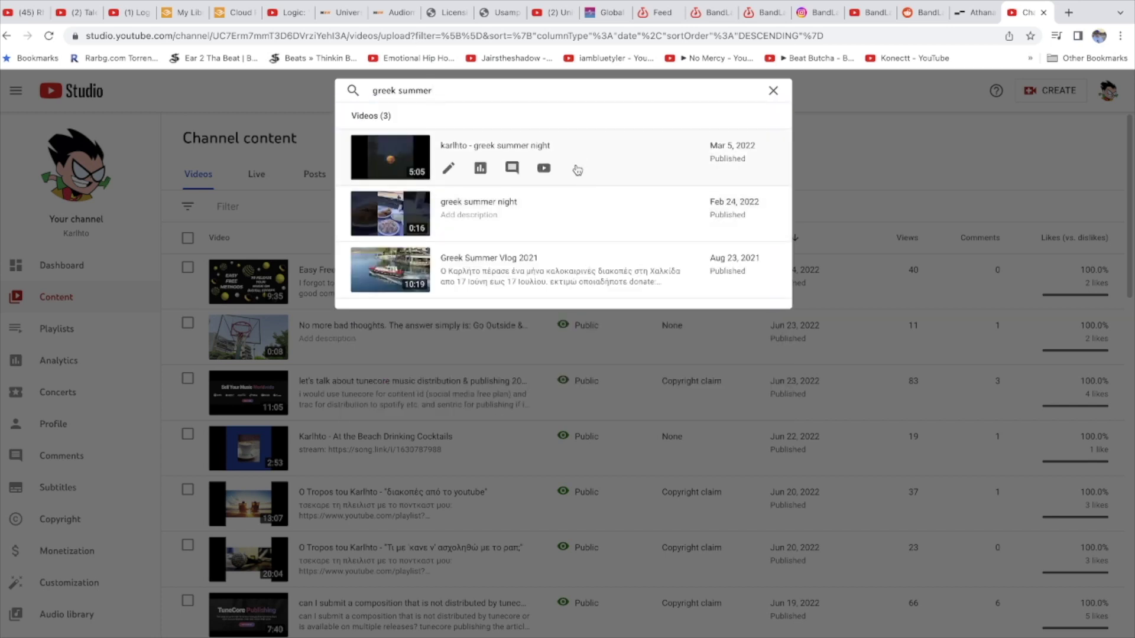
pyautogui.click(882, 175)
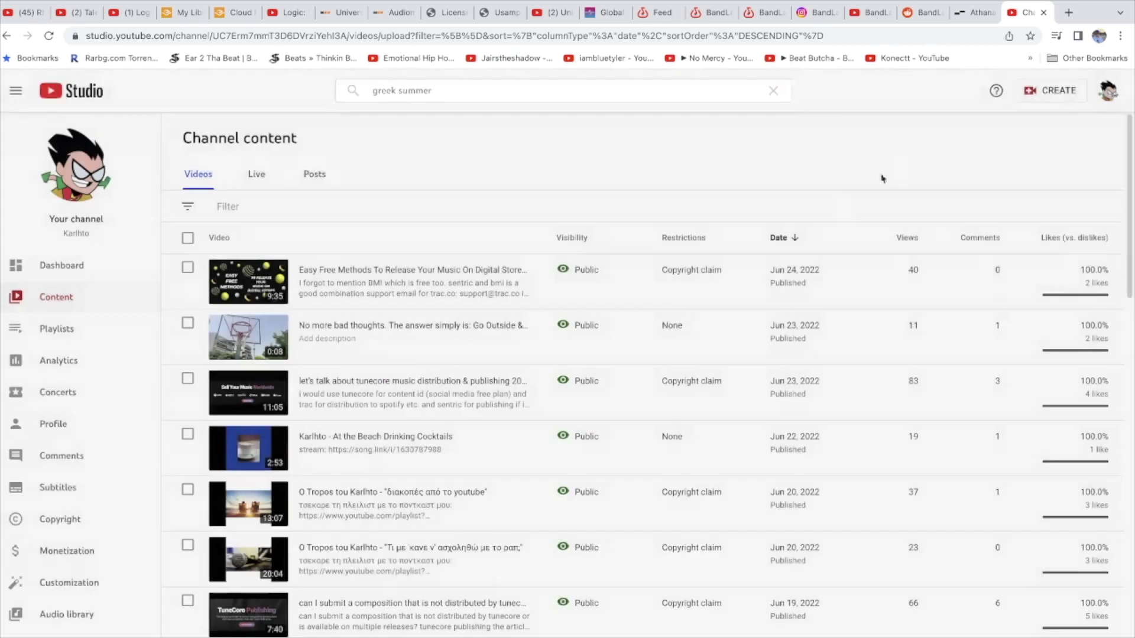
pyautogui.scroll(-15, 793, 284)
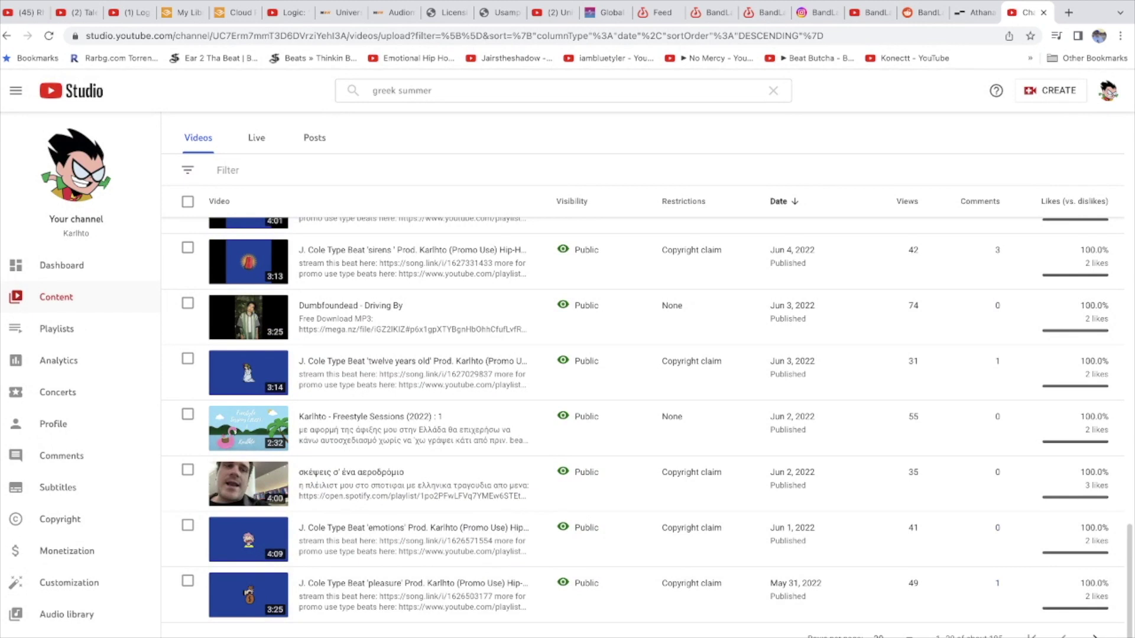
pyautogui.scroll(-15, 825, 437)
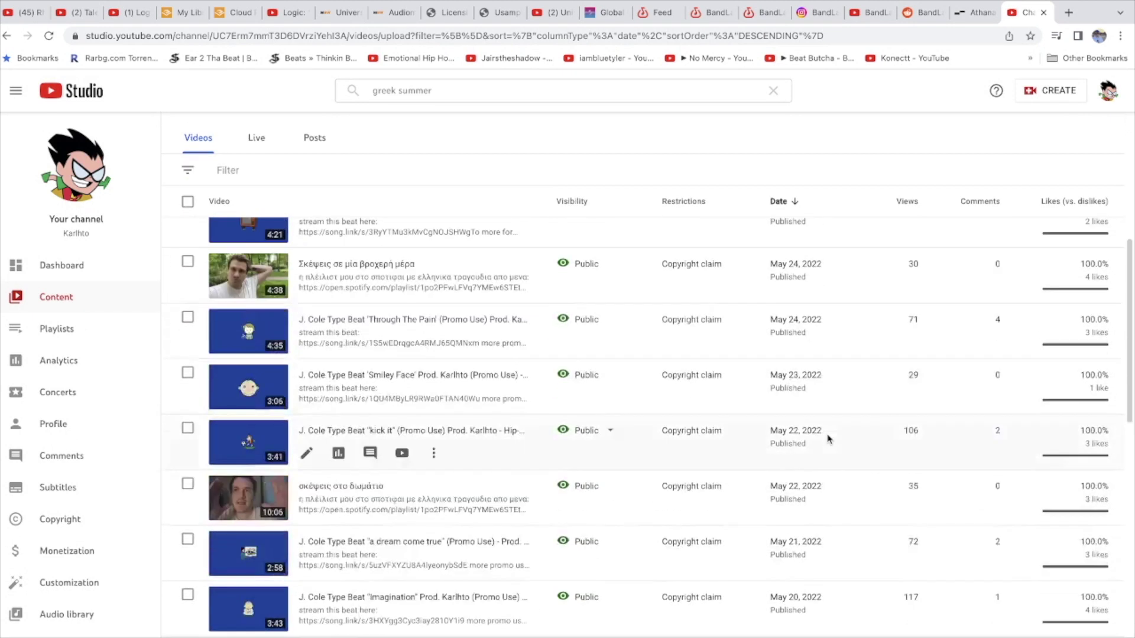
pyautogui.scroll(-1, 882, 487)
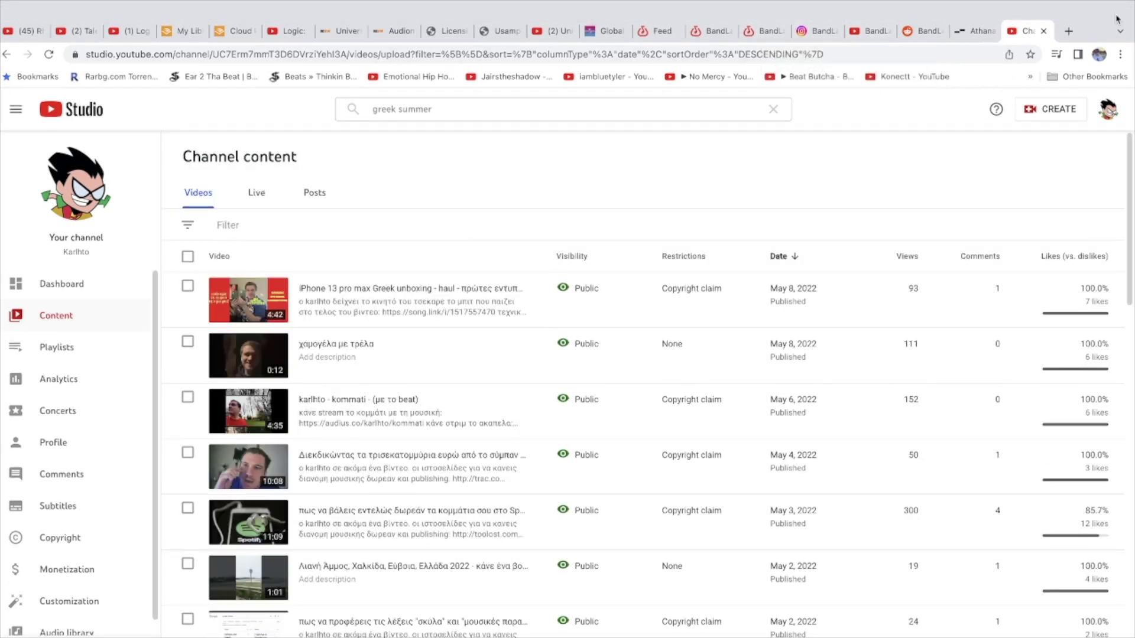
# - In a new tab, search YouTube for 'karlhto greek summer night'
pyautogui.click(1068, 31)
pyautogui.write('y')
pyautogui.press('Return')
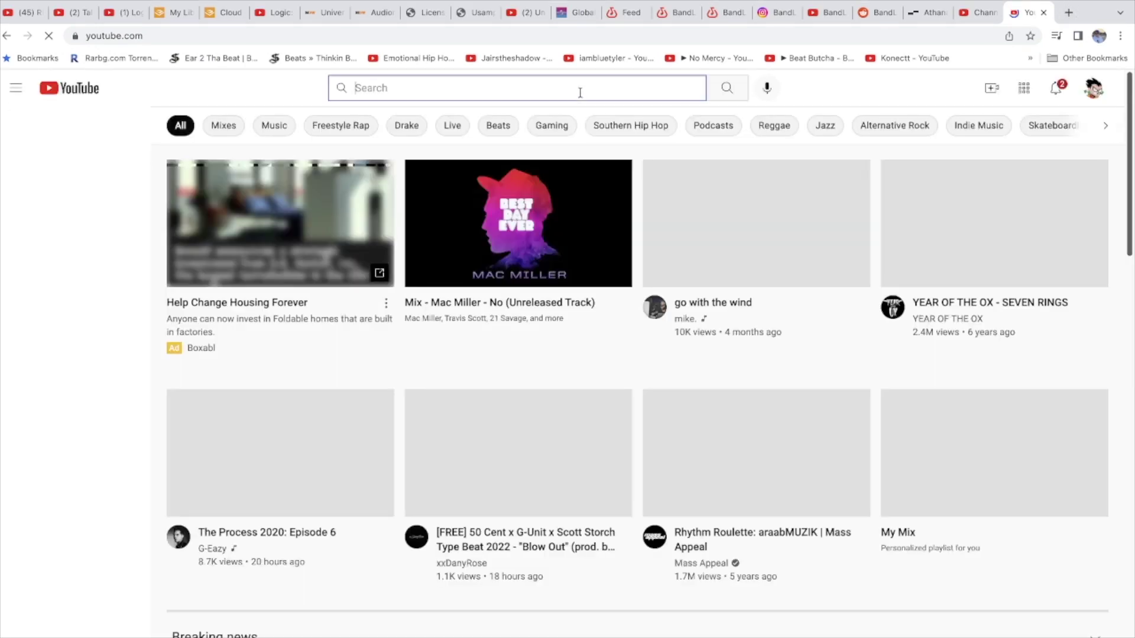
pyautogui.click(580, 96)
pyautogui.write('karlhto gree')
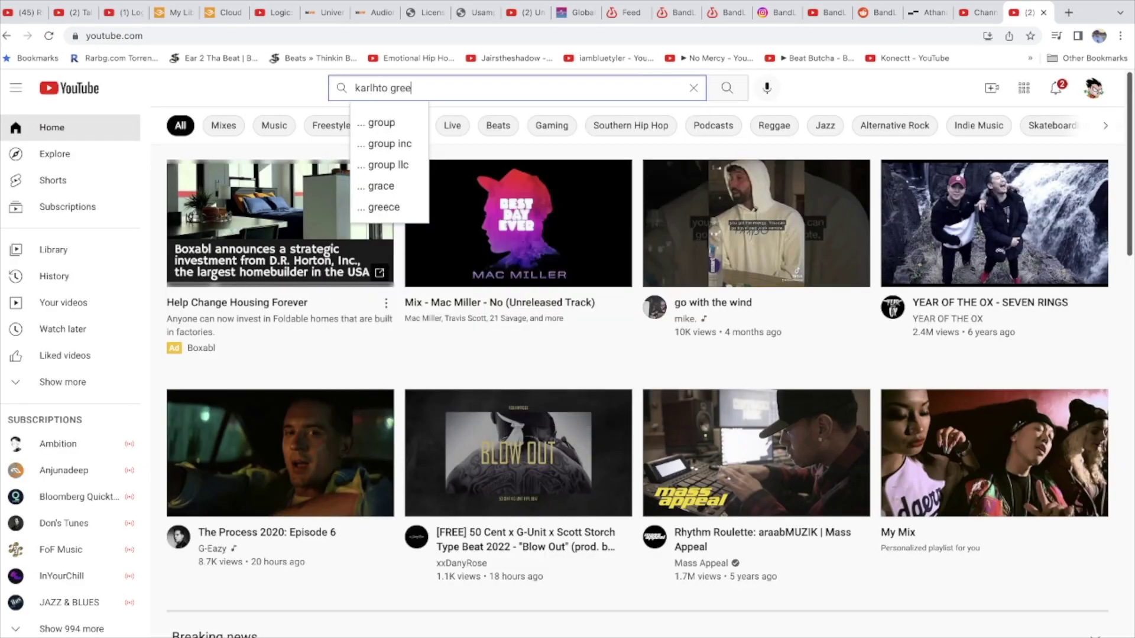
pyautogui.write('k summer night')
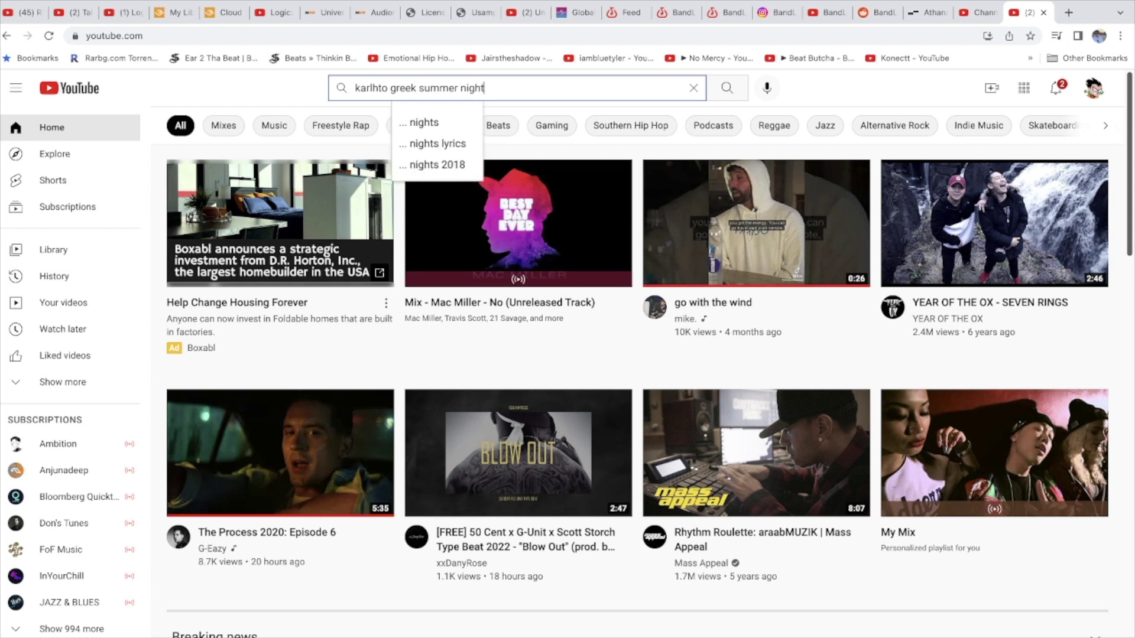
pyautogui.press('Return')
# - Play the greek summer night Short, then close its tab to return to Studio
pyautogui.scroll(-3, 661, 273)
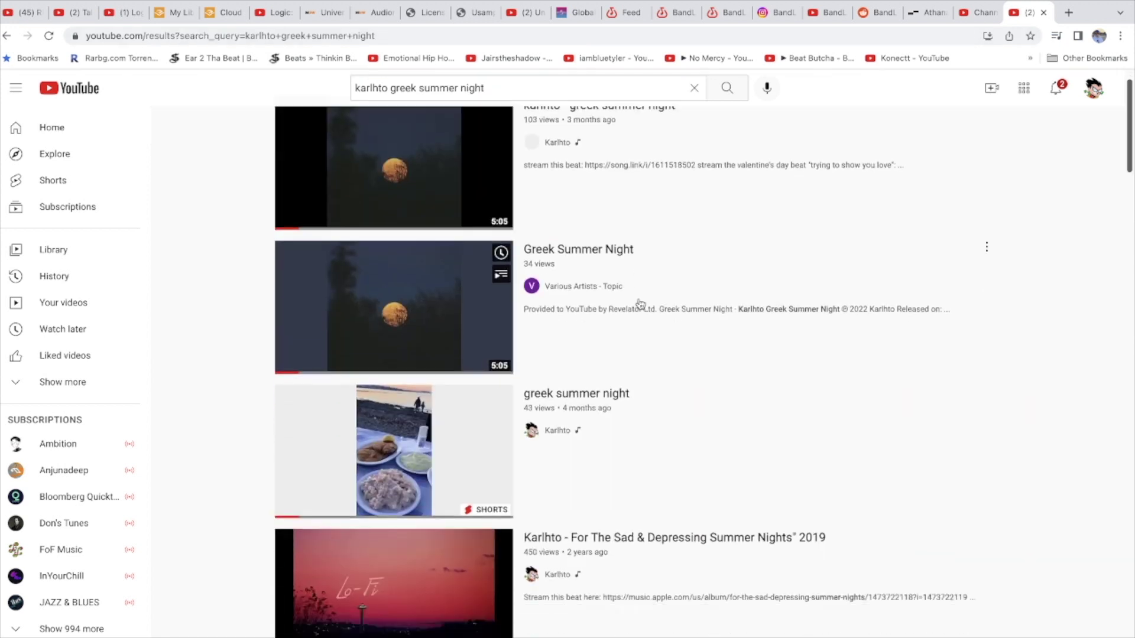
pyautogui.click(598, 300)
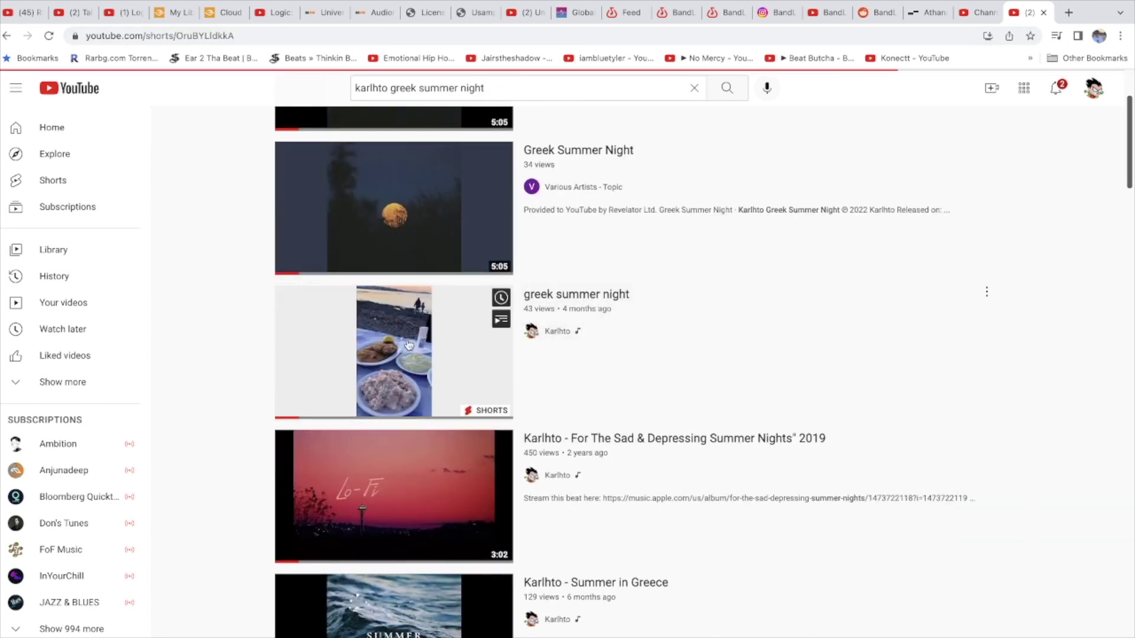
pyautogui.scroll(-3, 615, 349)
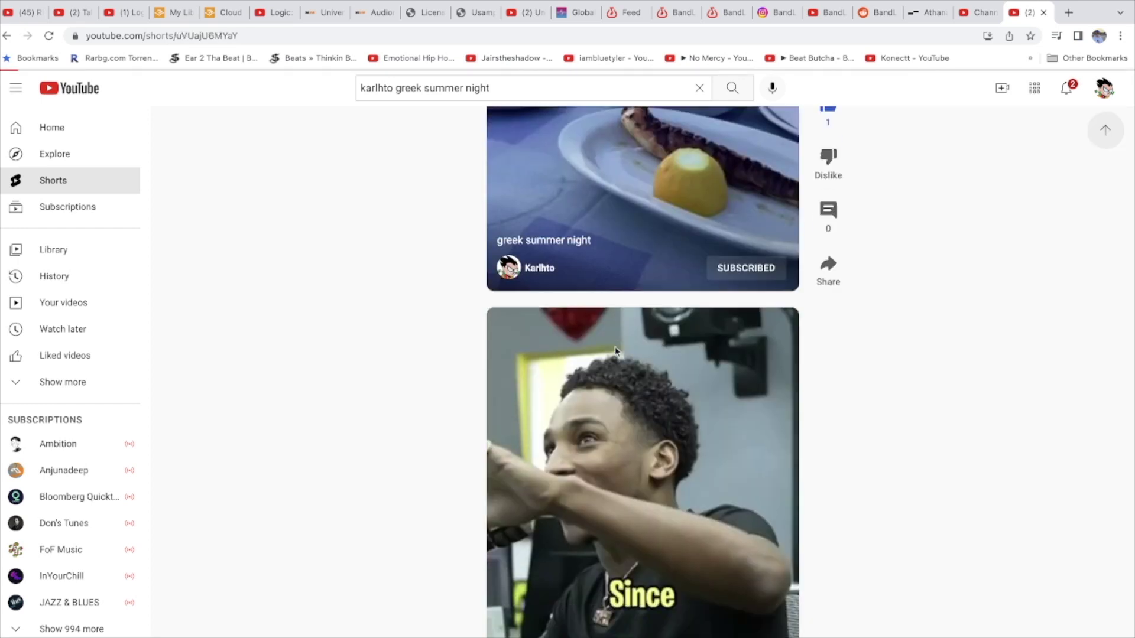
pyautogui.scroll(3, 614, 349)
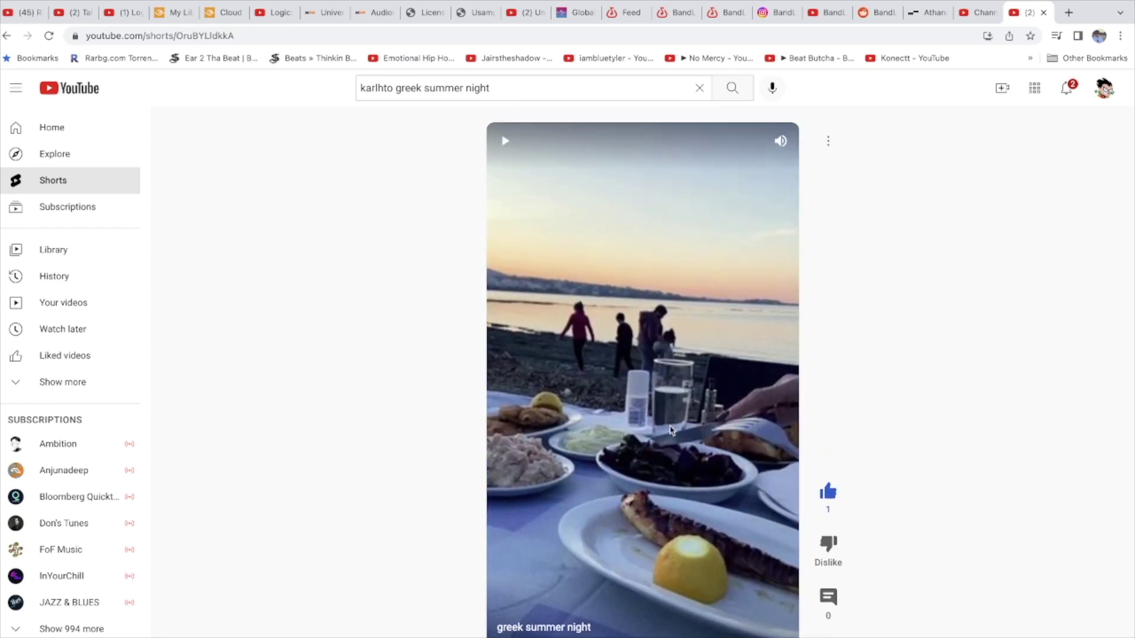
pyautogui.hotkey('ctrl', 'w')
pyautogui.scroll(-3, 618, 401)
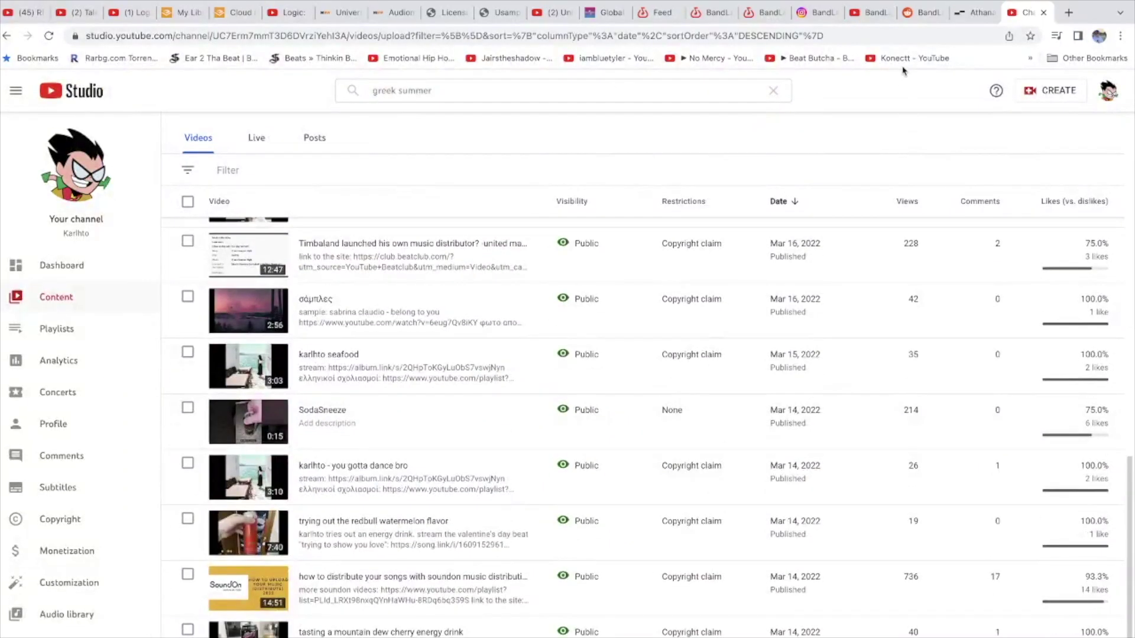
# - Review revenue by service, channel and country in Family in Music, then return to Studio
pyautogui.click(967, 22)
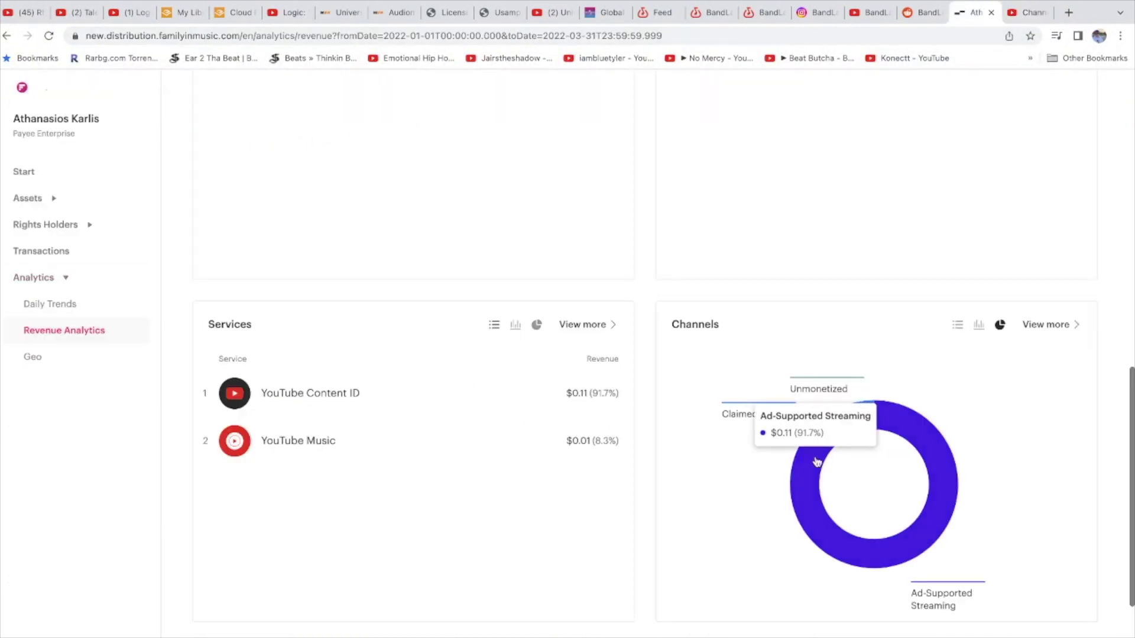
pyautogui.scroll(-3, 477, 523)
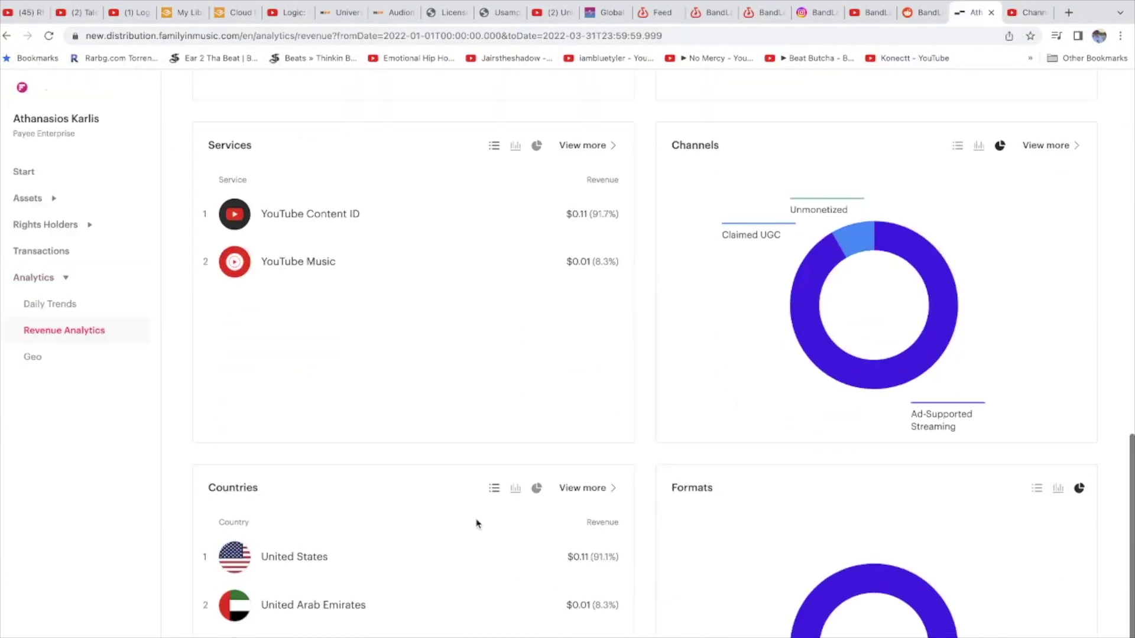
pyautogui.scroll(-2, 532, 455)
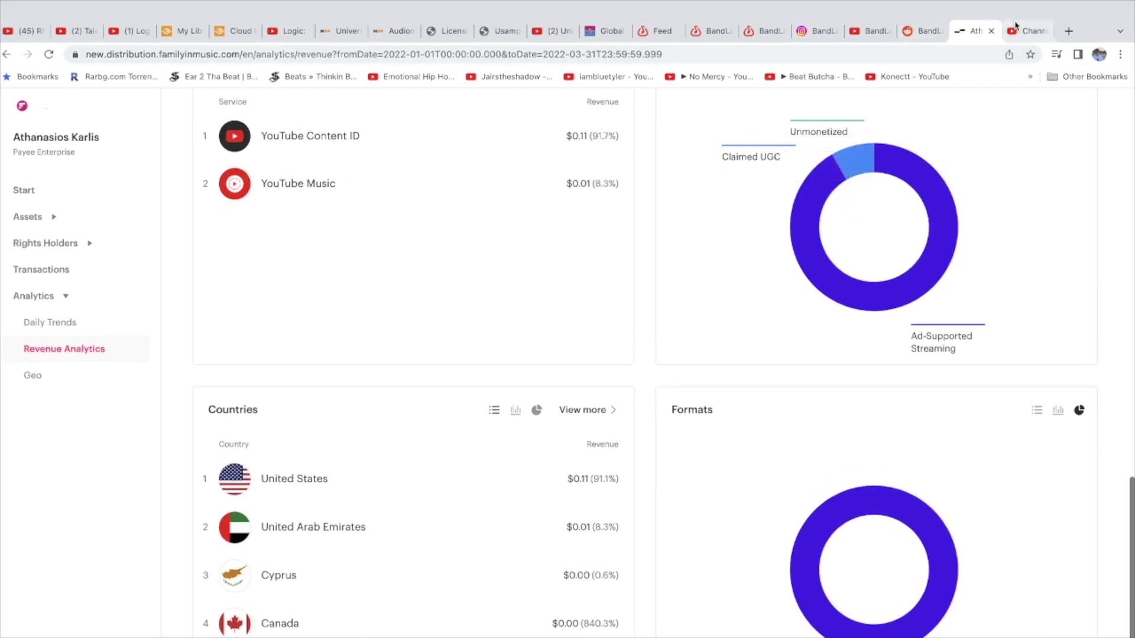
pyautogui.click(1027, 16)
# - Download the greek summer night video from the next uploads page, then return to revenue analytics
pyautogui.scroll(-3, 729, 469)
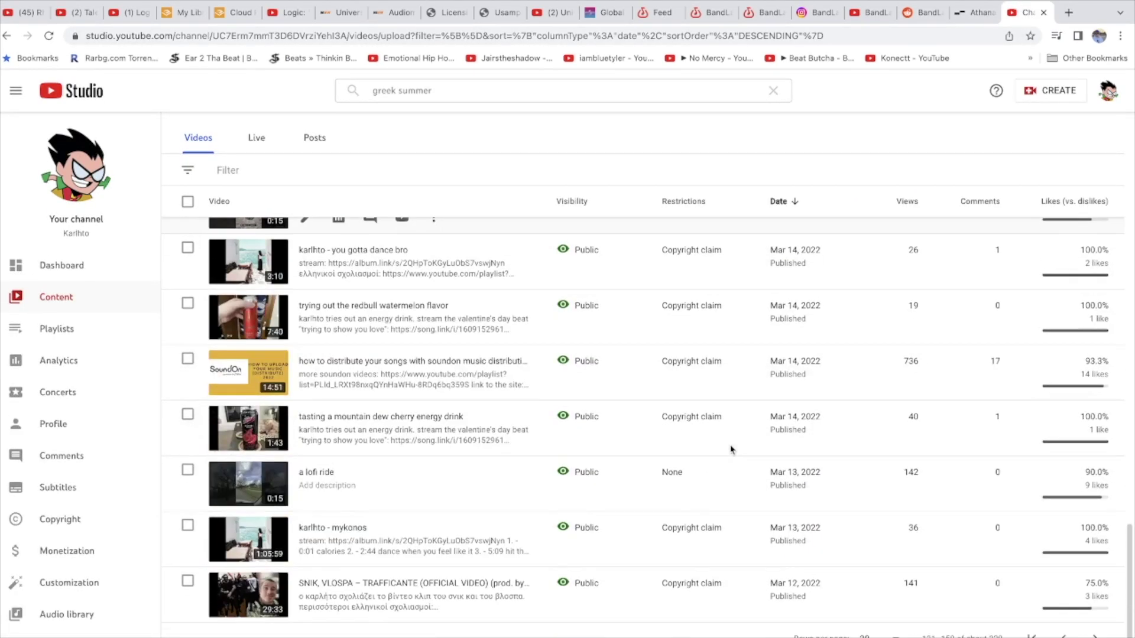
pyautogui.click(1094, 635)
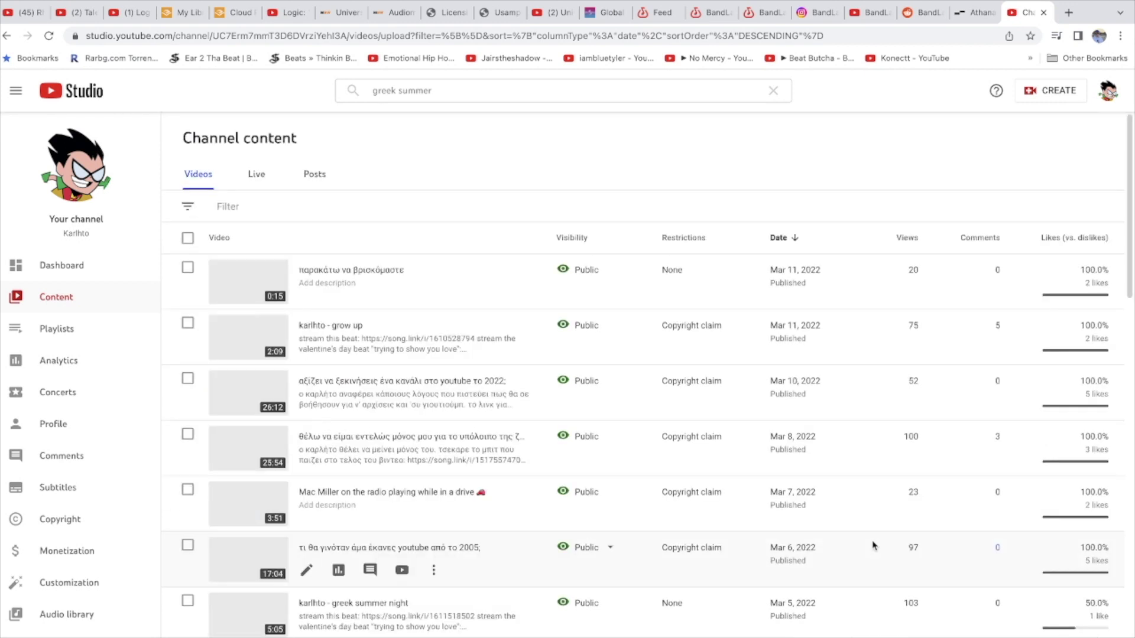
pyautogui.scroll(-3, 523, 387)
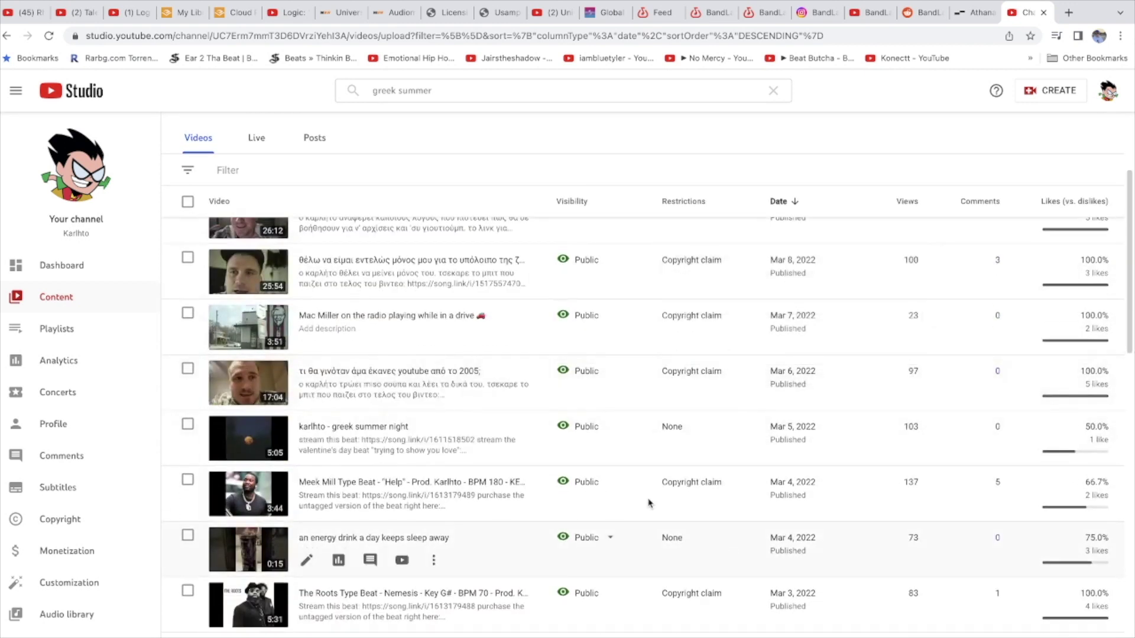
pyautogui.click(434, 455)
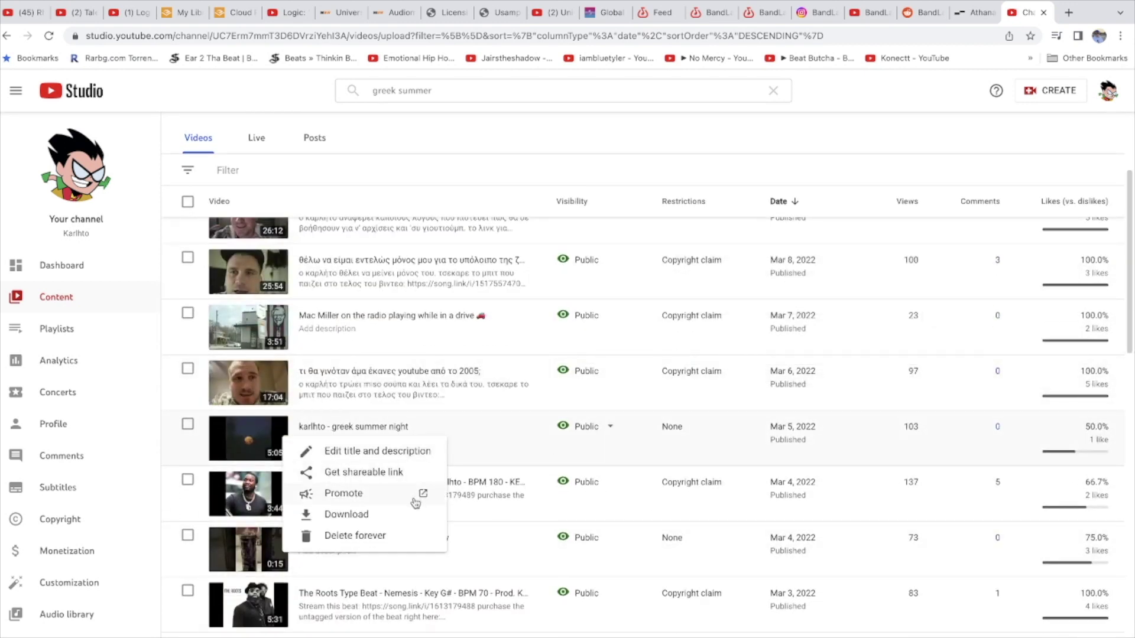
pyautogui.click(413, 516)
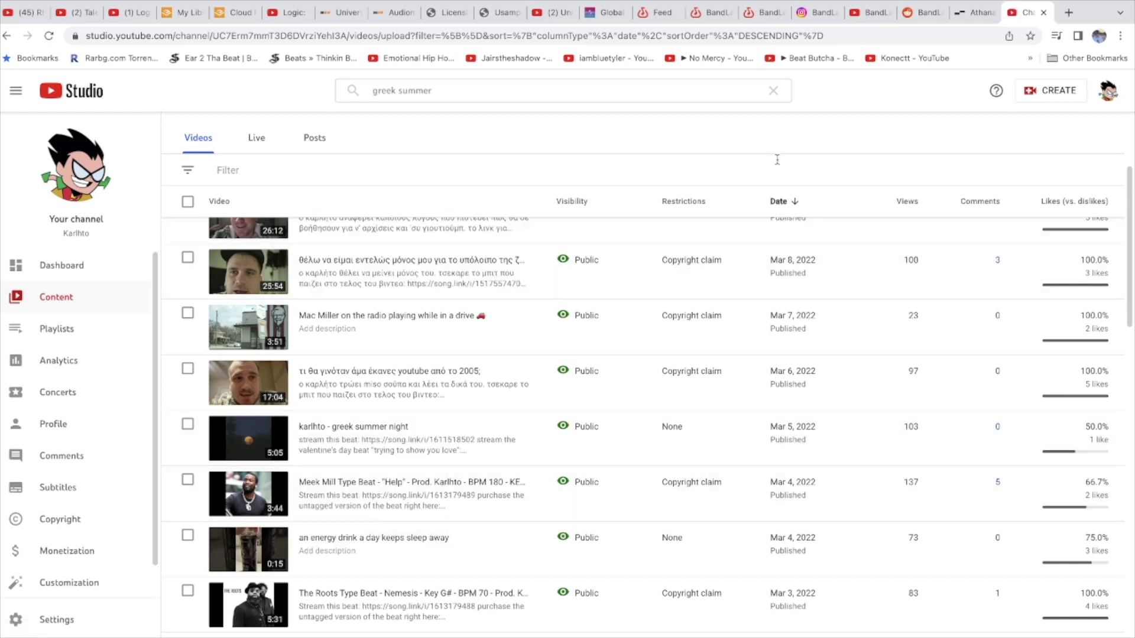
pyautogui.click(972, 13)
pyautogui.scroll(15, 488, 368)
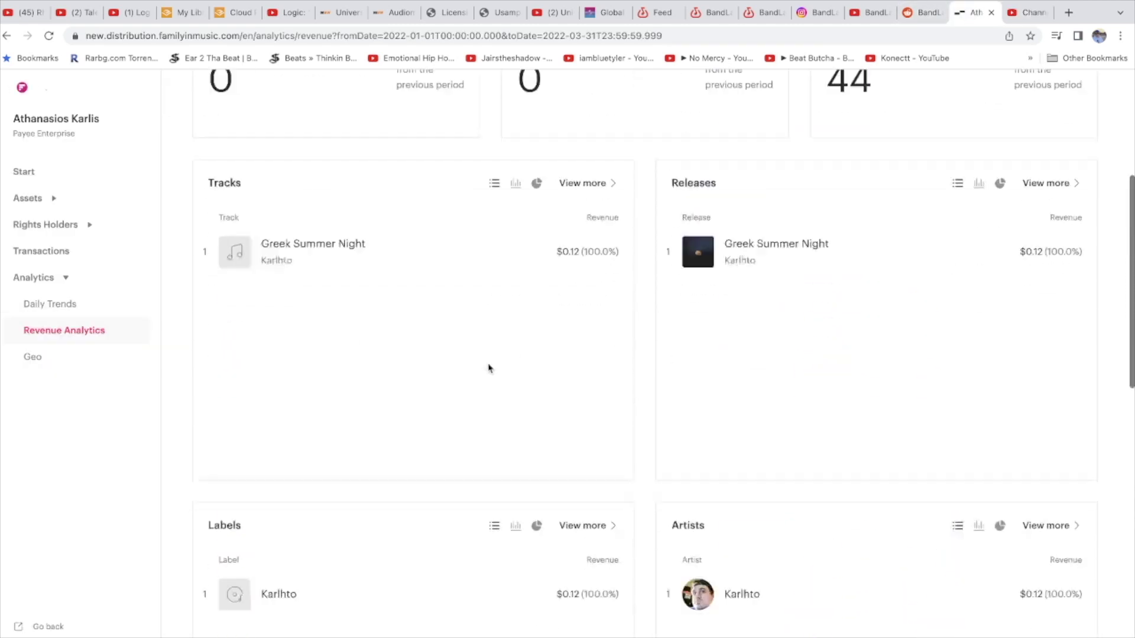
# - Go to the distribution account's Start page and begin a new Create Track form
pyautogui.click(1027, 12)
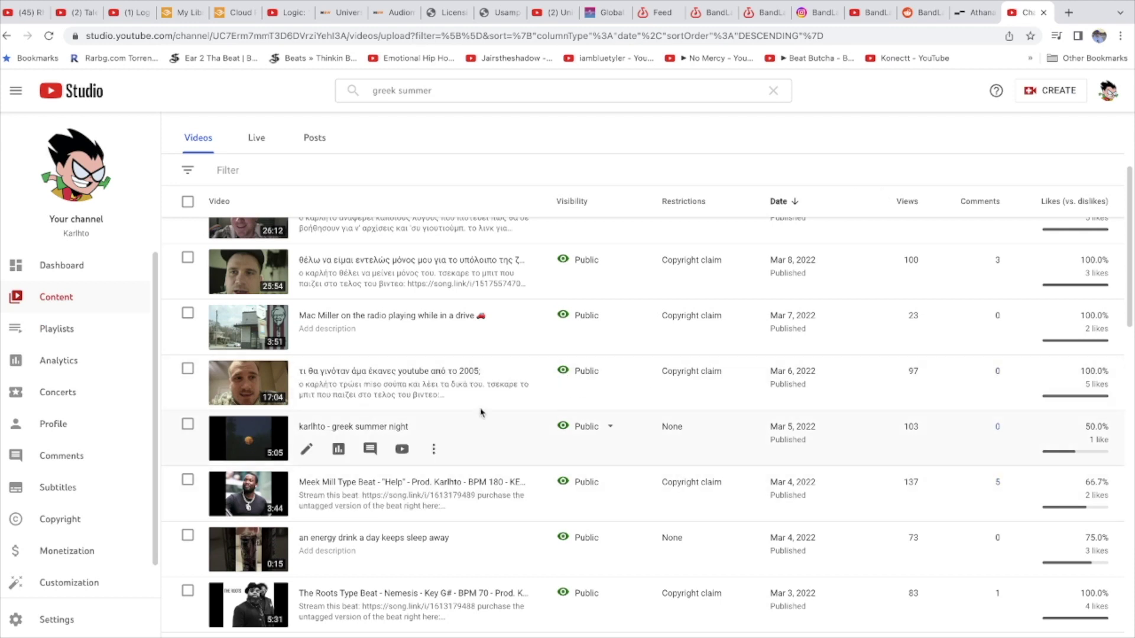
pyautogui.click(970, 14)
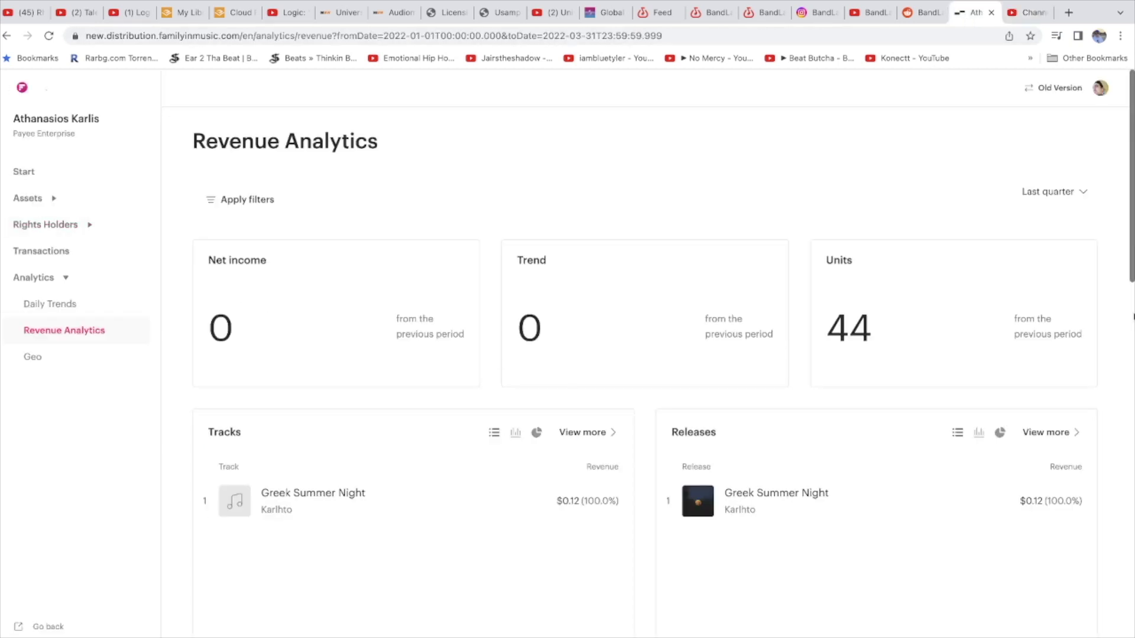
pyautogui.click(46, 176)
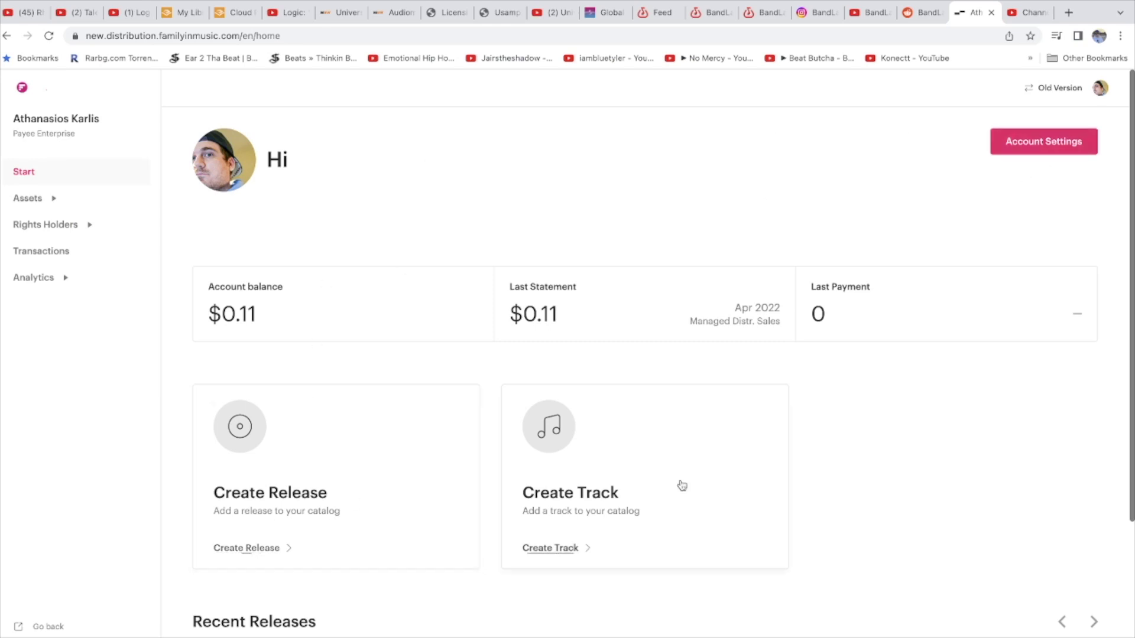
pyautogui.scroll(-2, 681, 486)
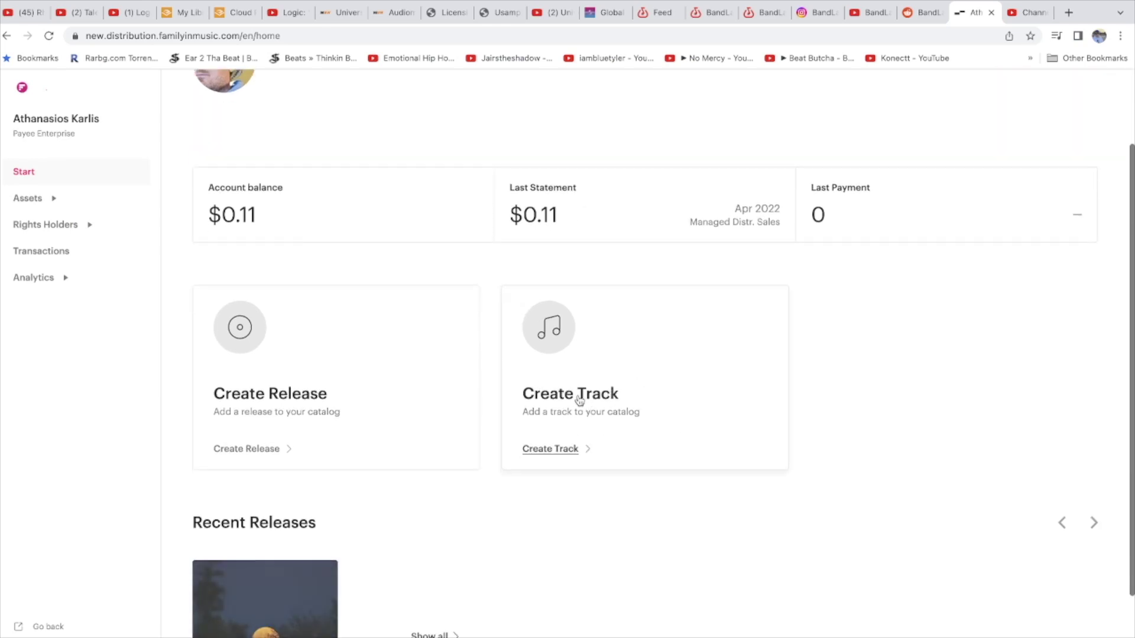
pyautogui.click(590, 400)
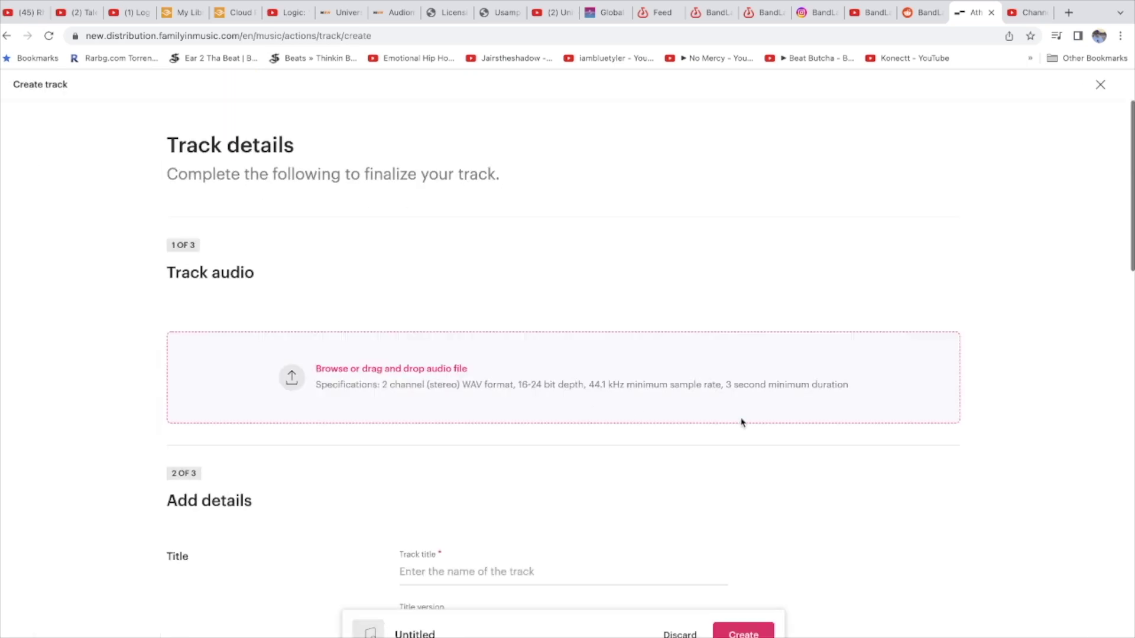
# - Scroll up and down through the Create track form's sections
pyautogui.scroll(-4, 743, 420)
pyautogui.scroll(-10, 481, 356)
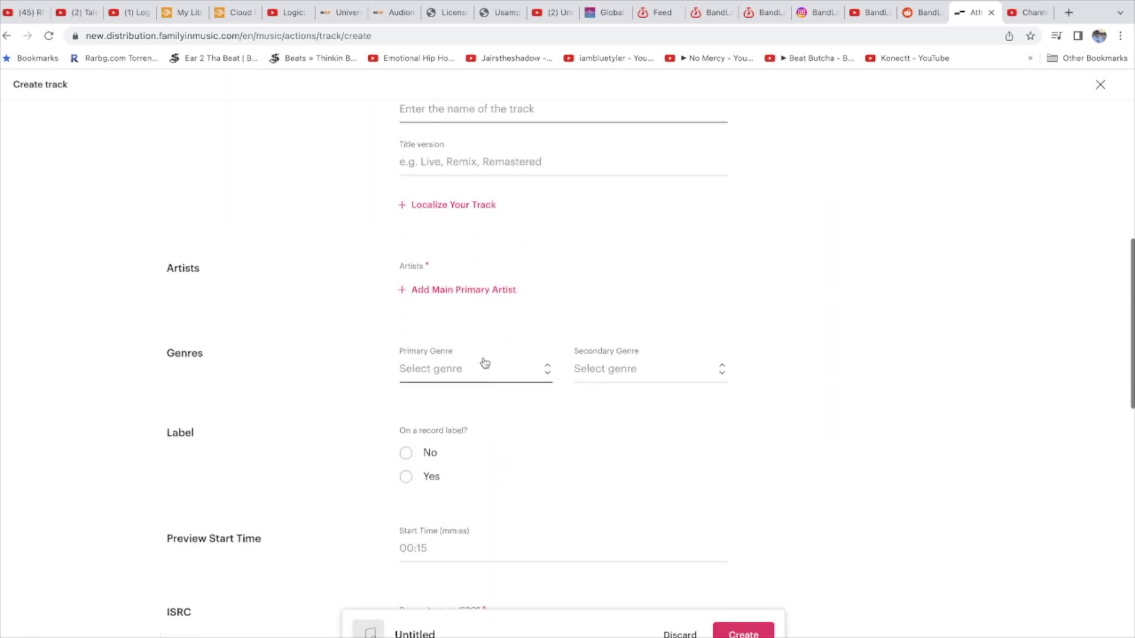
pyautogui.scroll(-12, 483, 362)
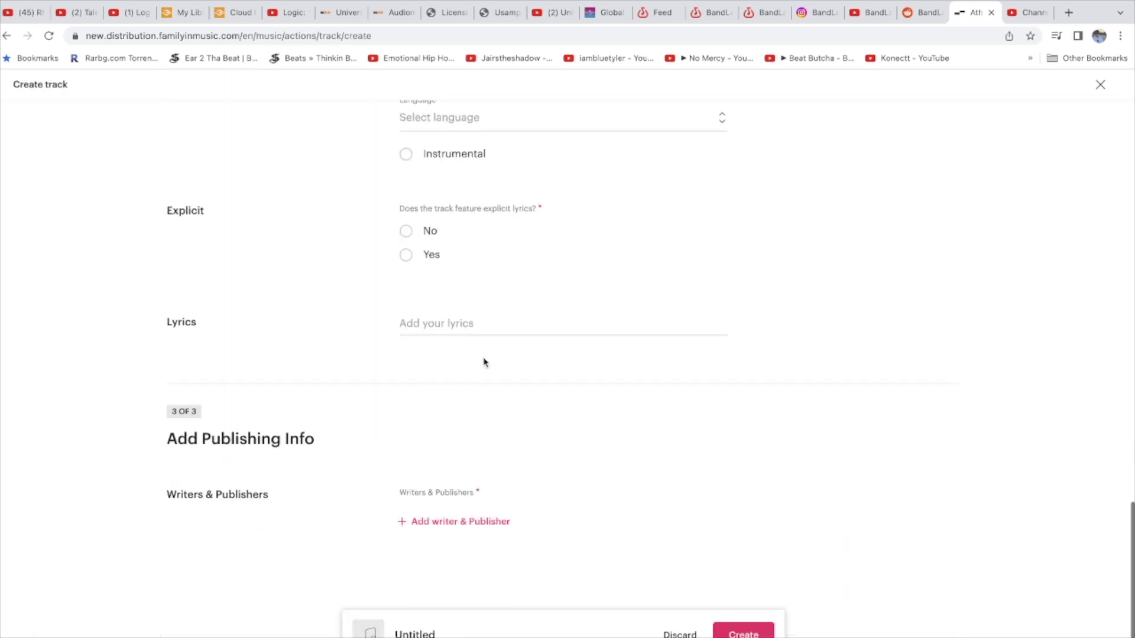
pyautogui.scroll(4, 699, 260)
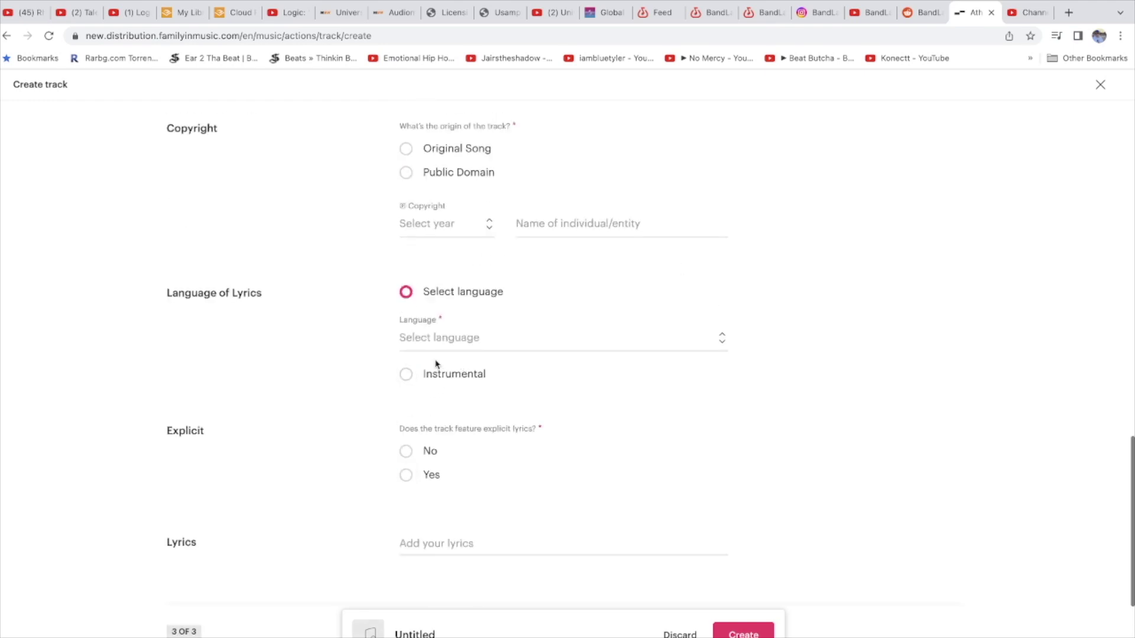
pyautogui.scroll(-4, 649, 355)
pyautogui.scroll(13, 525, 443)
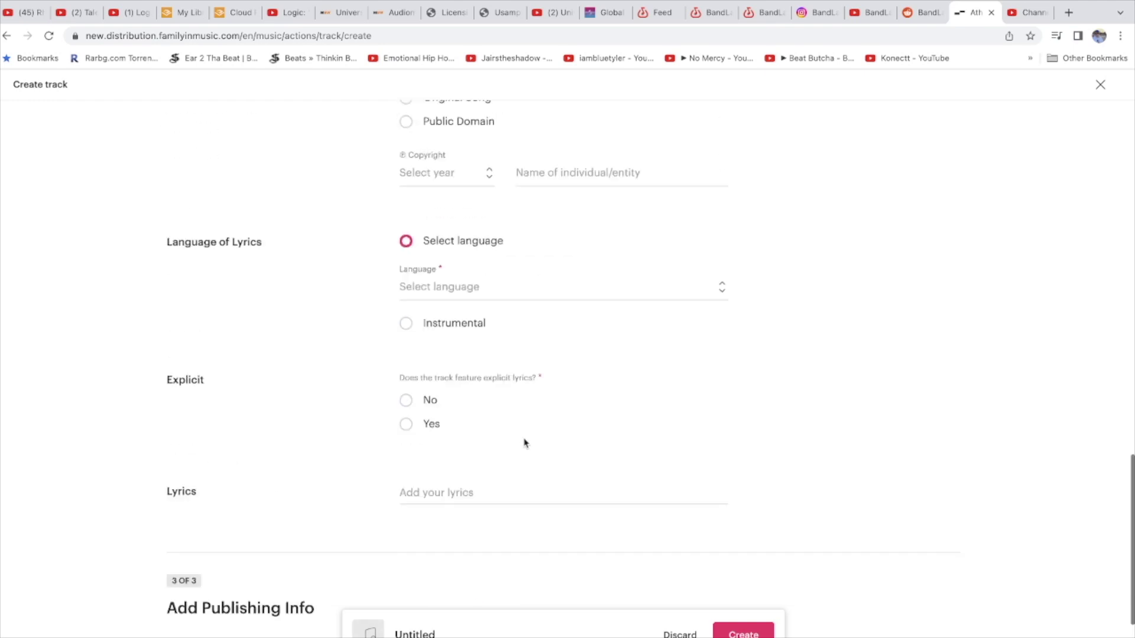
pyautogui.scroll(6, 524, 443)
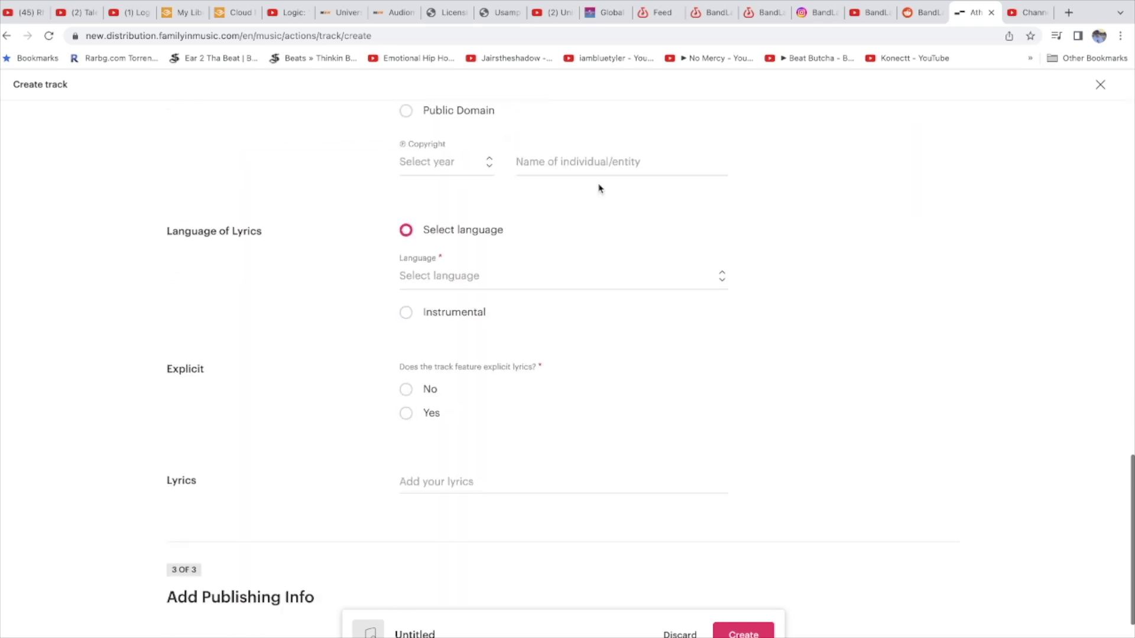
pyautogui.scroll(3, 562, 188)
pyautogui.scroll(-5, 585, 468)
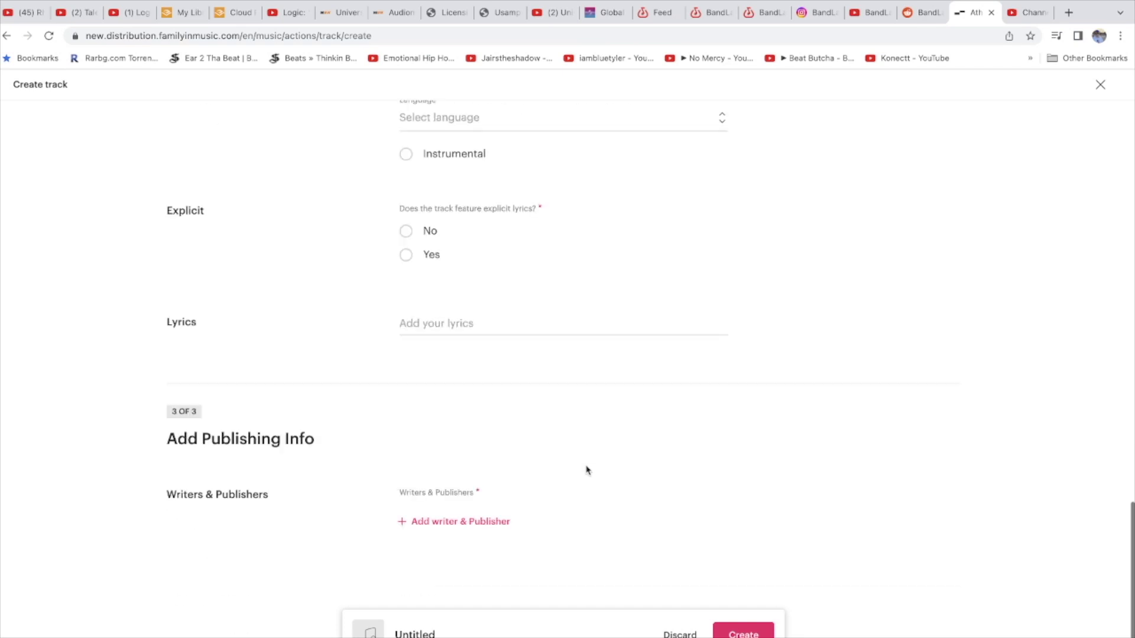
pyautogui.scroll(6, 585, 469)
pyautogui.scroll(10, 586, 470)
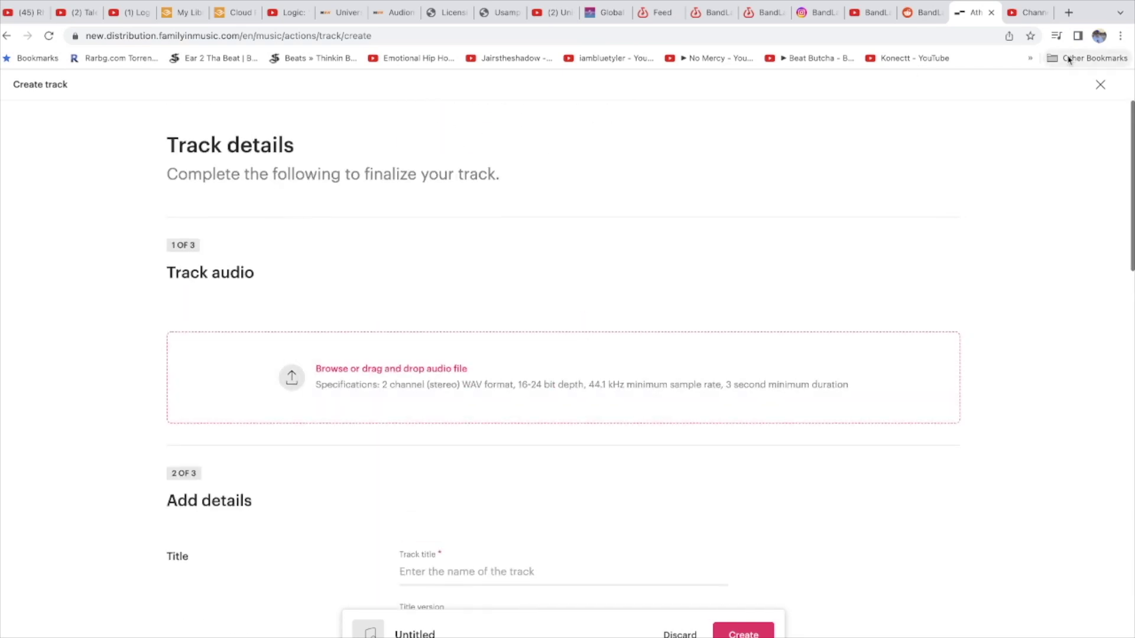
# - Glance at the YouTube Studio uploads, scroll further down the form, then show Channel content
pyautogui.click(1029, 32)
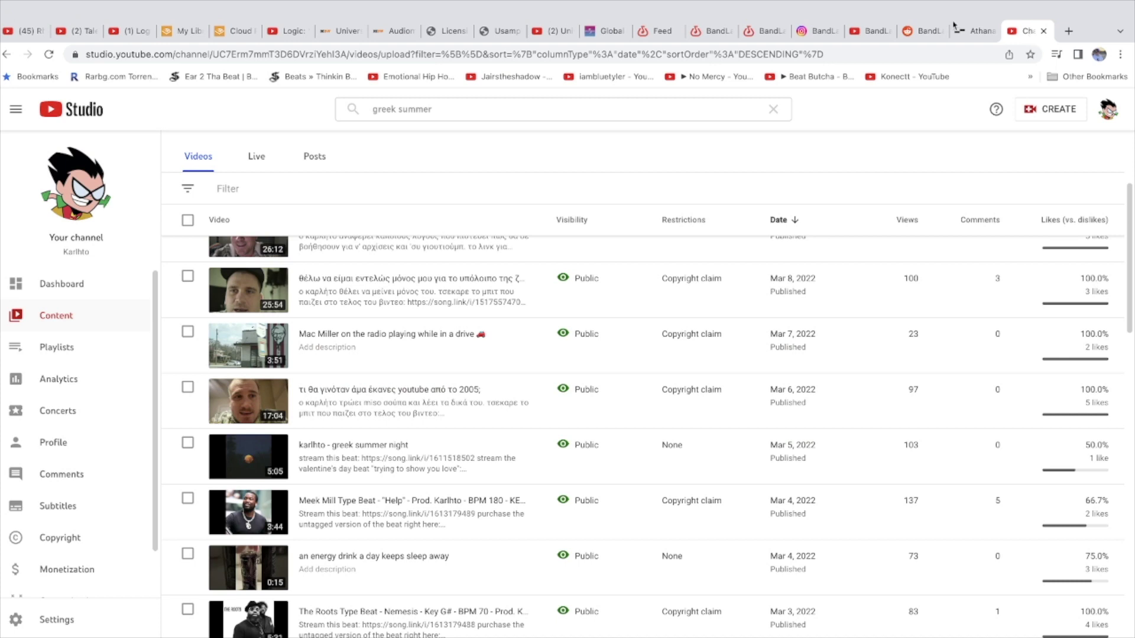
pyautogui.click(976, 31)
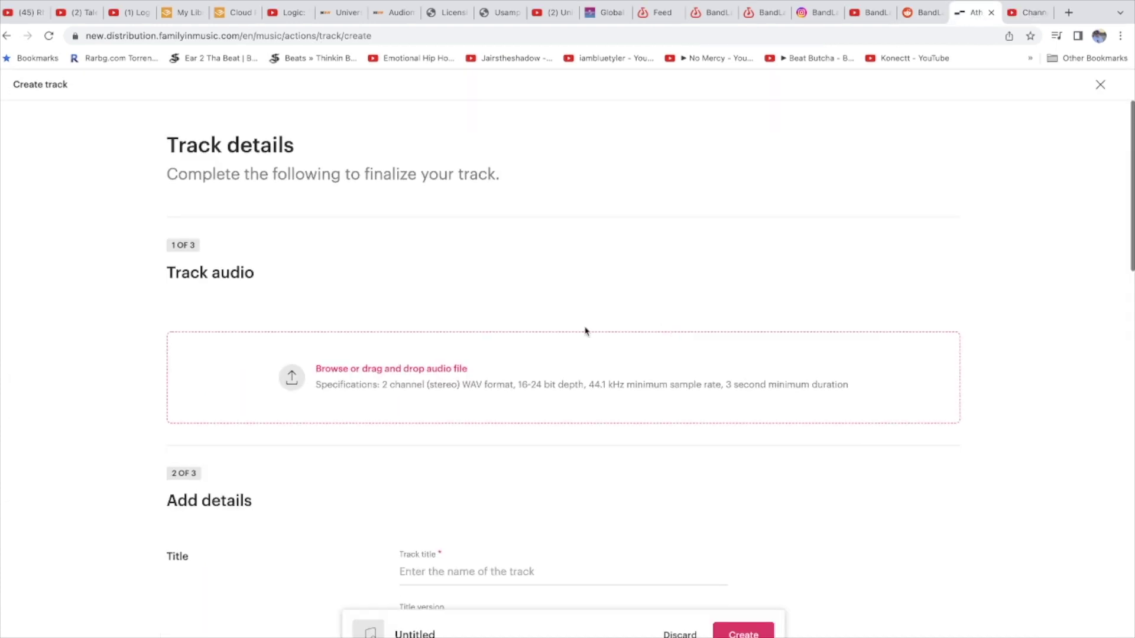
pyautogui.scroll(-5, 539, 426)
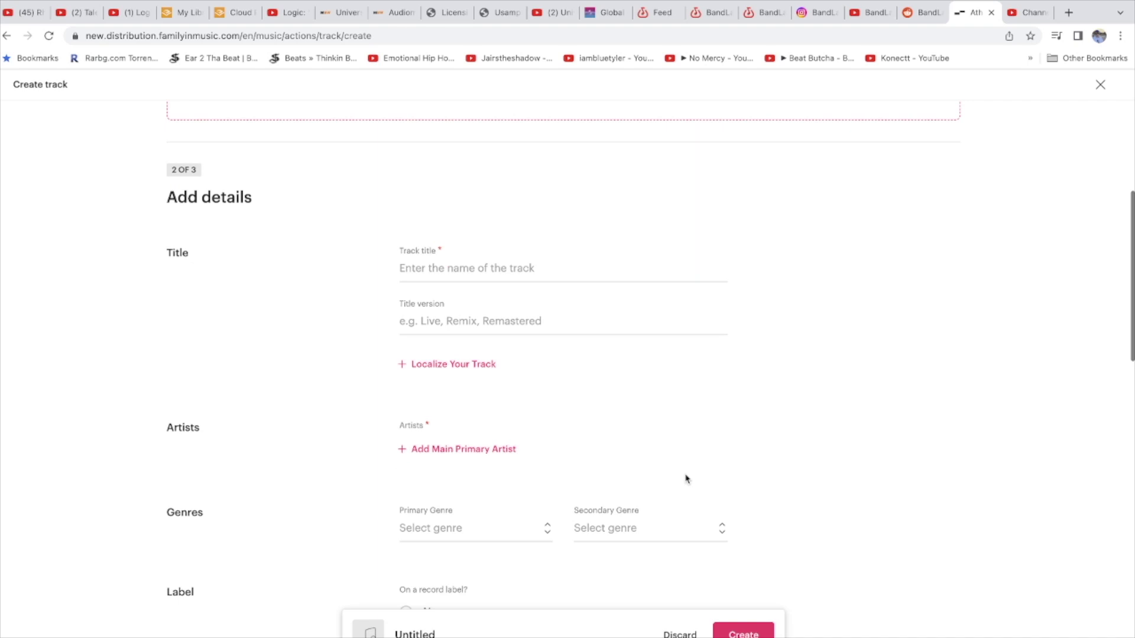
pyautogui.scroll(-12, 685, 478)
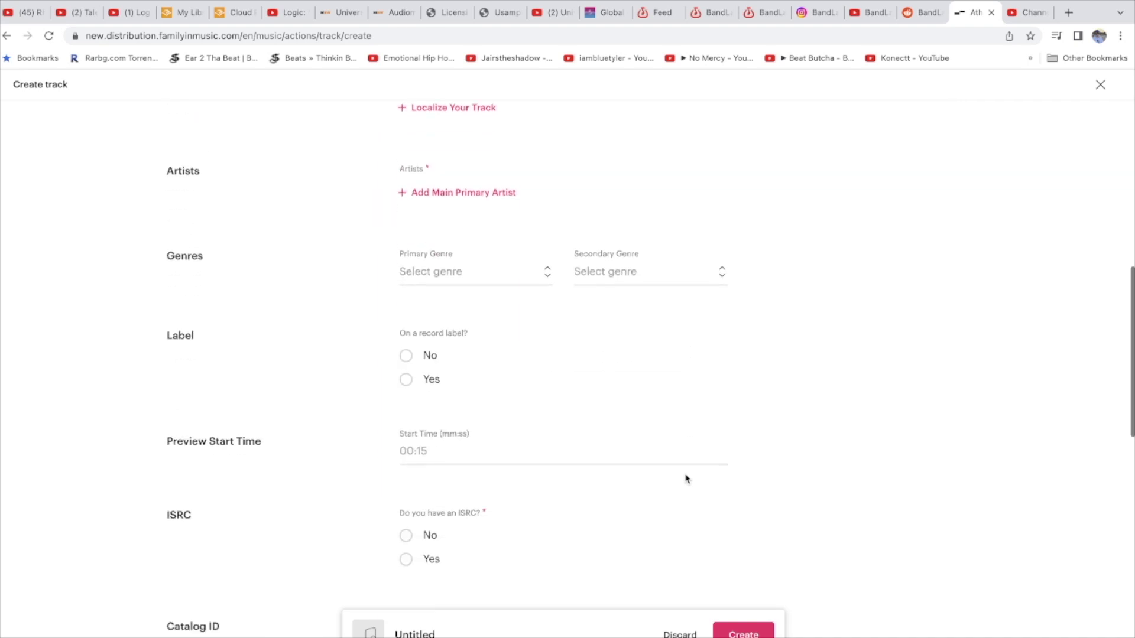
pyautogui.scroll(-6, 685, 475)
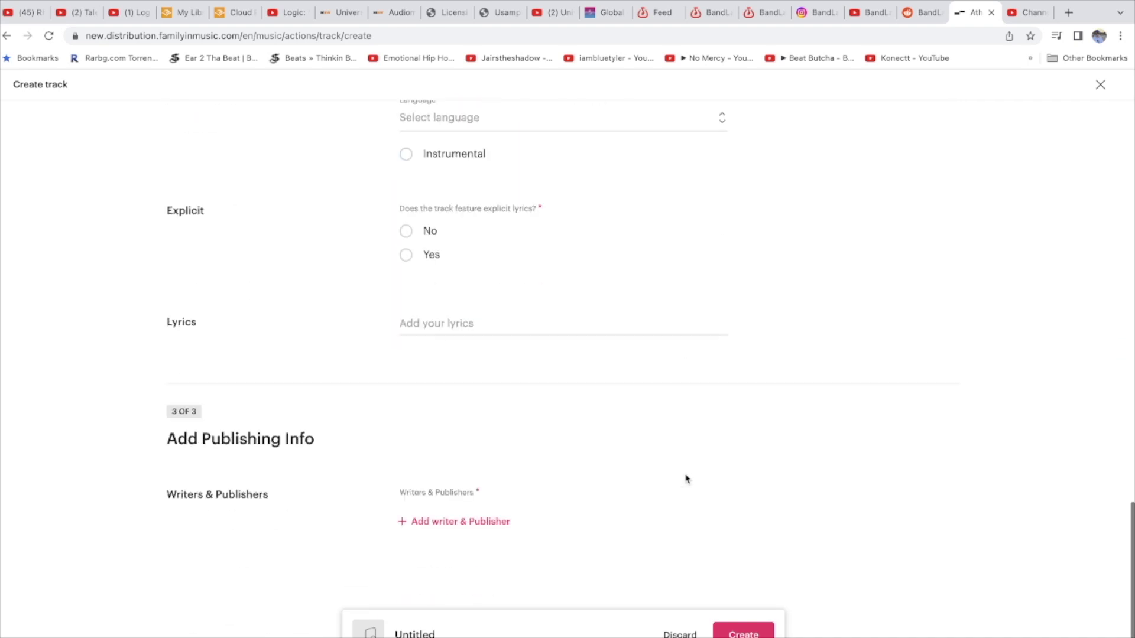
pyautogui.click(1027, 12)
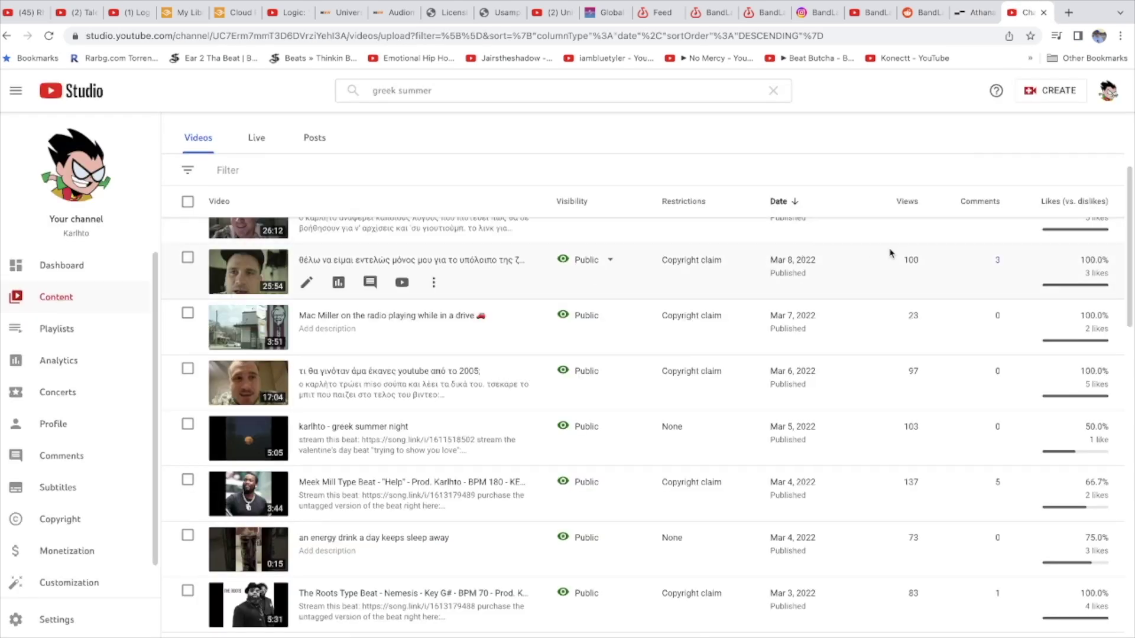
# - Open the Mar 8 upload and expand the LICENSES details under Music
pyautogui.click(337, 283)
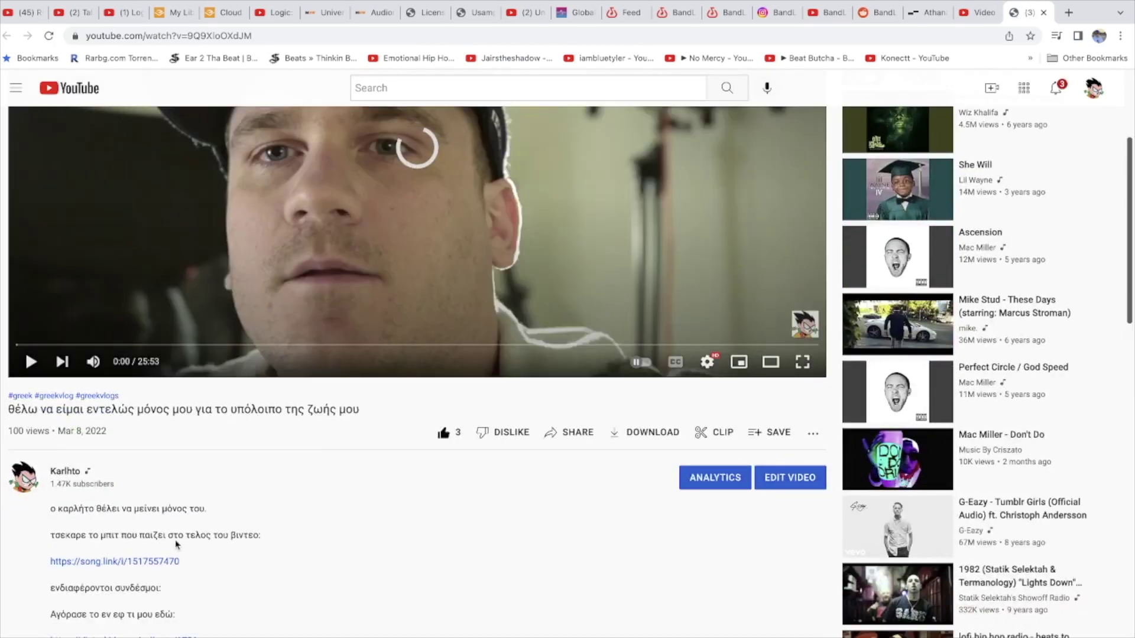
pyautogui.scroll(-15, 232, 501)
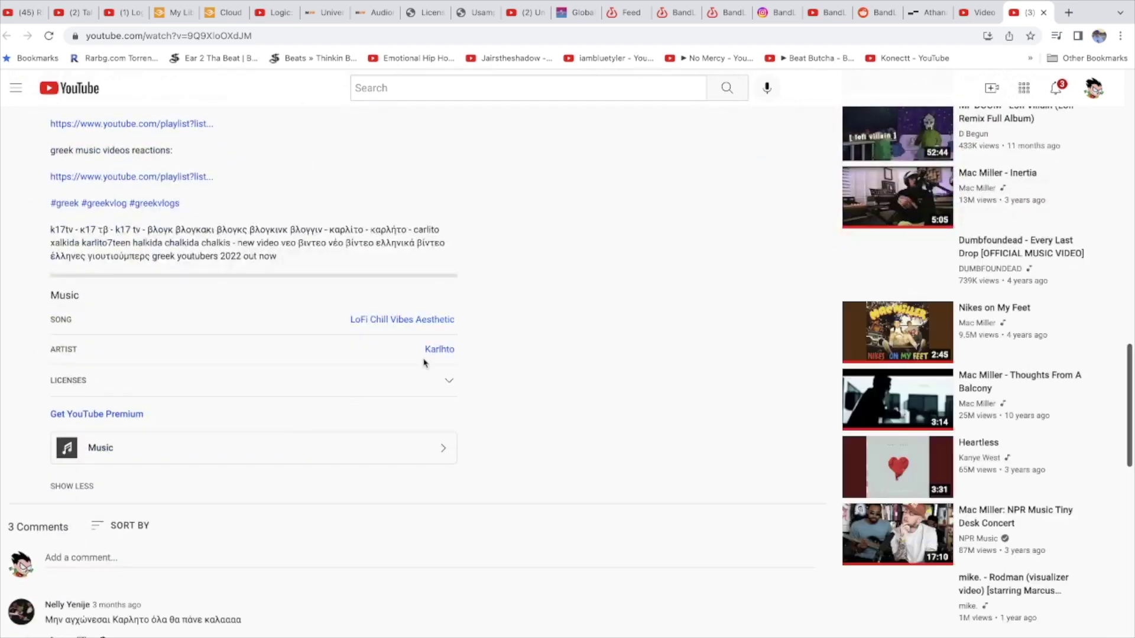
pyautogui.click(441, 381)
pyautogui.scroll(15, 317, 390)
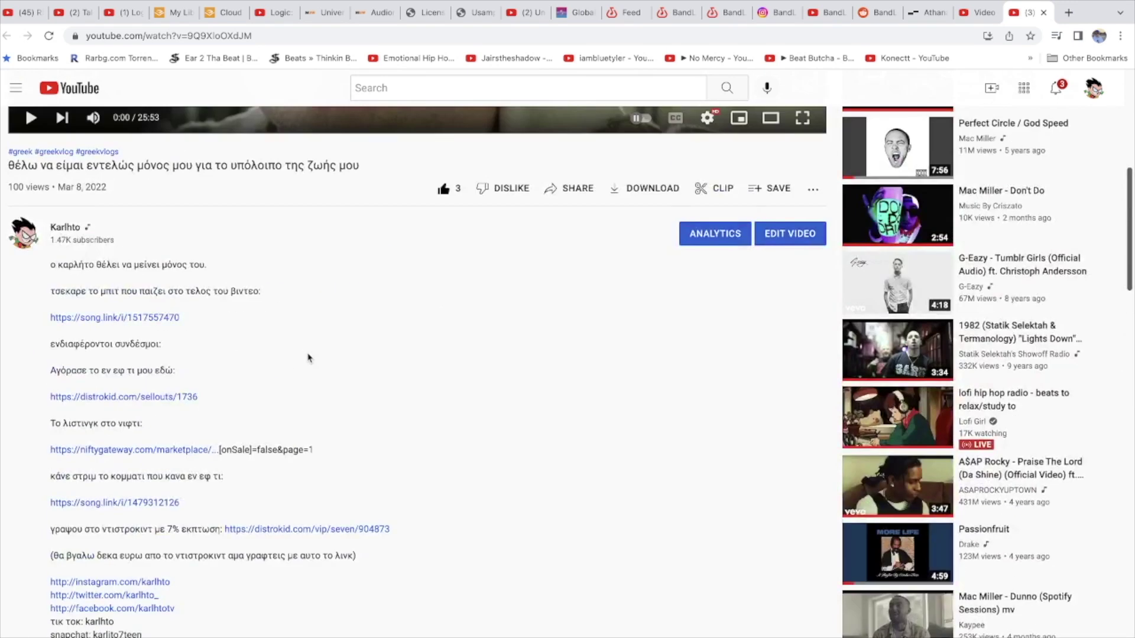
pyautogui.scroll(3, 402, 414)
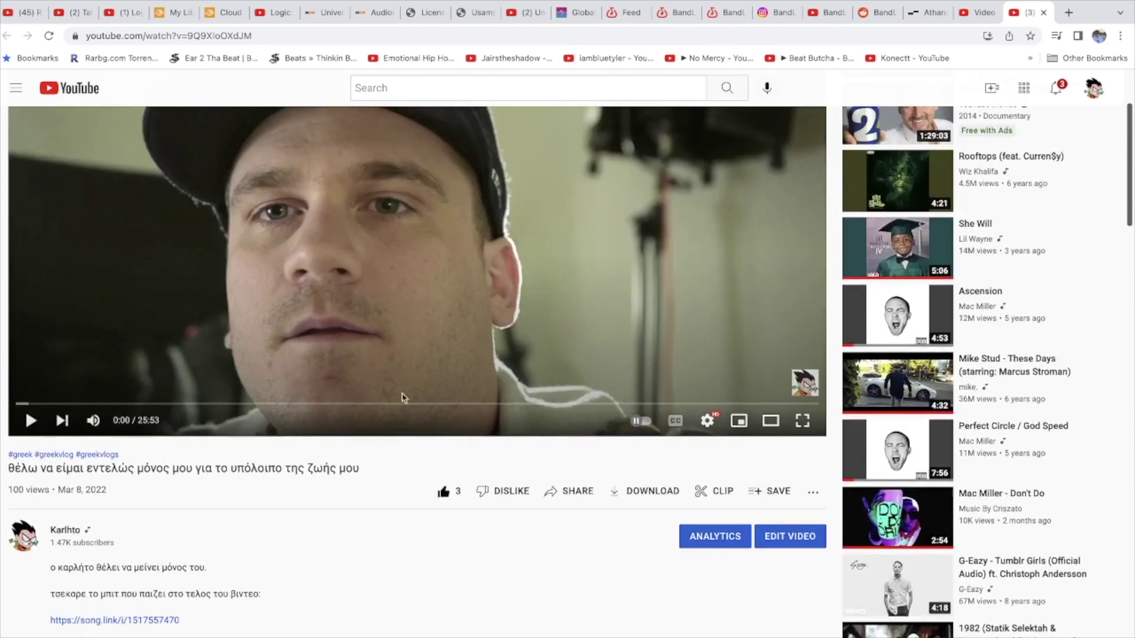
pyautogui.scroll(3, 439, 211)
# - Mute the video, play it and pause it at 11:04, then open the Create menu
pyautogui.click(95, 566)
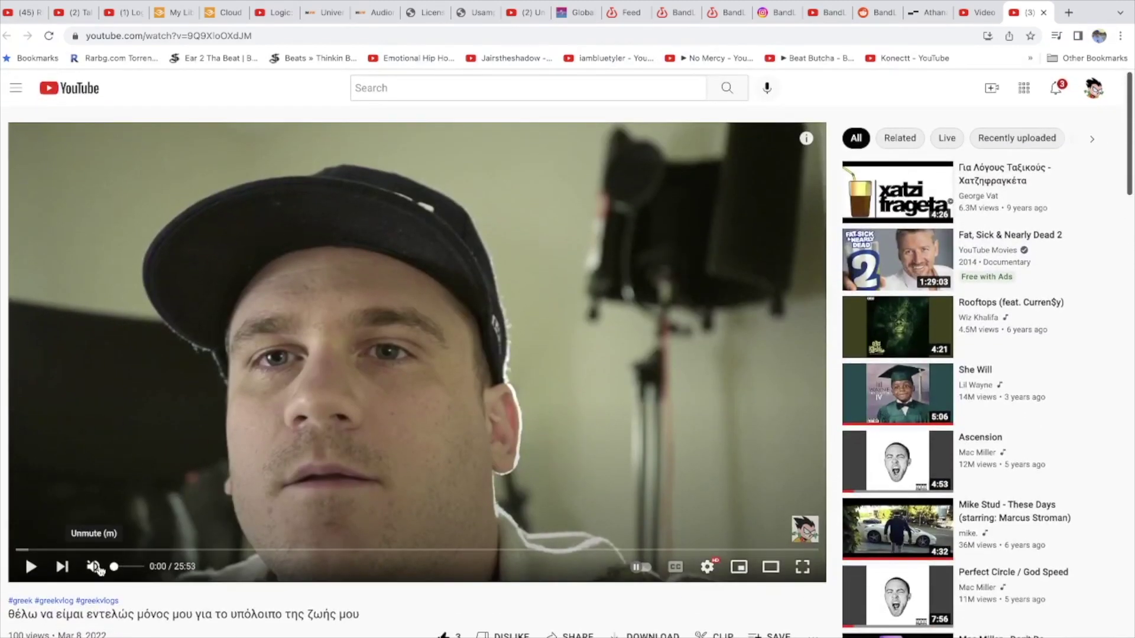
pyautogui.click(202, 550)
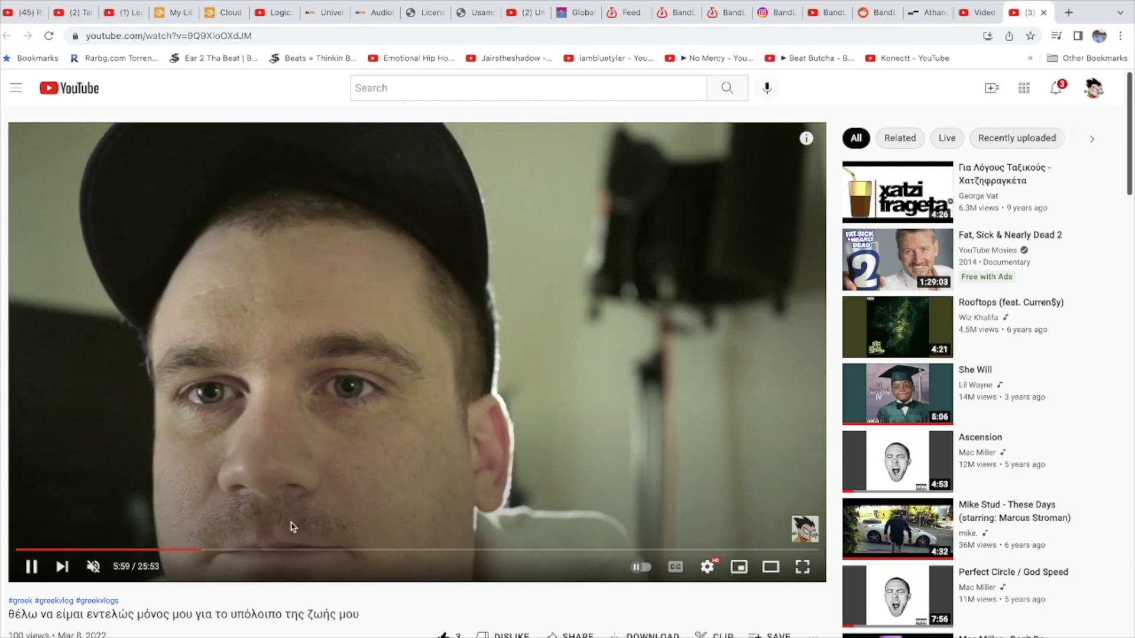
pyautogui.click(297, 550)
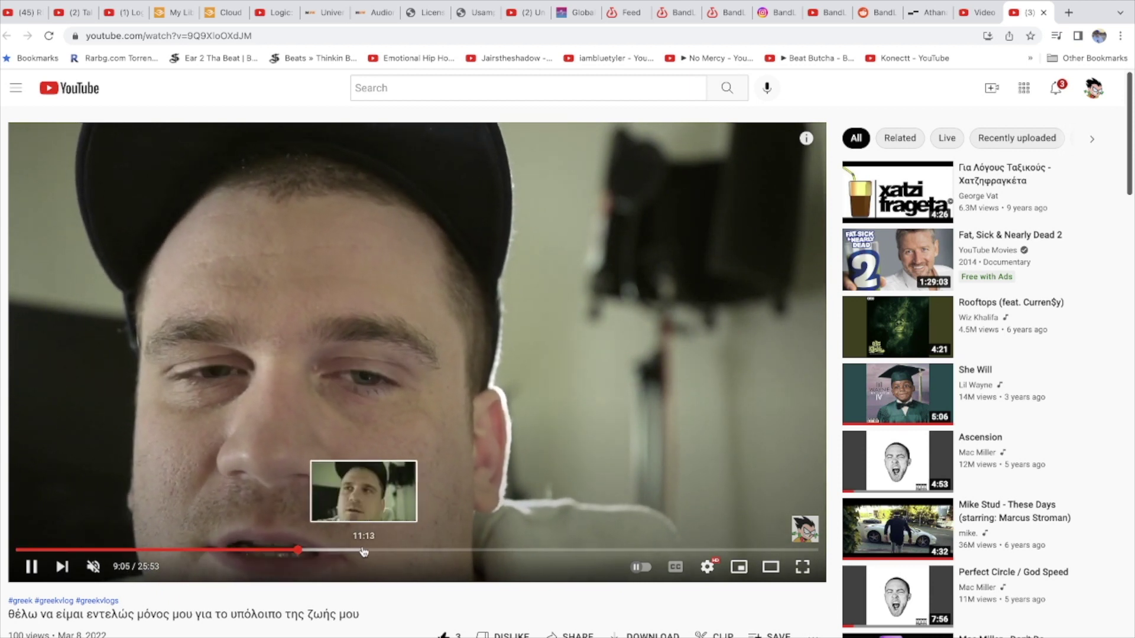
pyautogui.click(359, 552)
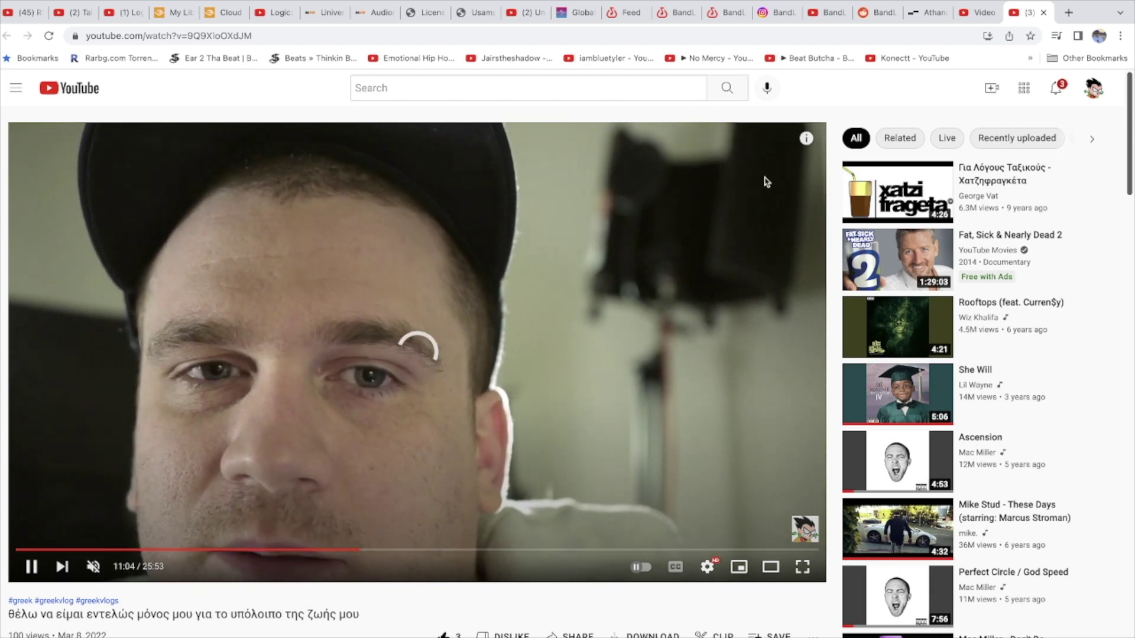
pyautogui.click(375, 286)
pyautogui.moveTo(1029, 3)
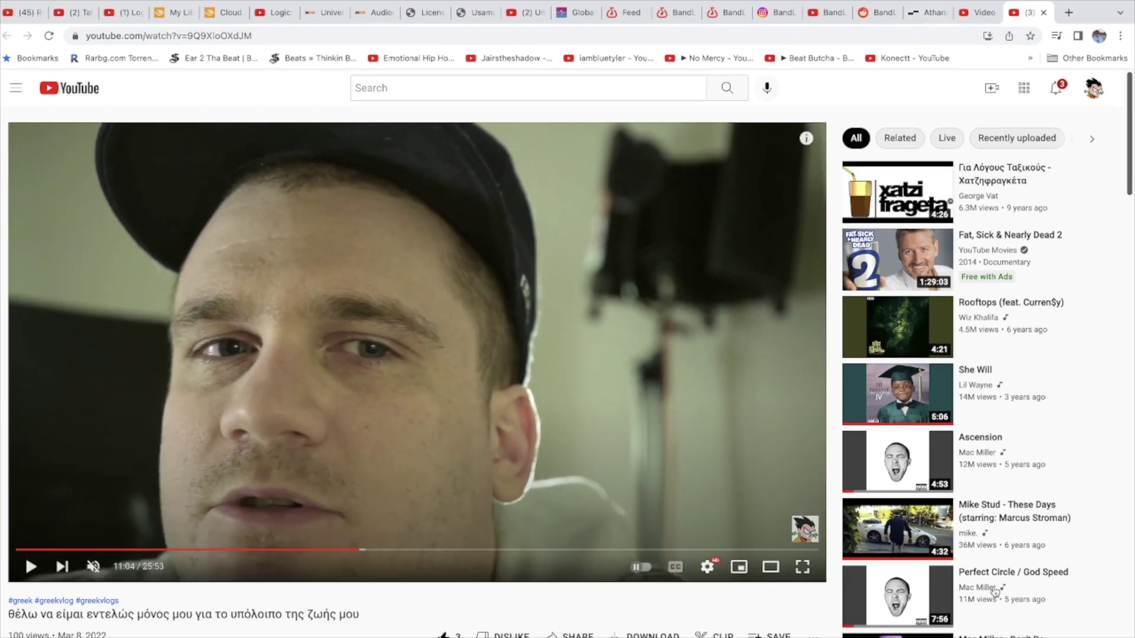
pyautogui.click(992, 89)
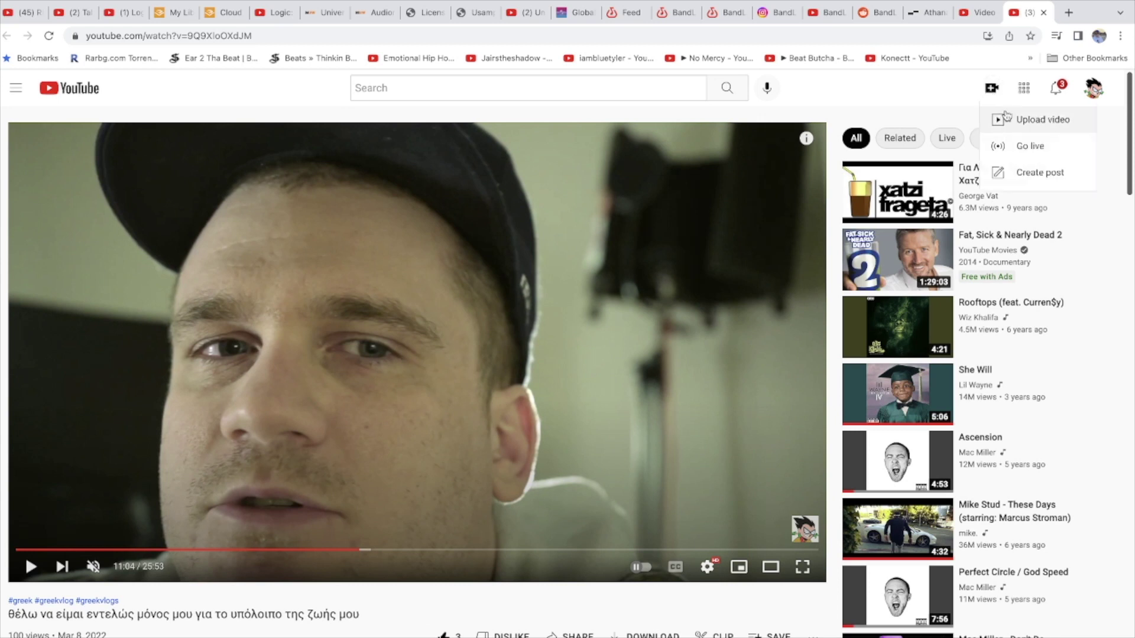
# - Start a new video upload and bring up the file picker
pyautogui.click(1006, 115)
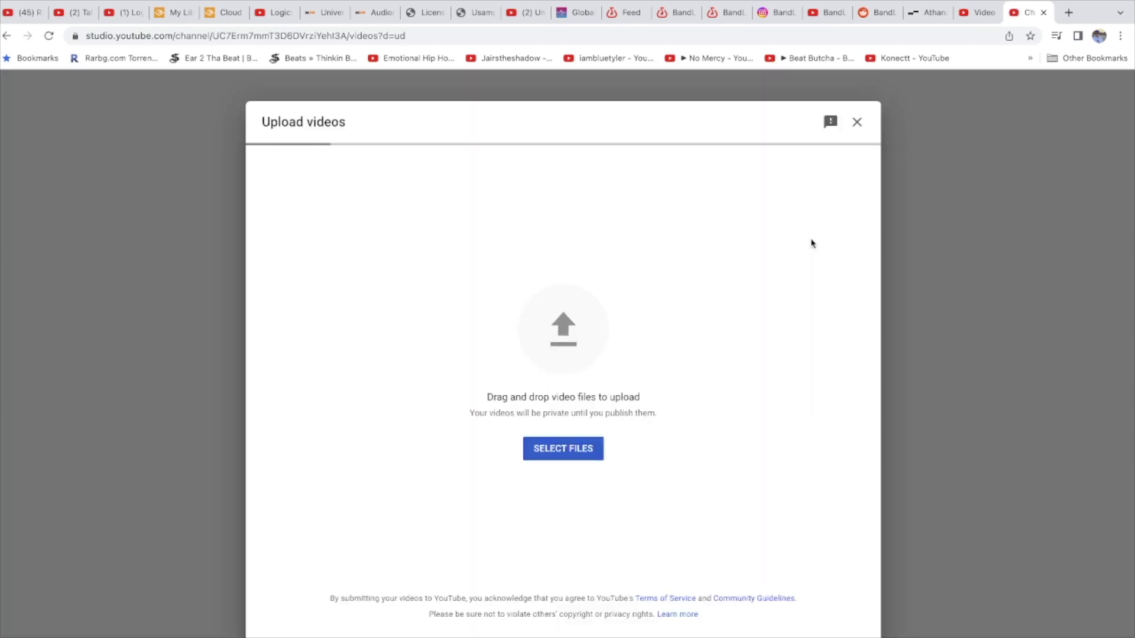
pyautogui.click(587, 323)
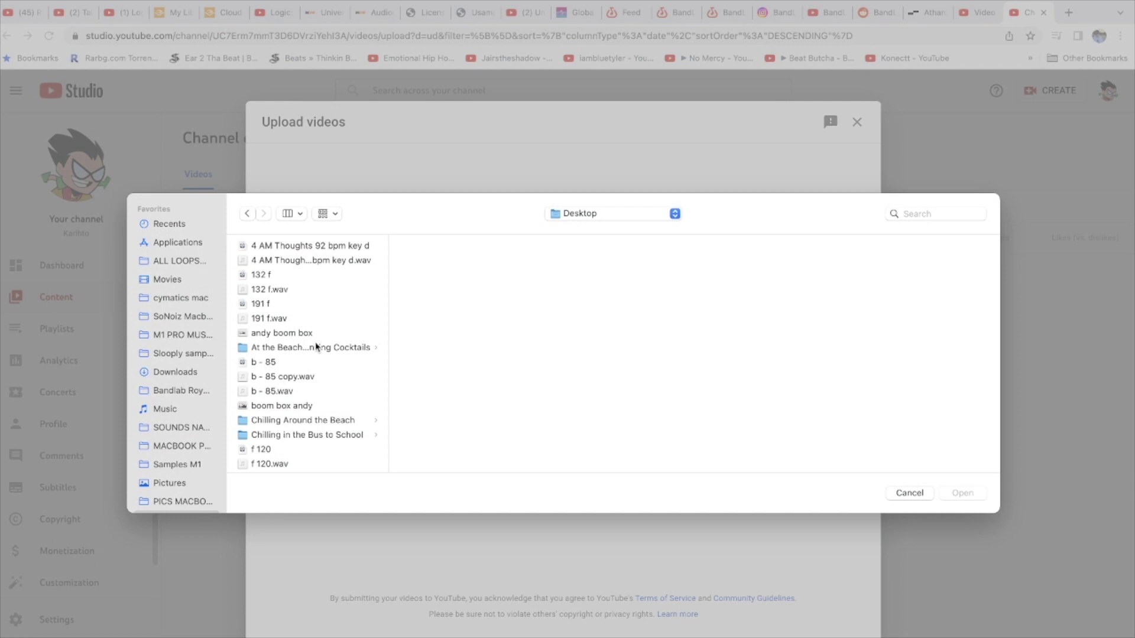
pyautogui.scroll(-10, 316, 347)
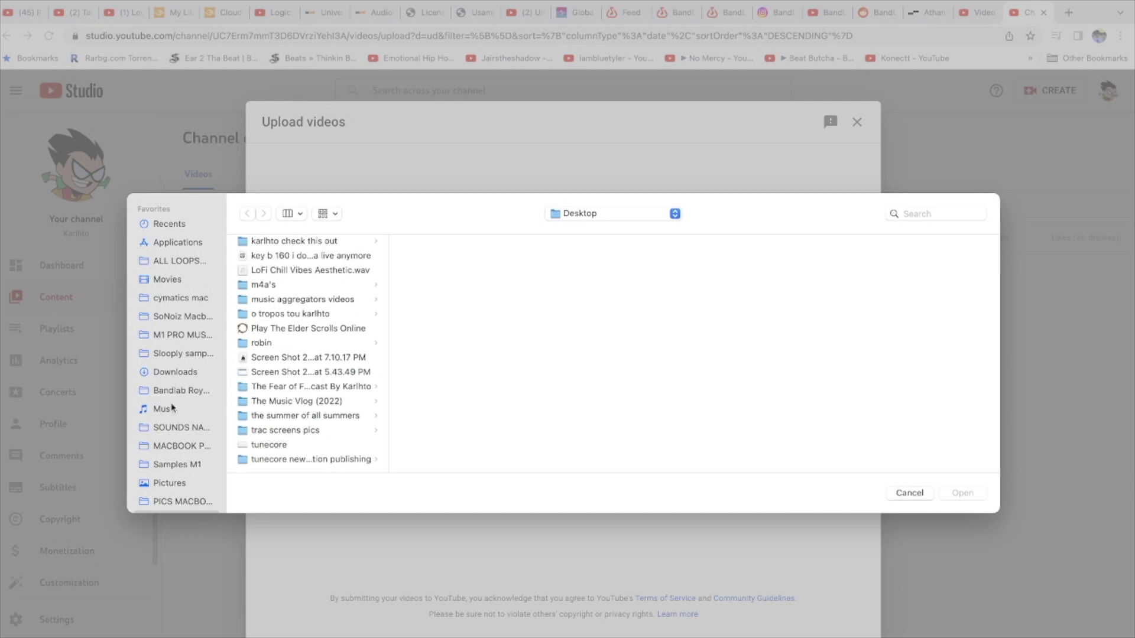
pyautogui.scroll(-5, 172, 408)
pyautogui.scroll(-1, 273, 386)
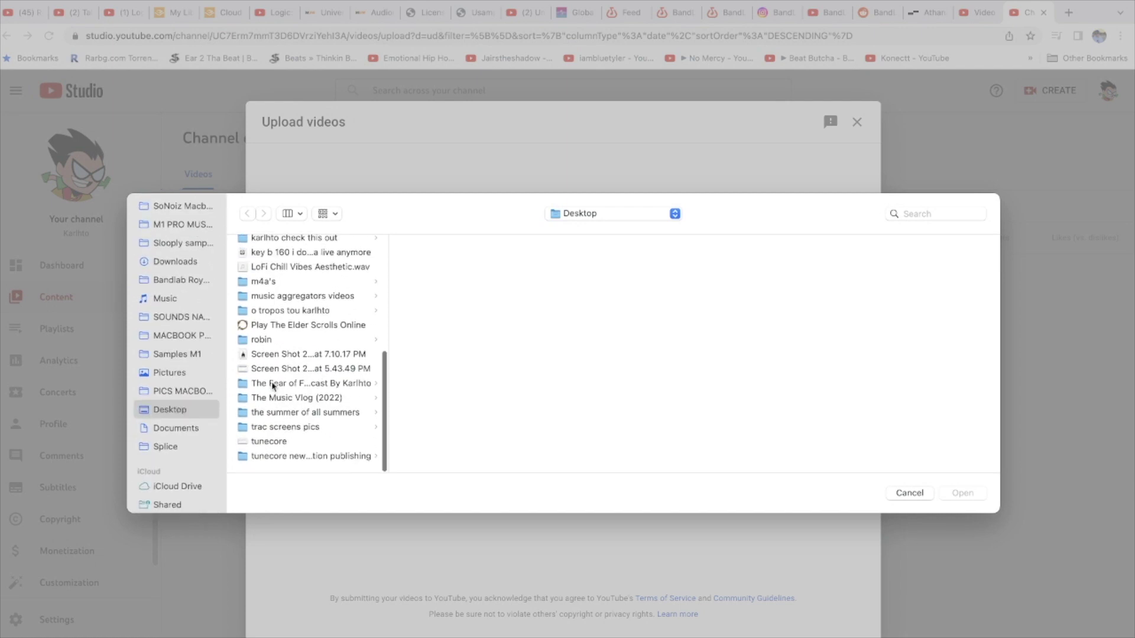
pyautogui.scroll(10, 302, 378)
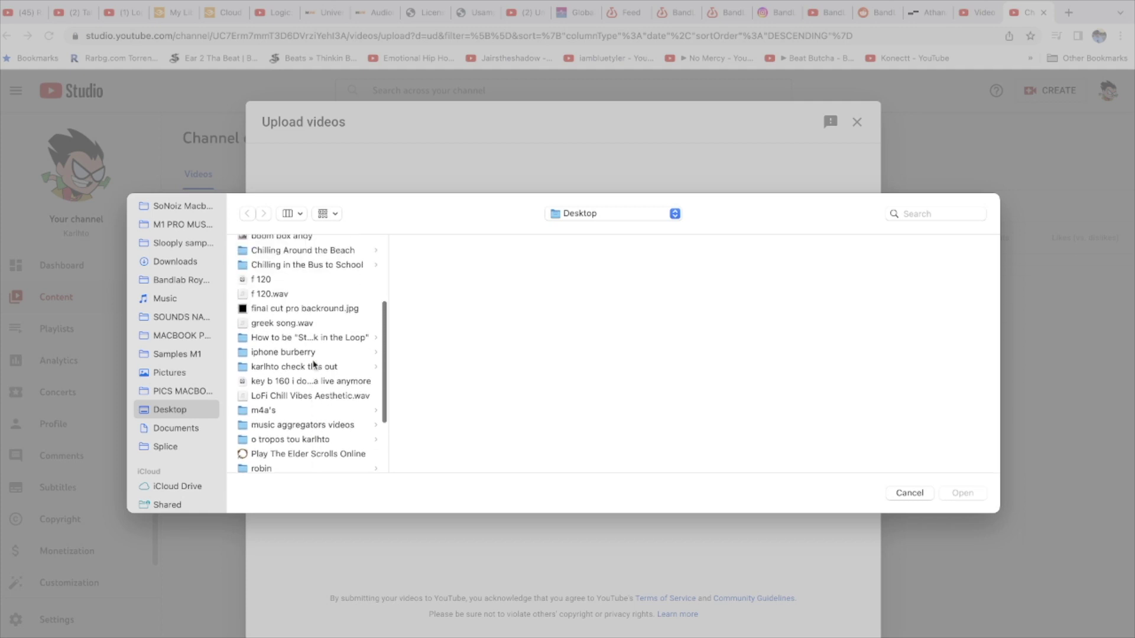
pyautogui.scroll(3, 312, 363)
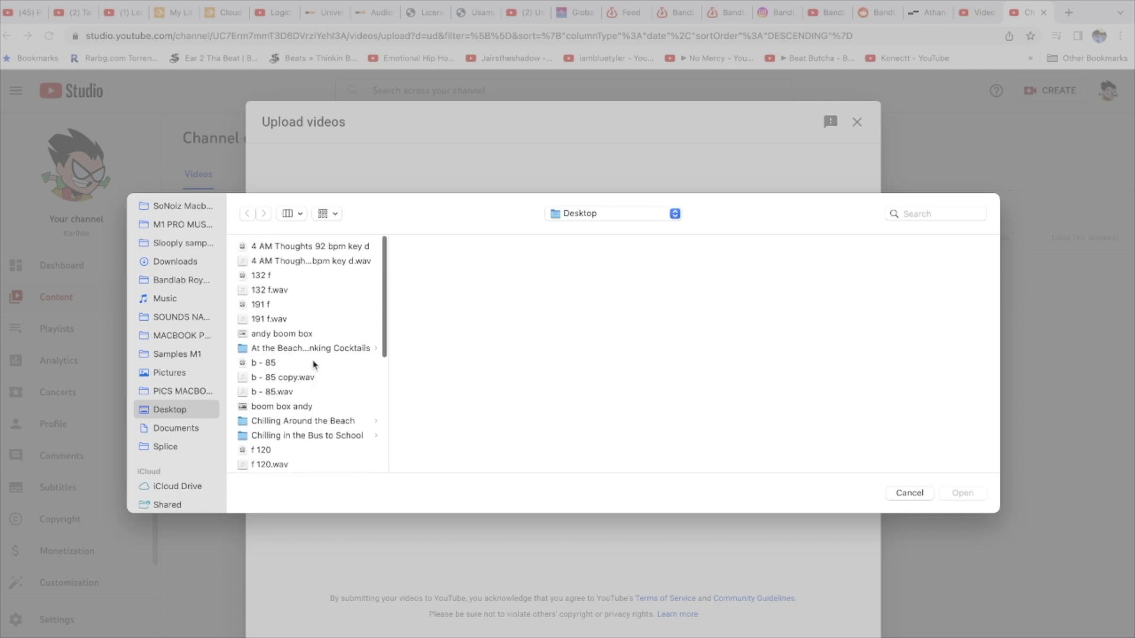
pyautogui.scroll(-10, 299, 362)
pyautogui.scroll(-3, 177, 378)
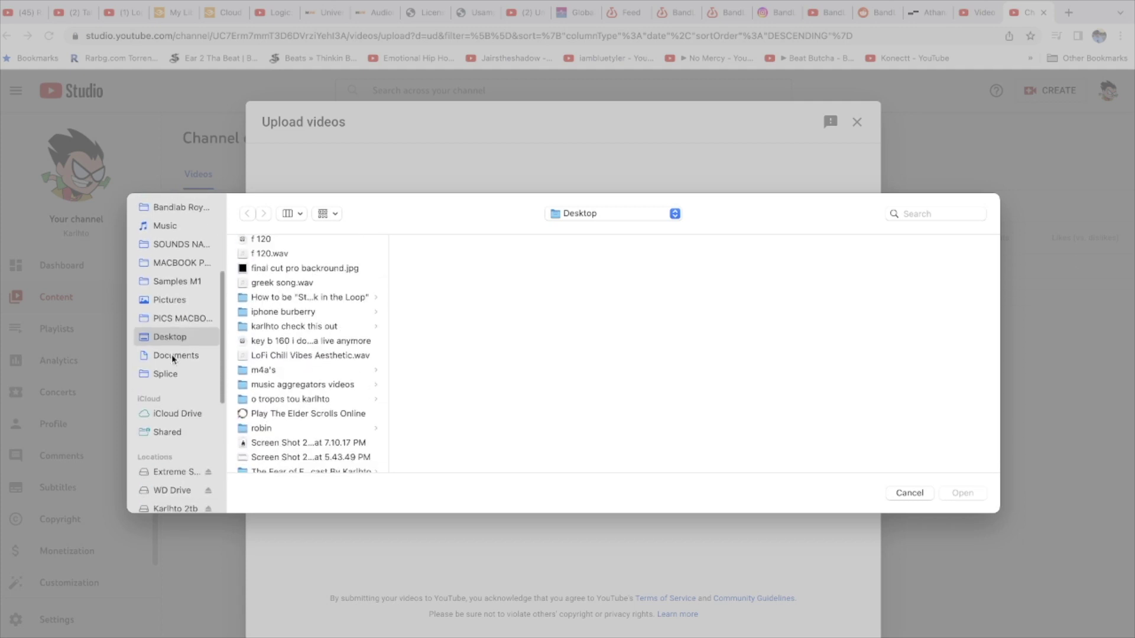
pyautogui.scroll(5, 171, 355)
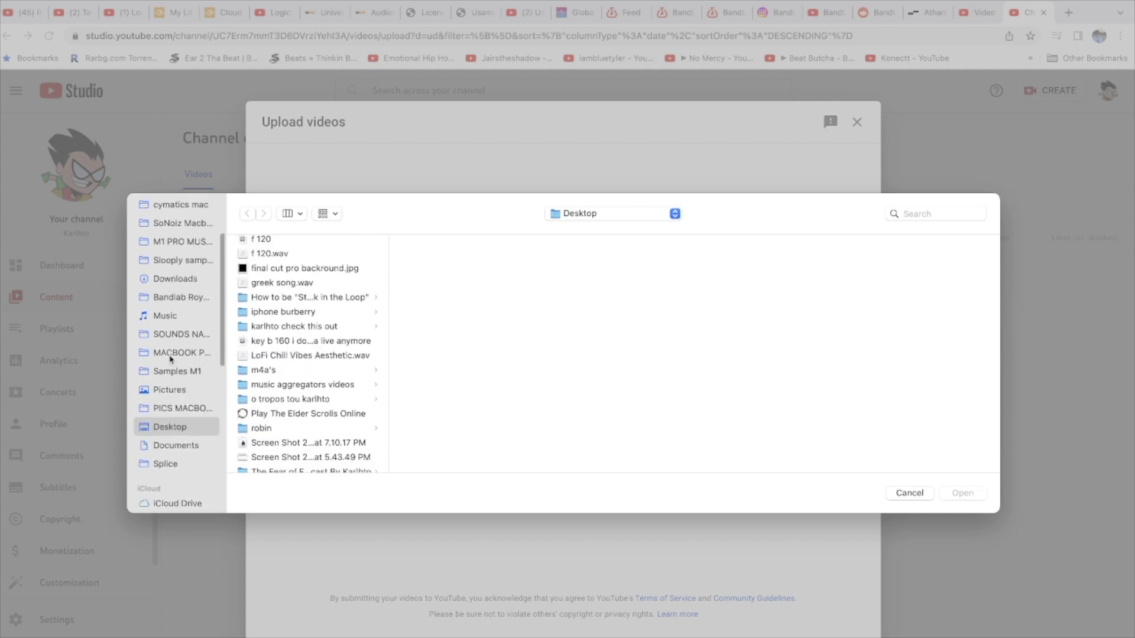
# - Choose karlhto - greek summer night.mp4 from Downloads as the upload file
pyautogui.click(177, 279)
pyautogui.scroll(-5, 323, 334)
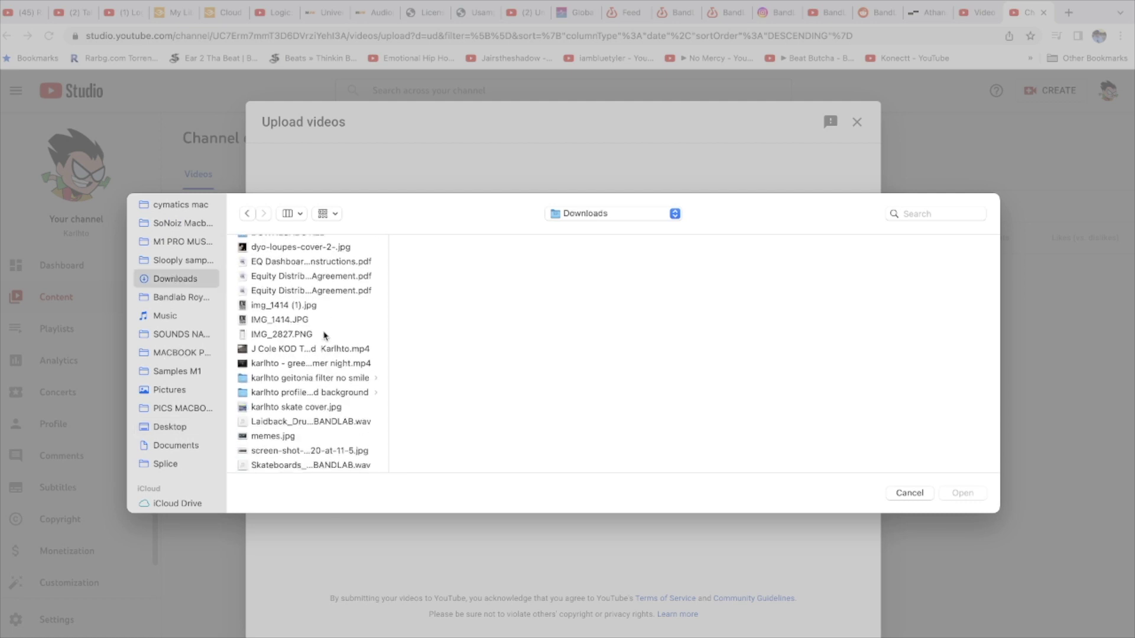
pyautogui.scroll(-4, 324, 335)
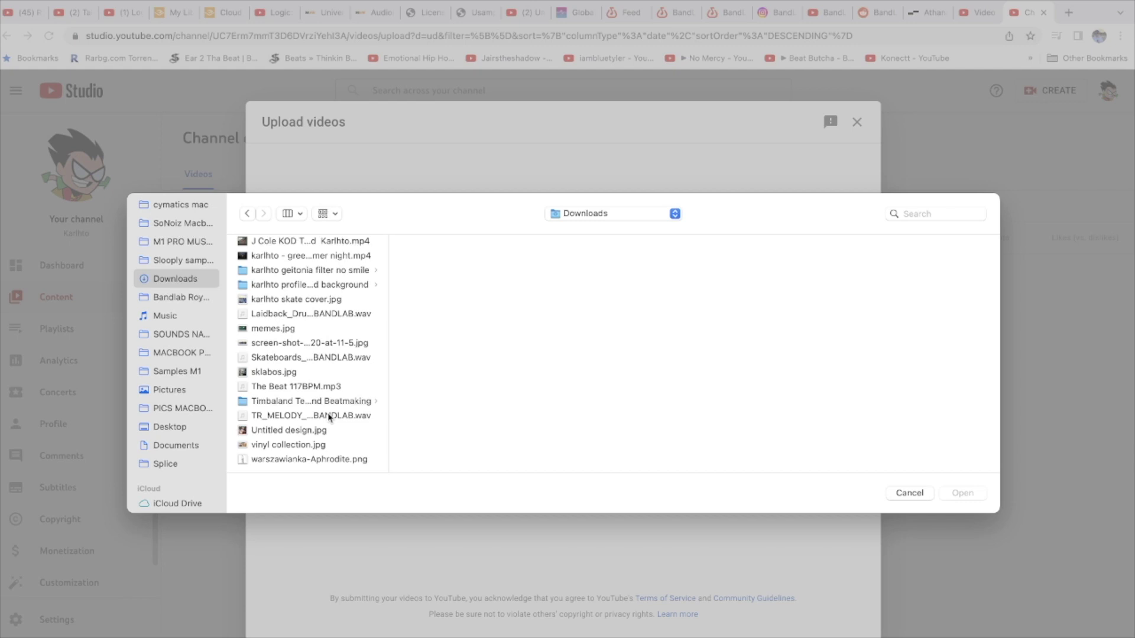
pyautogui.scroll(5, 329, 416)
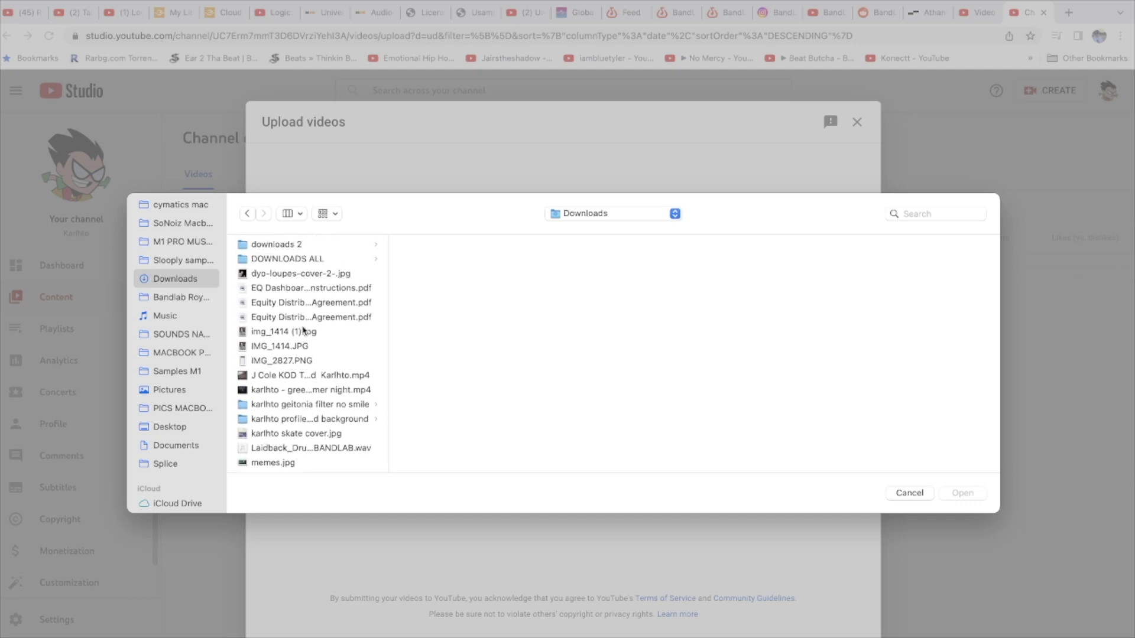
pyautogui.scroll(3, 304, 330)
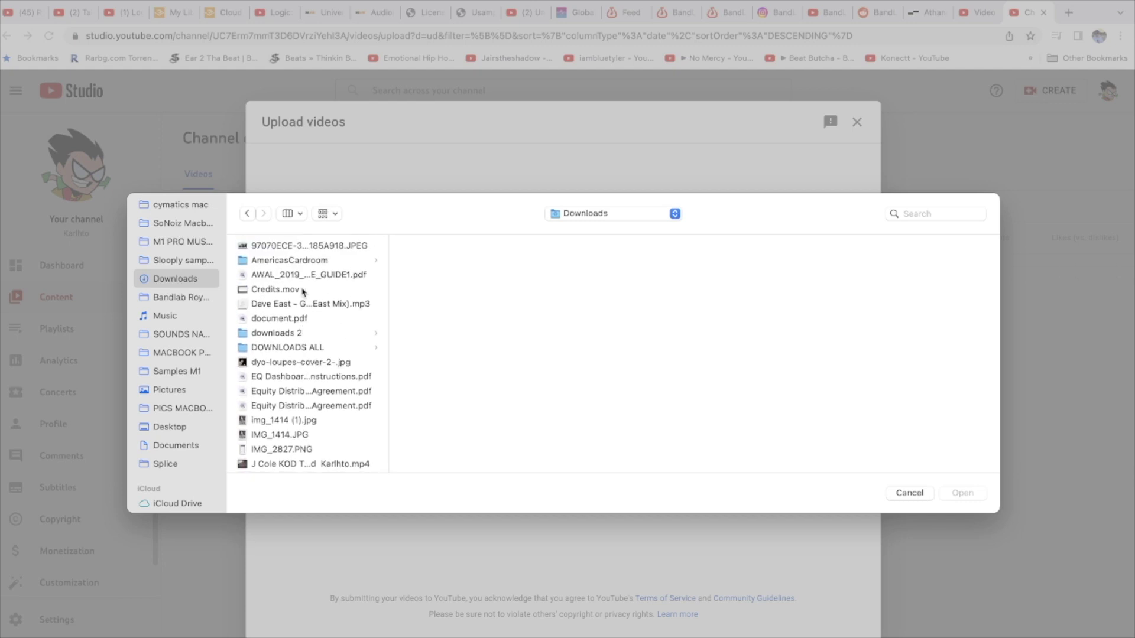
pyautogui.scroll(-3, 320, 312)
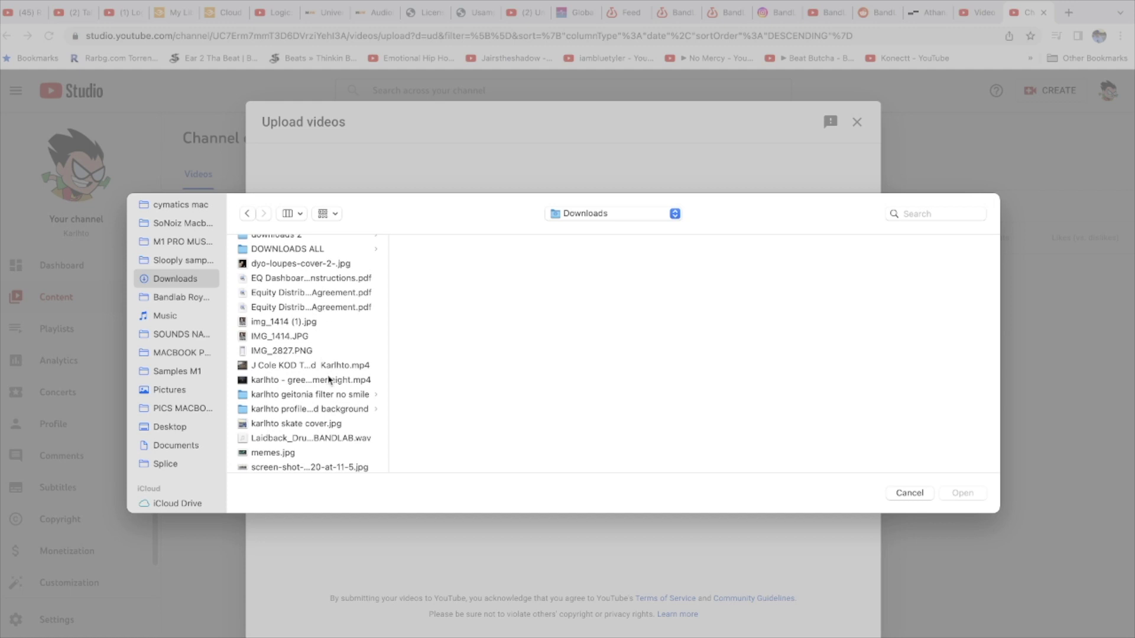
pyautogui.click(329, 379)
pyautogui.click(962, 493)
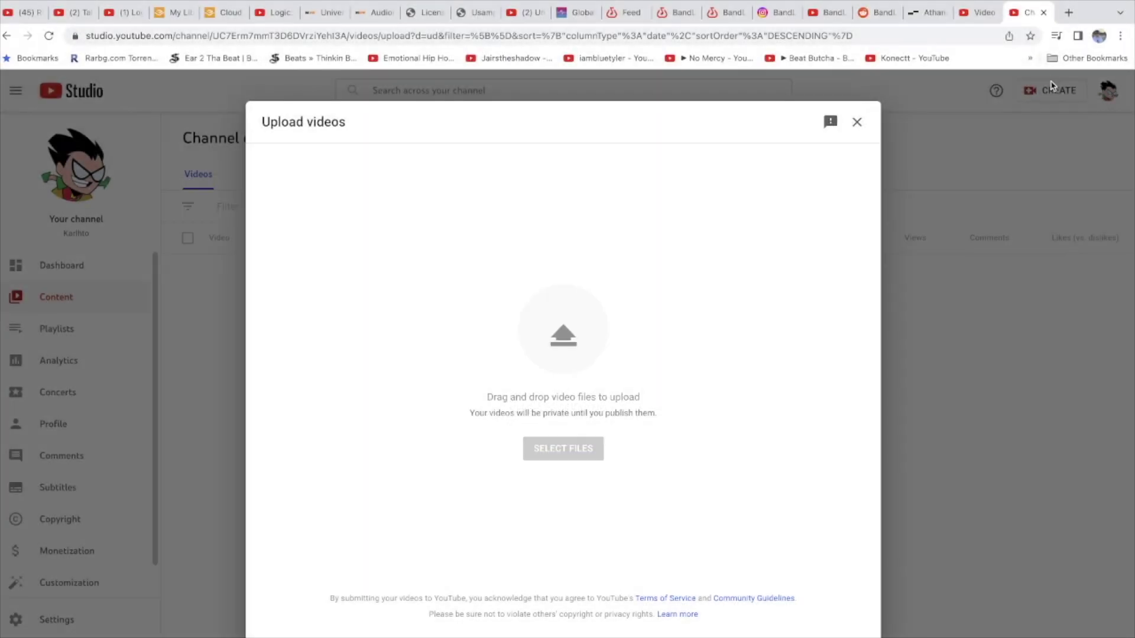
# - Open bmi.com in a new browser tab
pyautogui.click(1068, 12)
pyautogui.write('bmi.com')
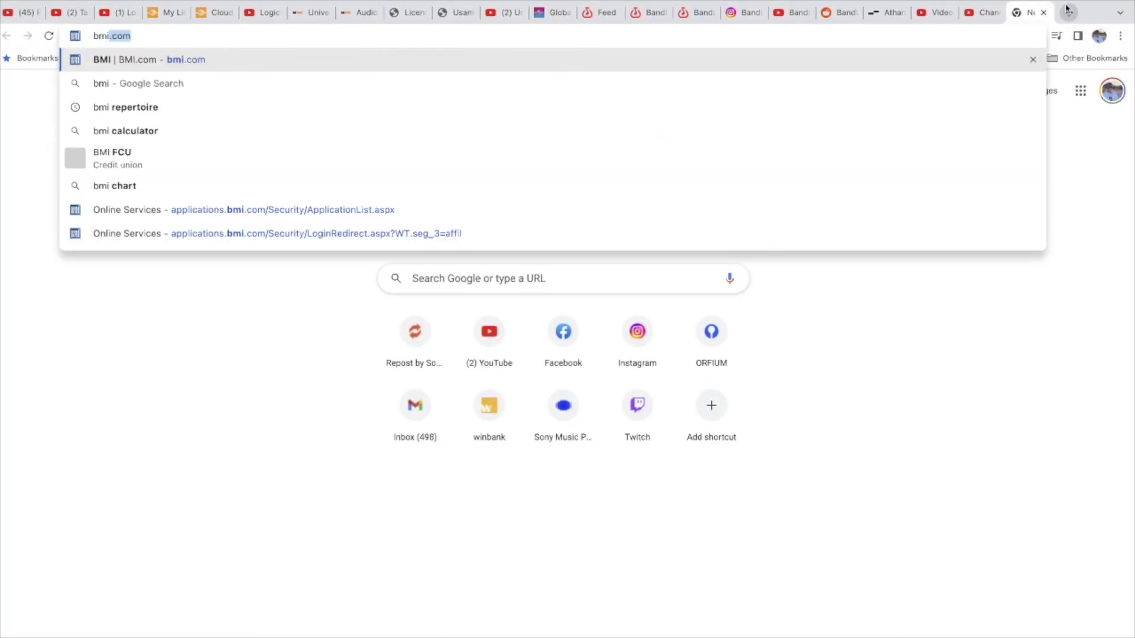
pyautogui.press('Return')
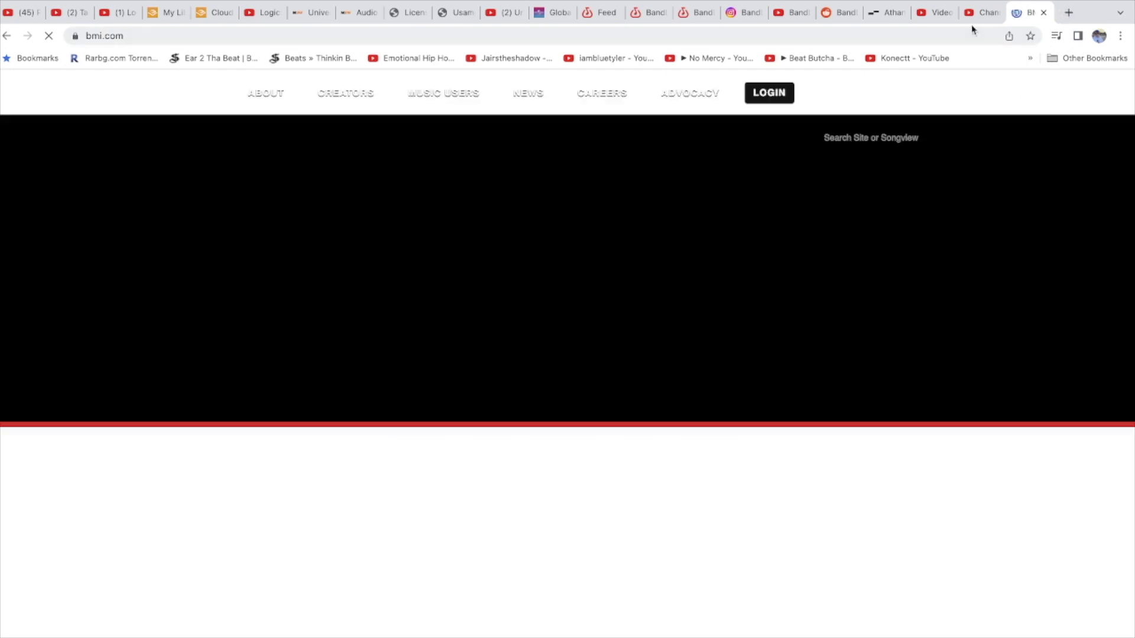
# - Check the Studio upload, then search the channel's videos in analytics for 'da'
pyautogui.click(981, 12)
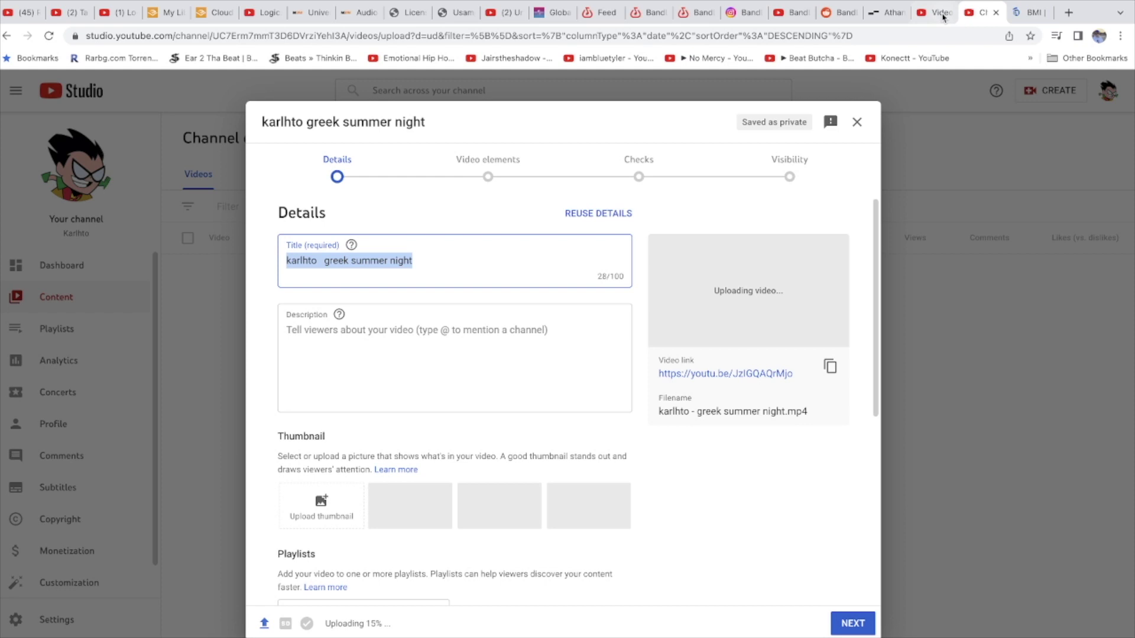
pyautogui.click(935, 12)
pyautogui.click(520, 83)
pyautogui.write('da')
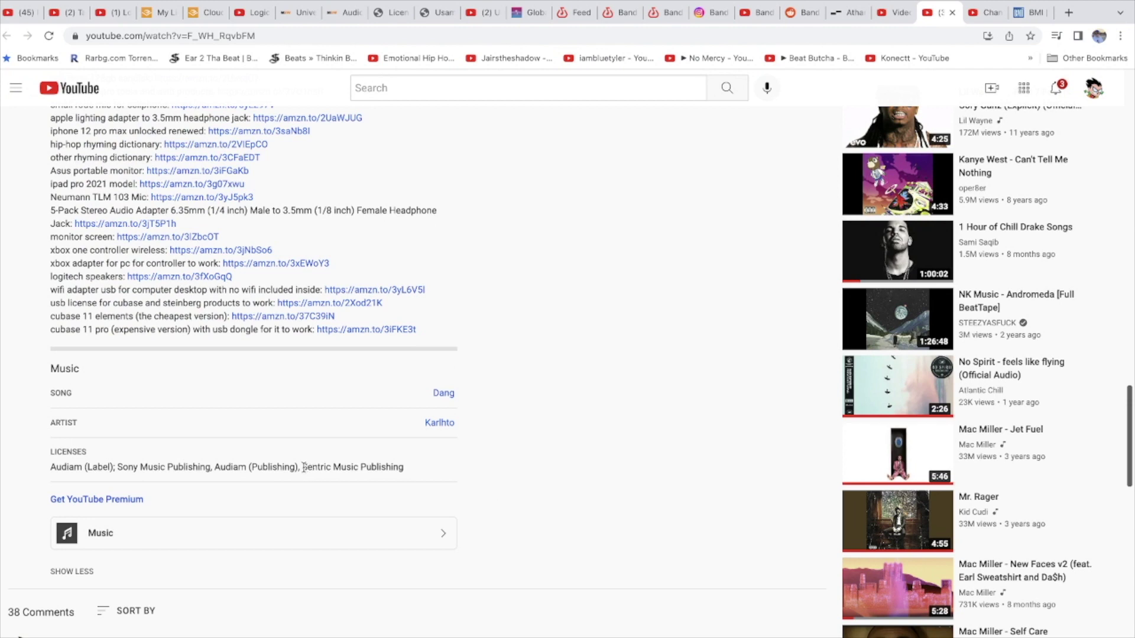
# - Select Sentric Music Publishing in the Dang video's licences, then go to the BMI tab
pyautogui.moveTo(304, 467); pyautogui.dragTo(390, 479)
pyautogui.click(433, 478)
pyautogui.moveTo(405, 470); pyautogui.dragTo(307, 464)
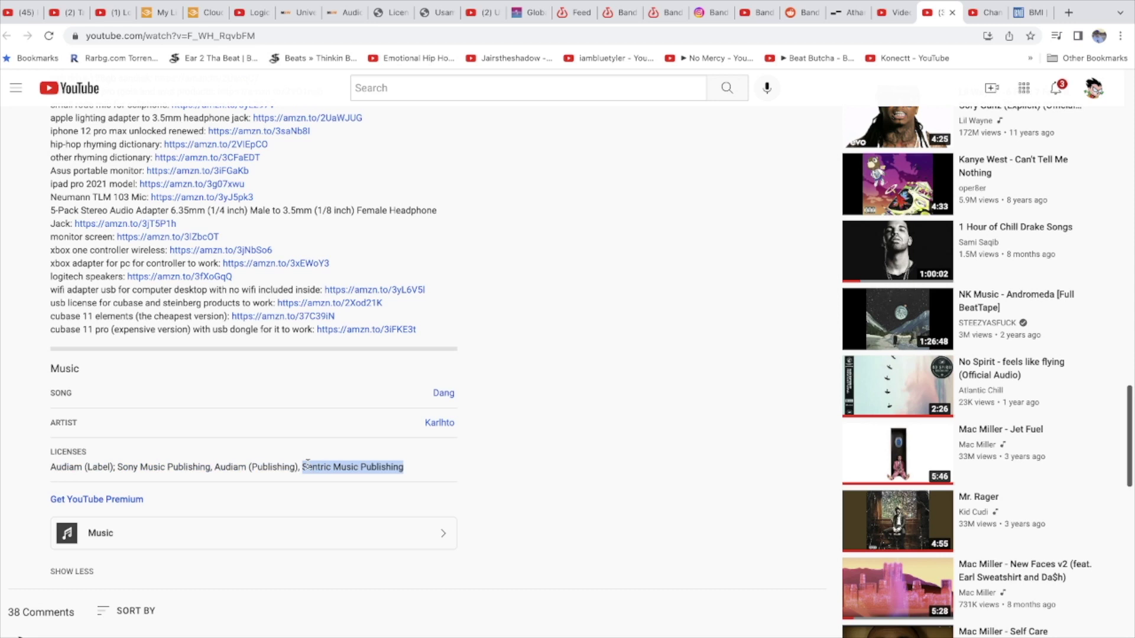
pyautogui.click(308, 465)
pyautogui.click(1028, 35)
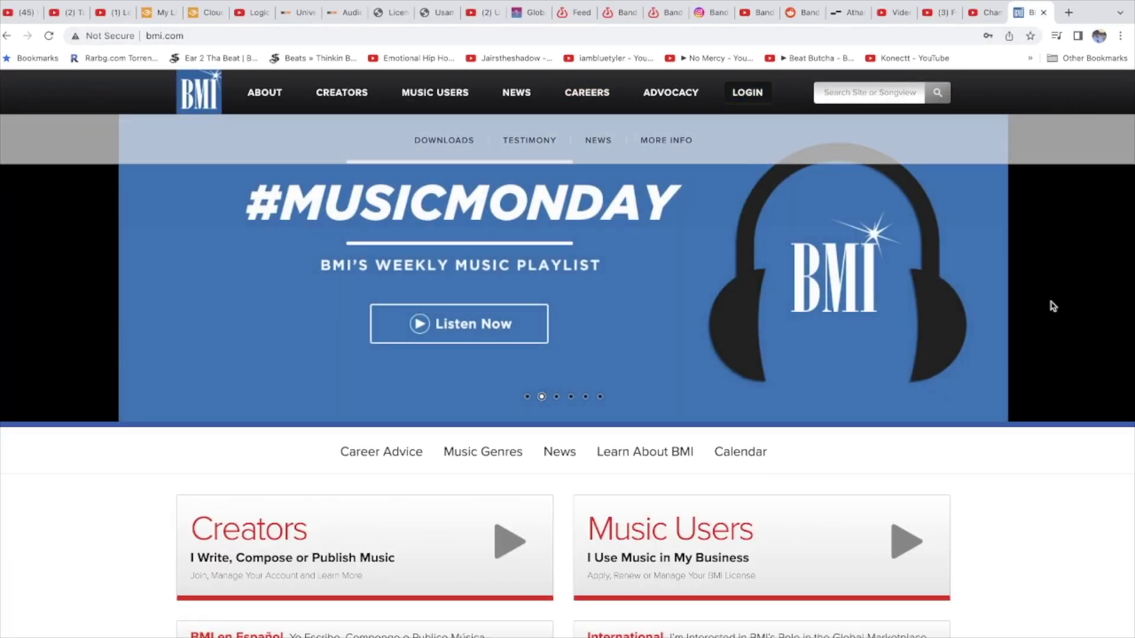
# - Move the YouTube upload to its Checks step, then scroll BMI's homepage to the genres list
pyautogui.click(971, 13)
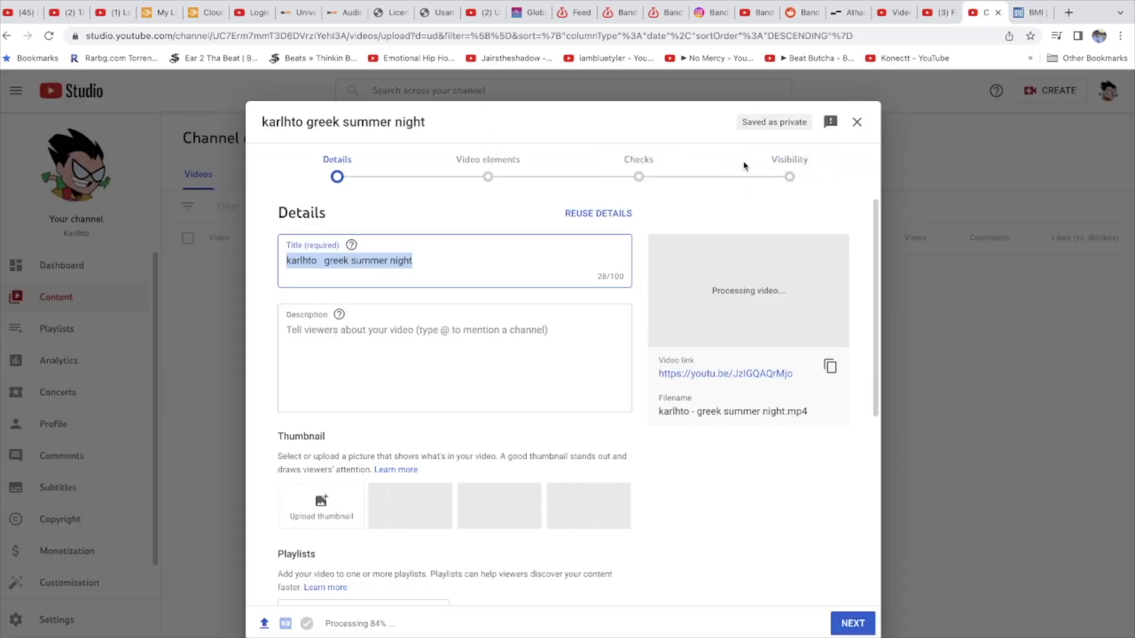
pyautogui.click(655, 171)
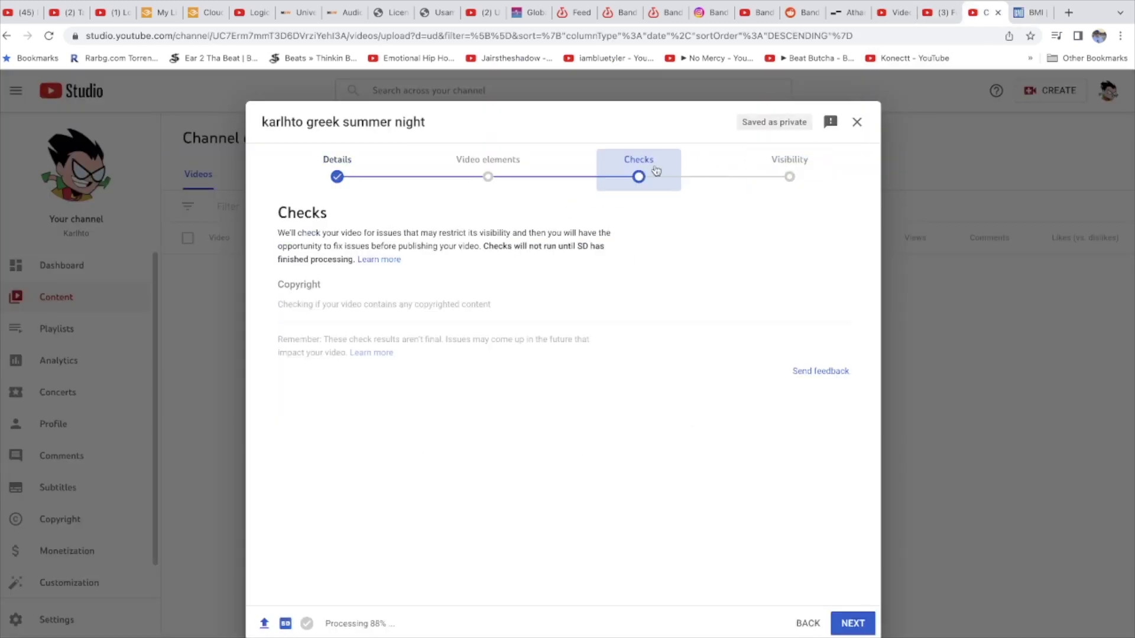
pyautogui.click(1031, 13)
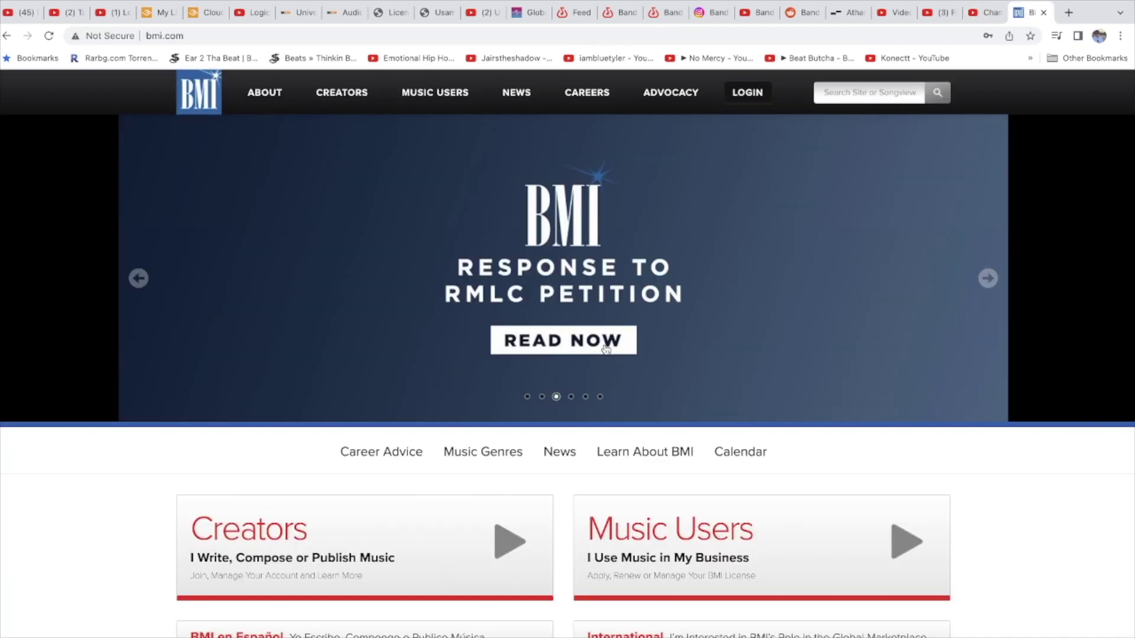
pyautogui.scroll(-5, 606, 349)
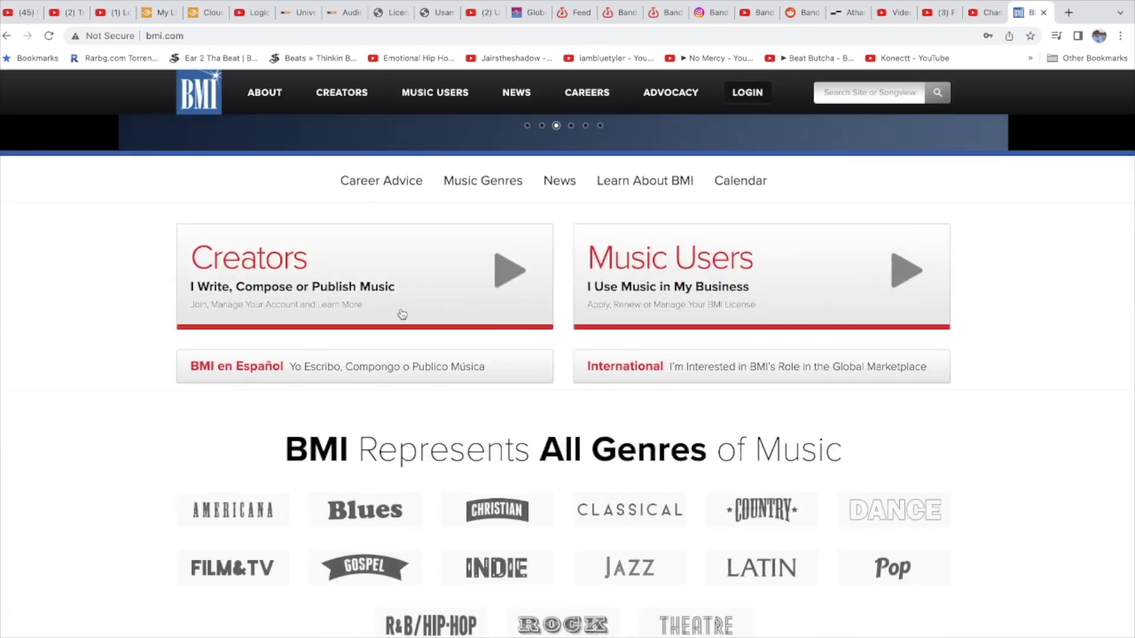
pyautogui.scroll(-3, 401, 314)
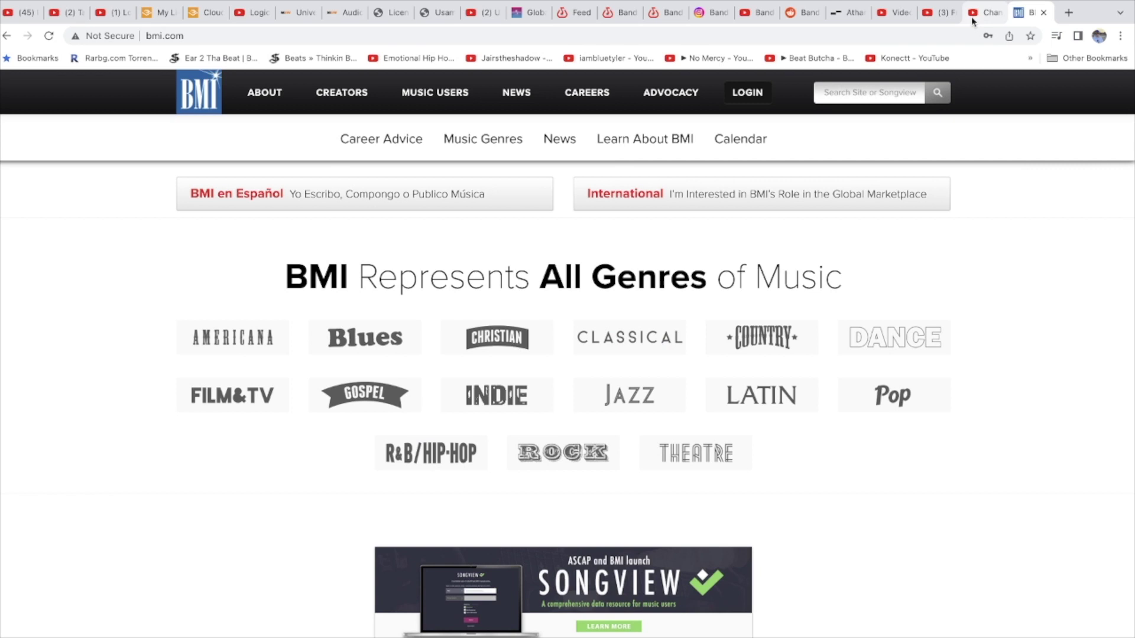
pyautogui.click(972, 18)
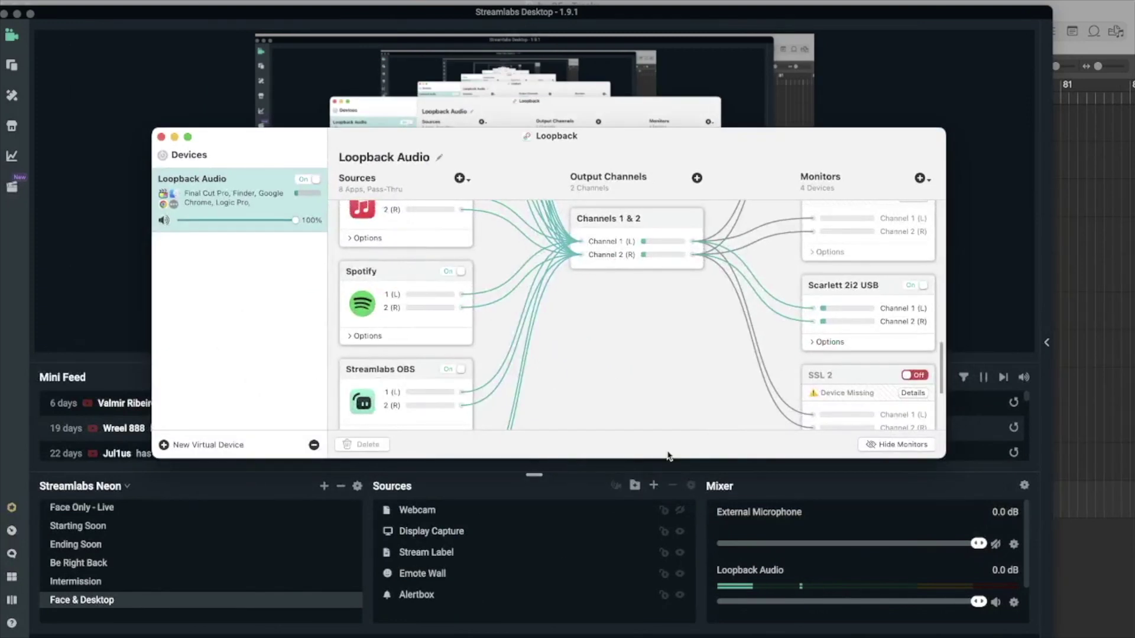
# - Show the Webcam source in Streamlabs' Face & Desktop scene and return to full-screen Chrome
pyautogui.click(883, 26)
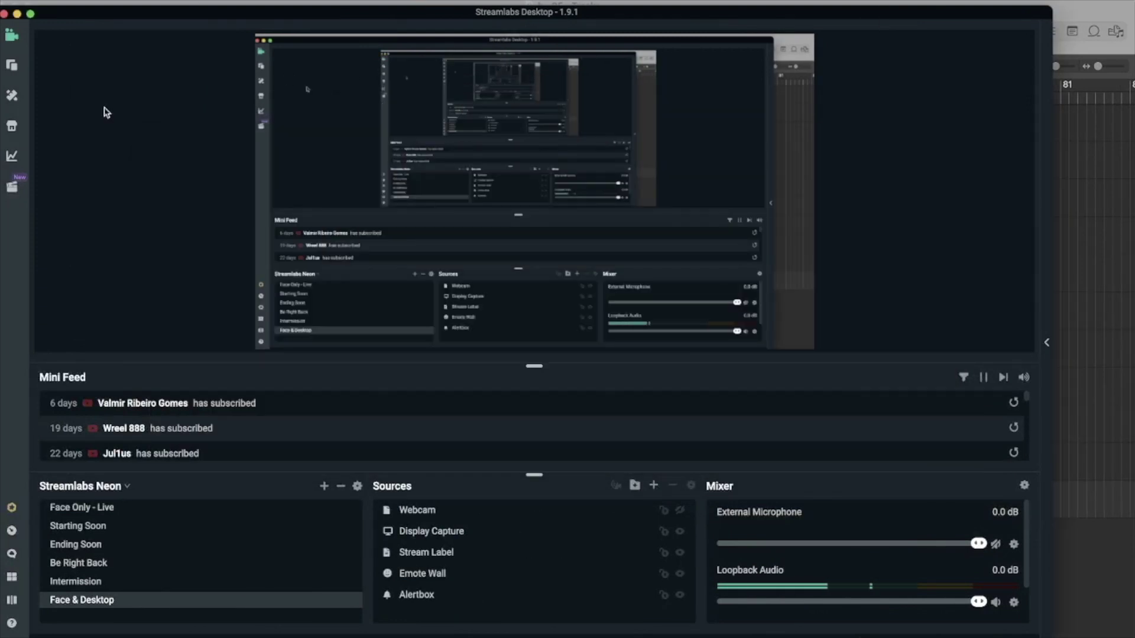
pyautogui.click(679, 510)
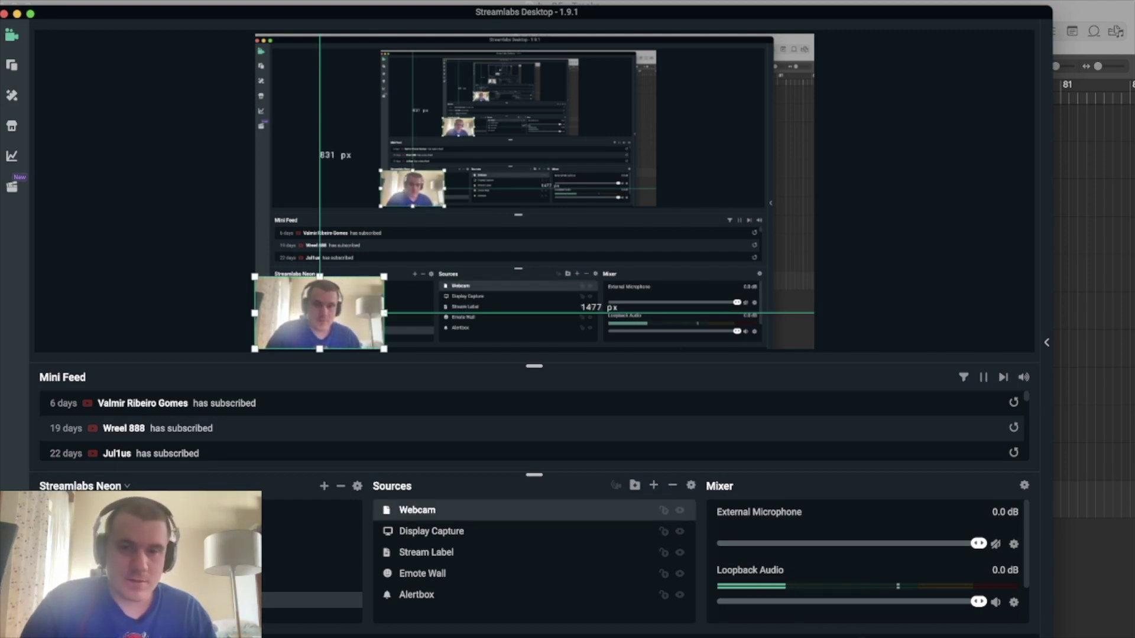
pyautogui.hotkey('ctrl', 'Right')
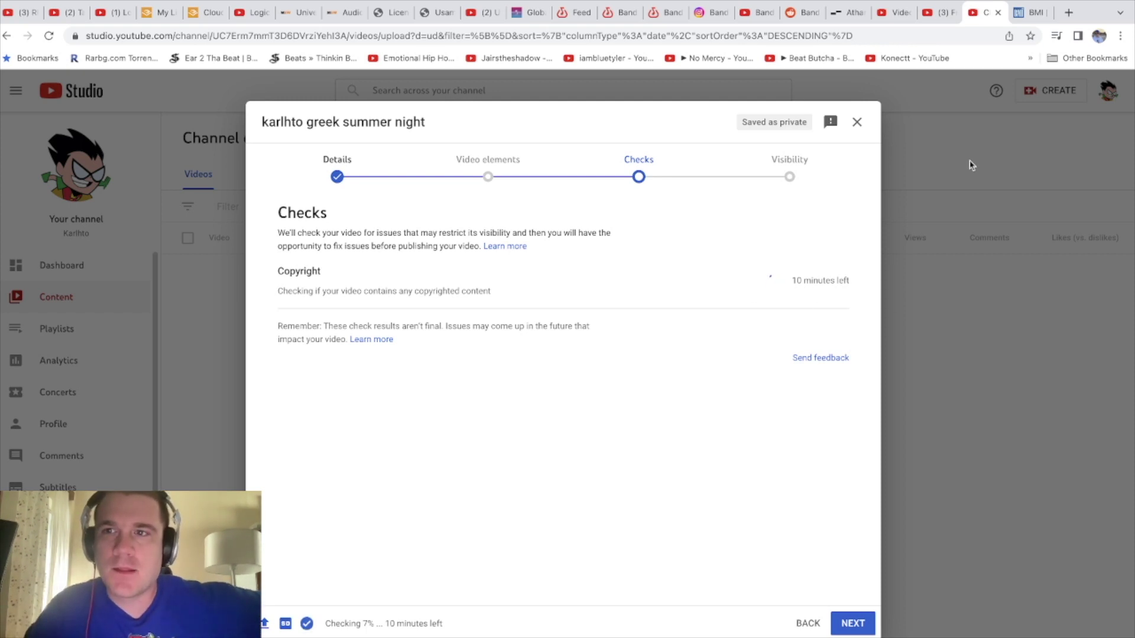
# - Back on the Create track form, click into the title version field
pyautogui.click(845, 11)
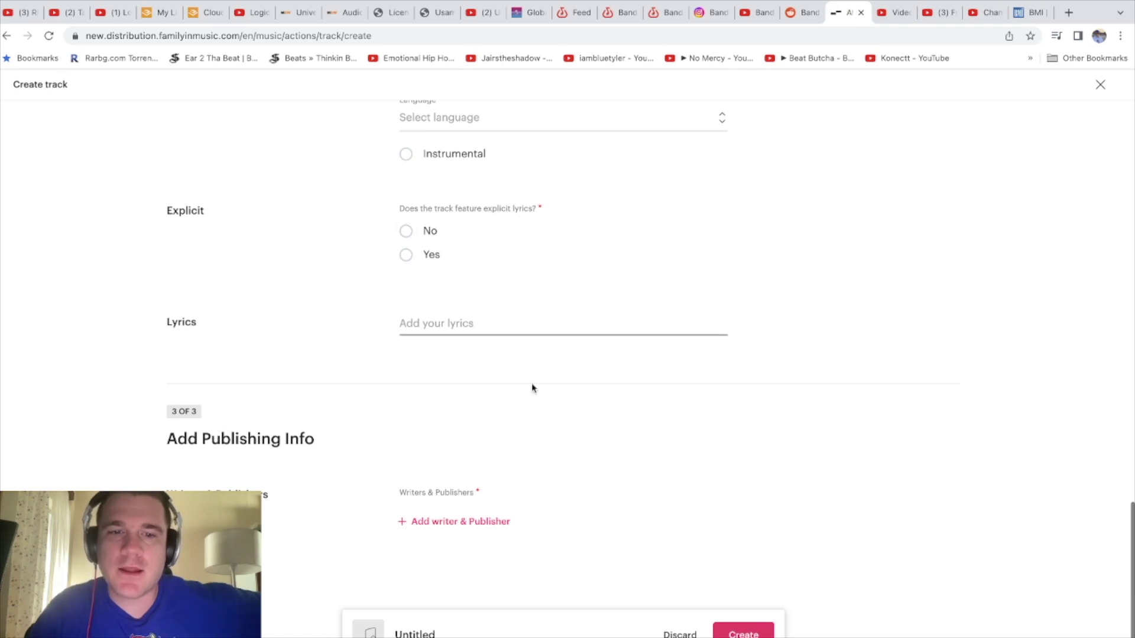
pyautogui.scroll(3, 440, 451)
pyautogui.scroll(10, 437, 450)
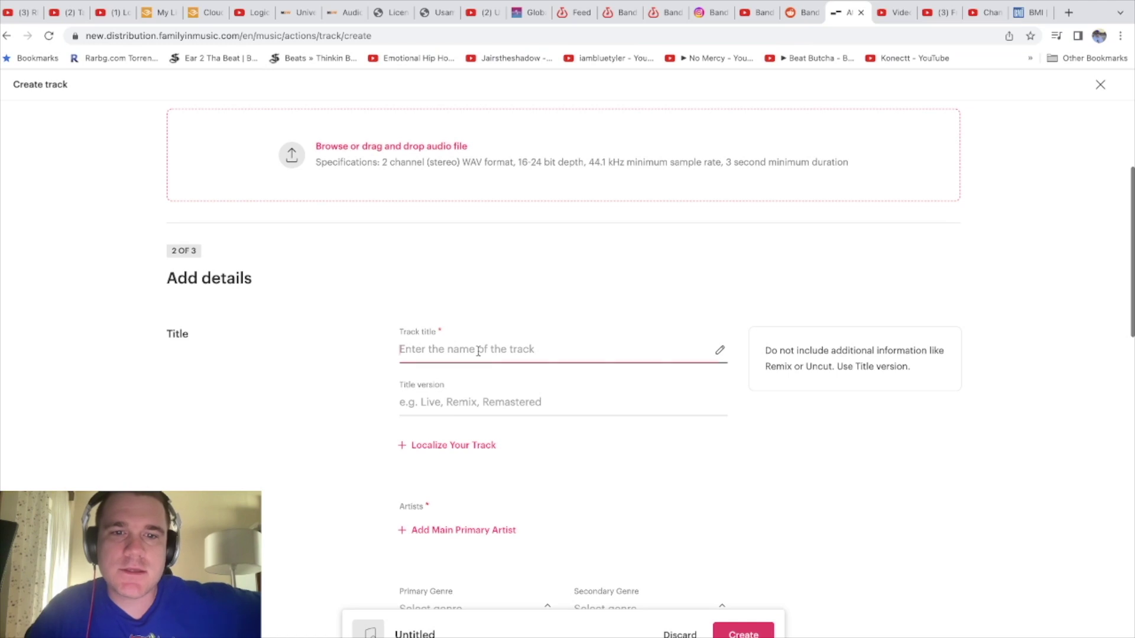
pyautogui.click(563, 401)
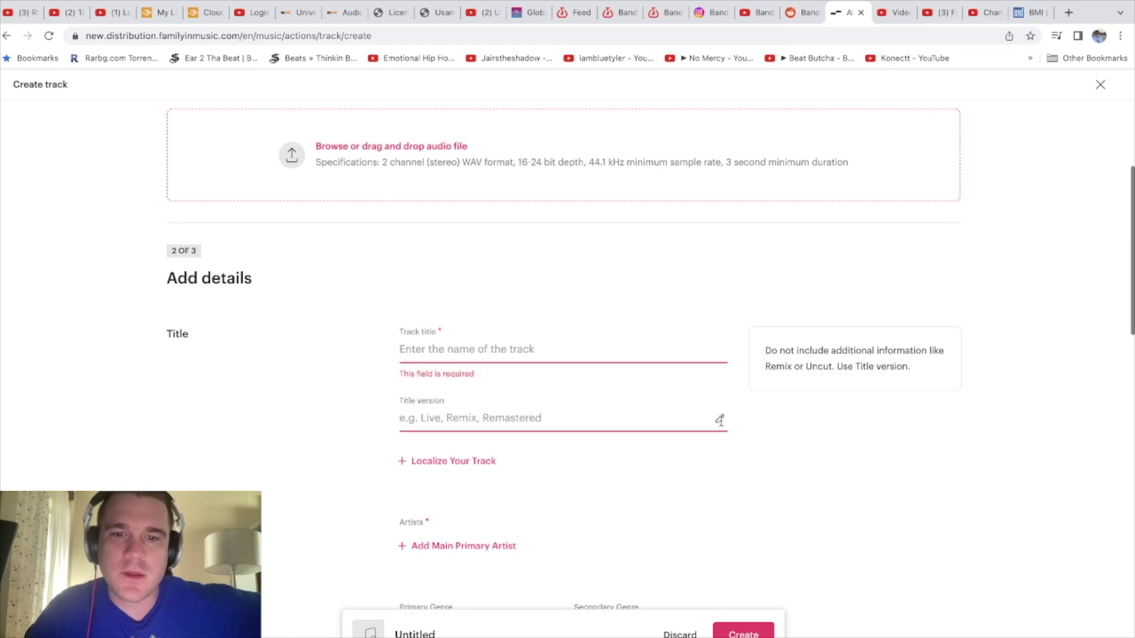
pyautogui.scroll(-2, 508, 402)
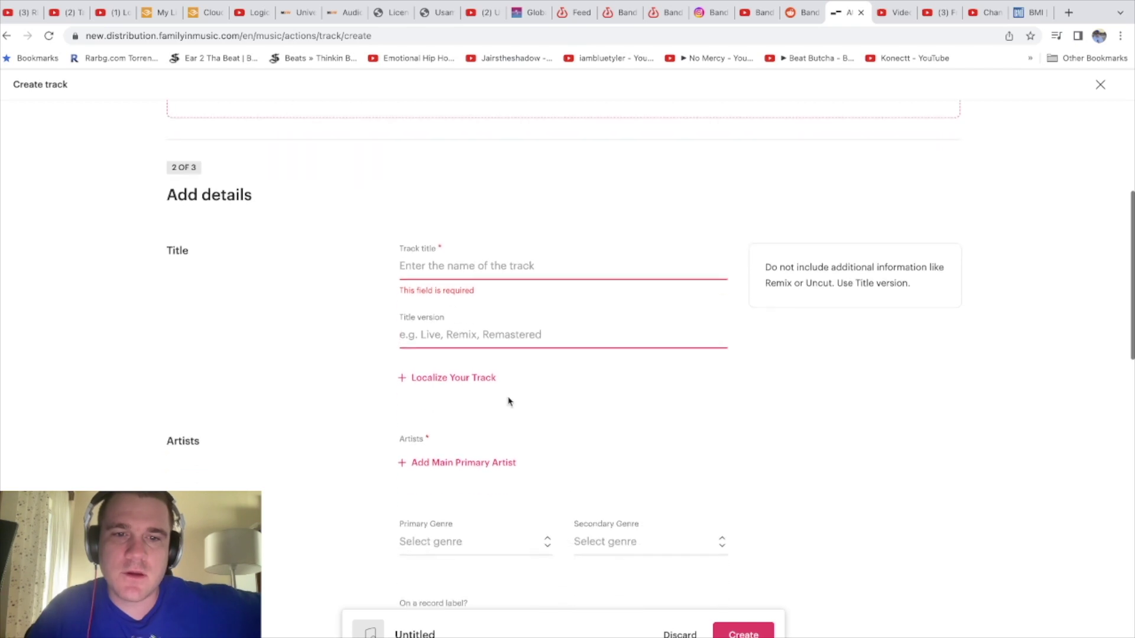
# - Open Localize Your Track twice, look at its language list, and close it unsaved
pyautogui.click(462, 378)
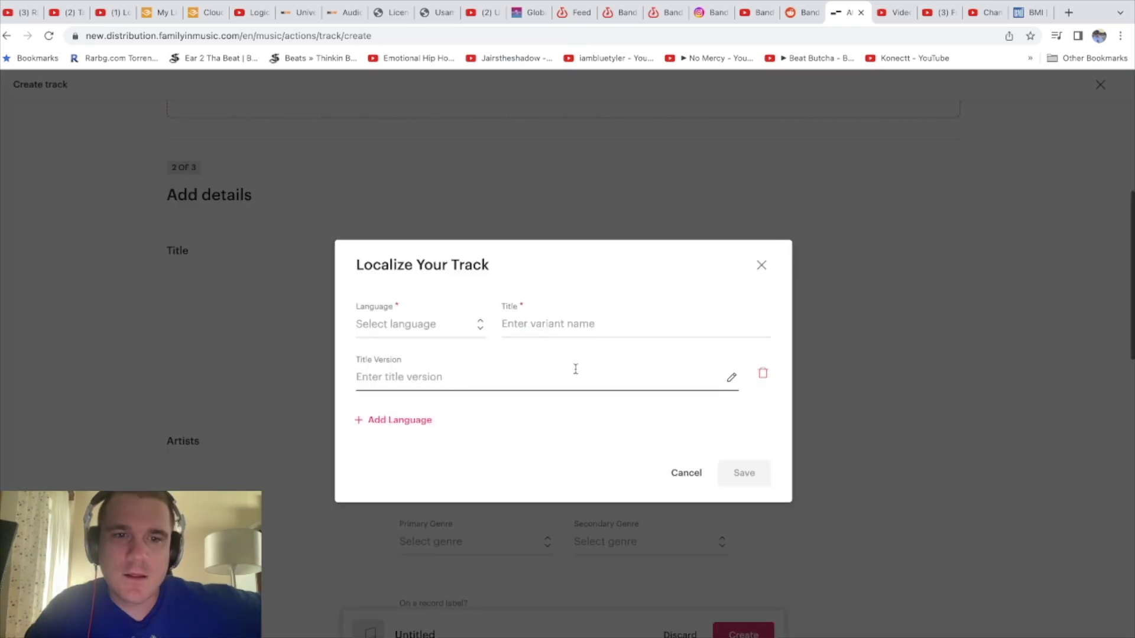
pyautogui.click(689, 472)
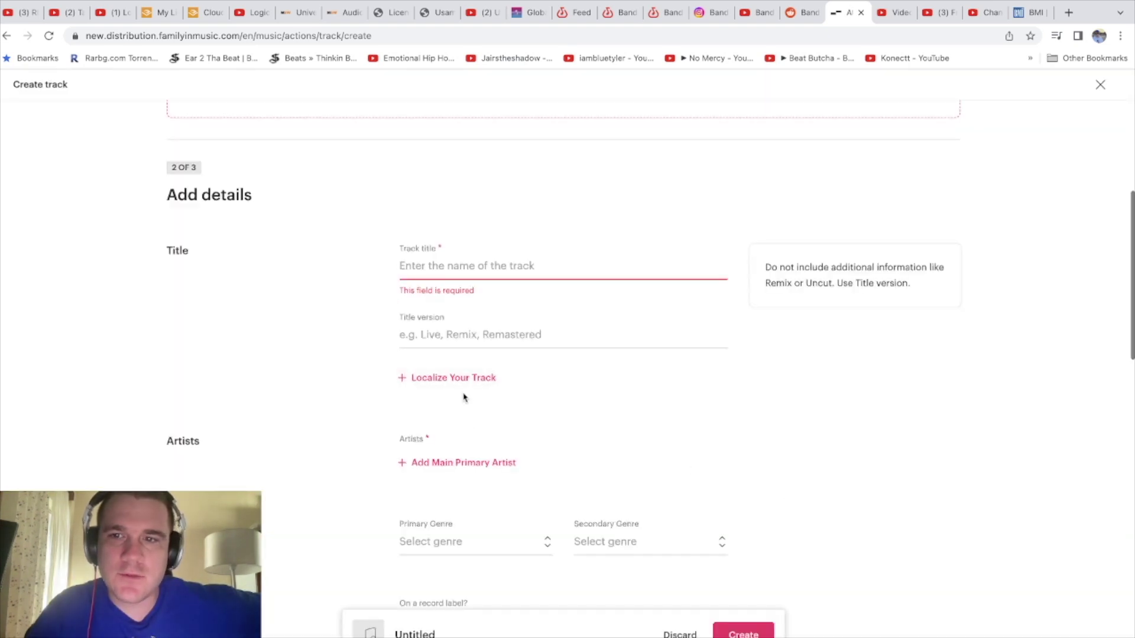
pyautogui.scroll(-3, 467, 414)
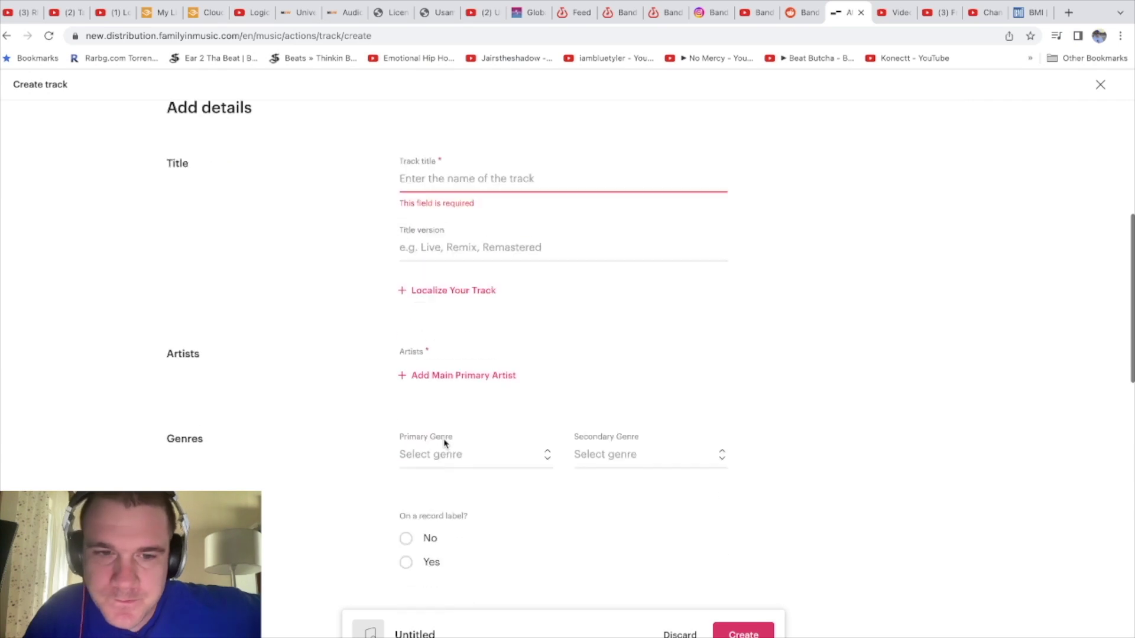
pyautogui.scroll(2, 439, 263)
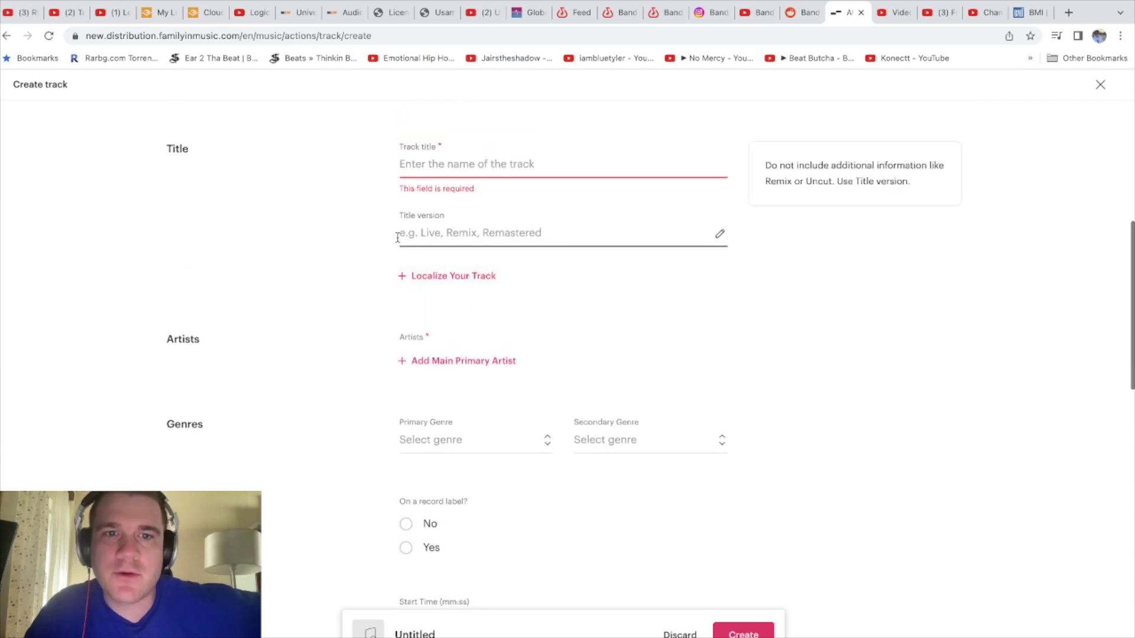
pyautogui.click(451, 276)
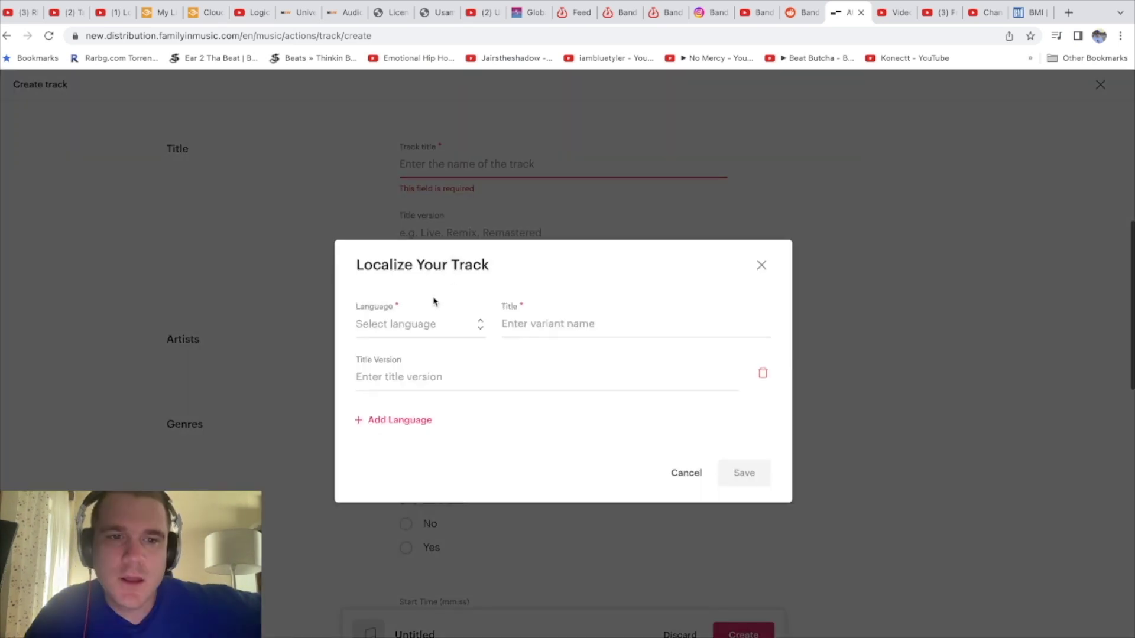
pyautogui.click(420, 325)
pyautogui.click(540, 282)
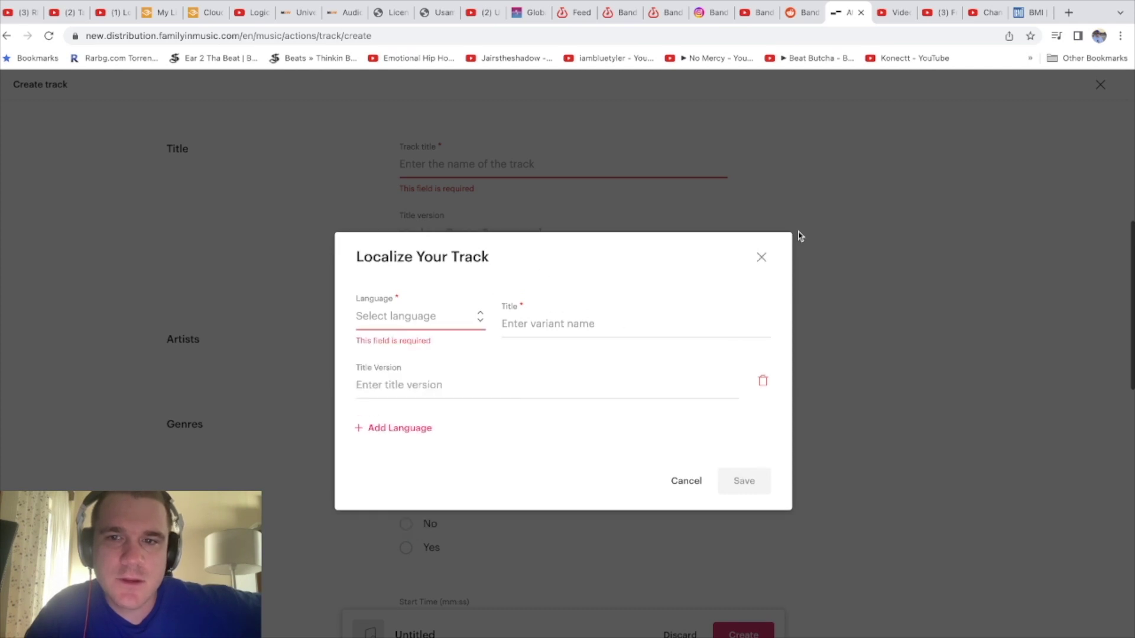
pyautogui.click(761, 257)
# - Scroll down to Add Publishing Info, then bring up the Studio upload's checks
pyautogui.scroll(-10, 687, 319)
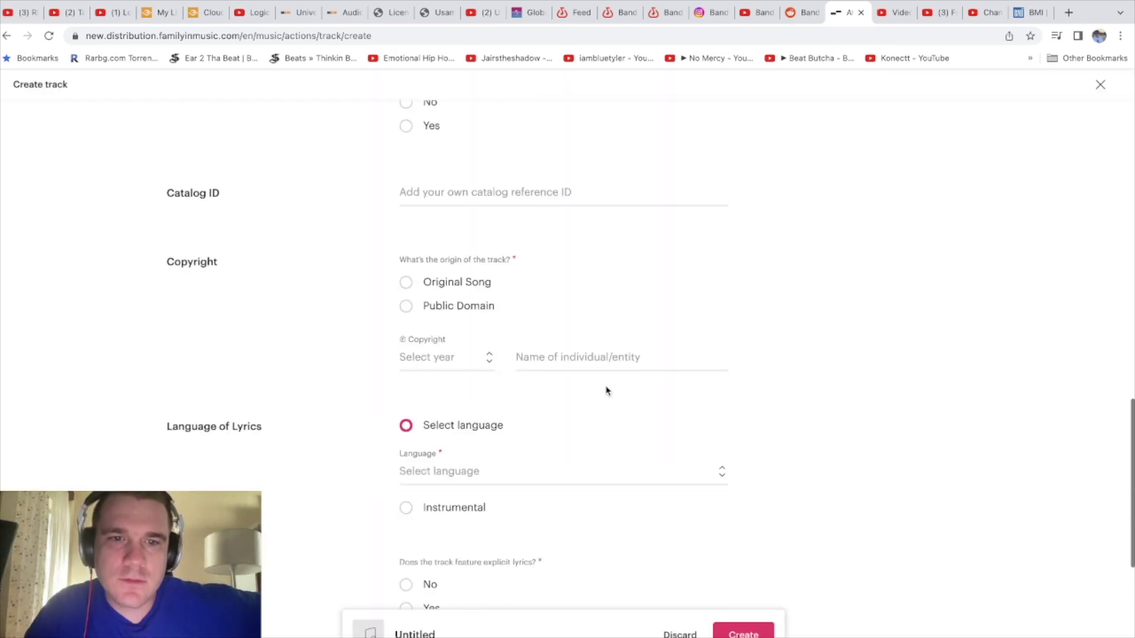
pyautogui.scroll(-6, 606, 390)
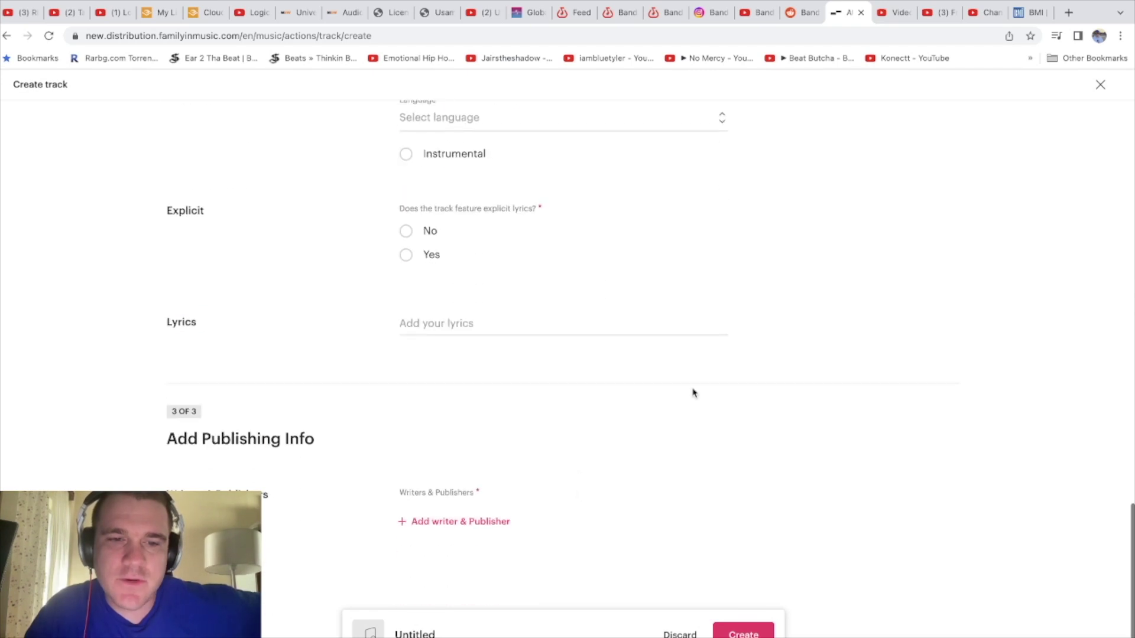
pyautogui.click(977, 10)
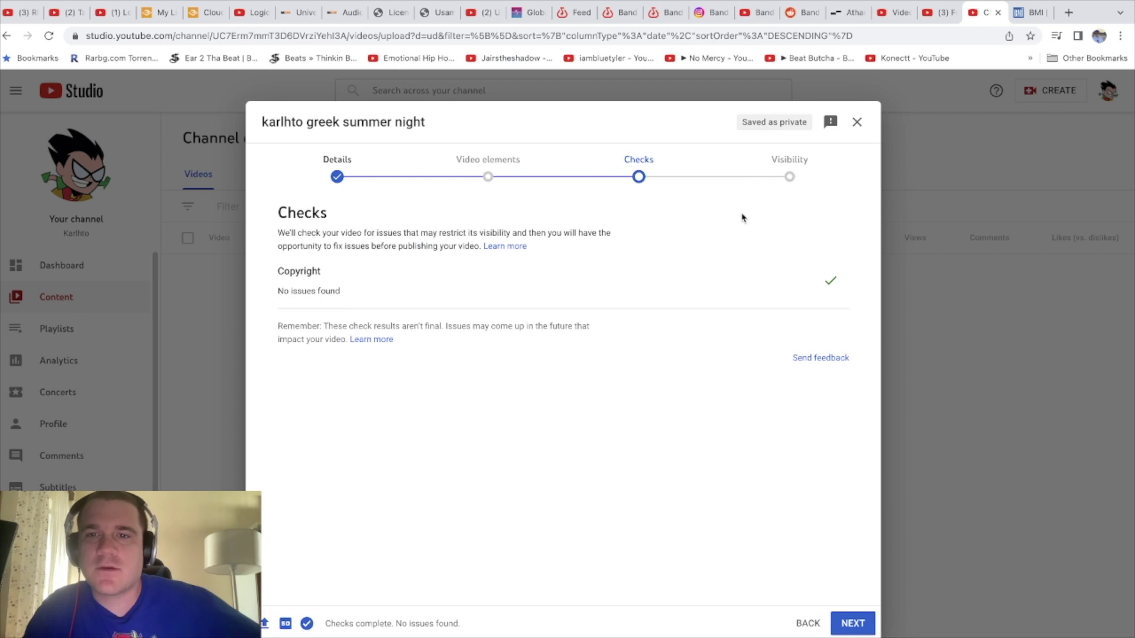
# - Set the upload's visibility to Unlisted and save it
pyautogui.click(792, 179)
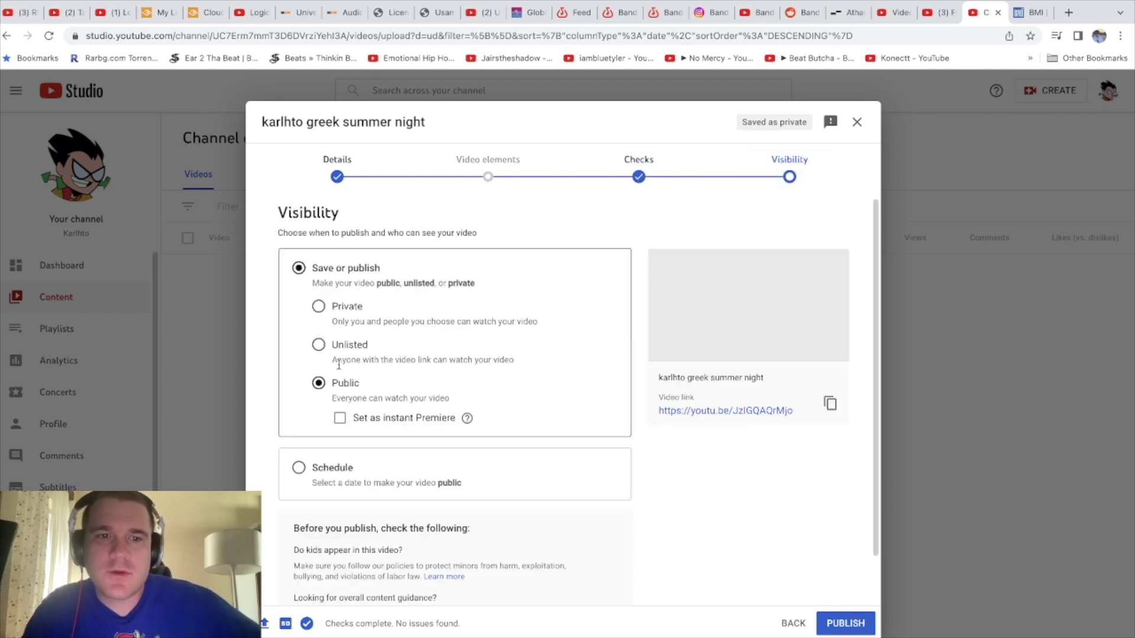
pyautogui.click(355, 347)
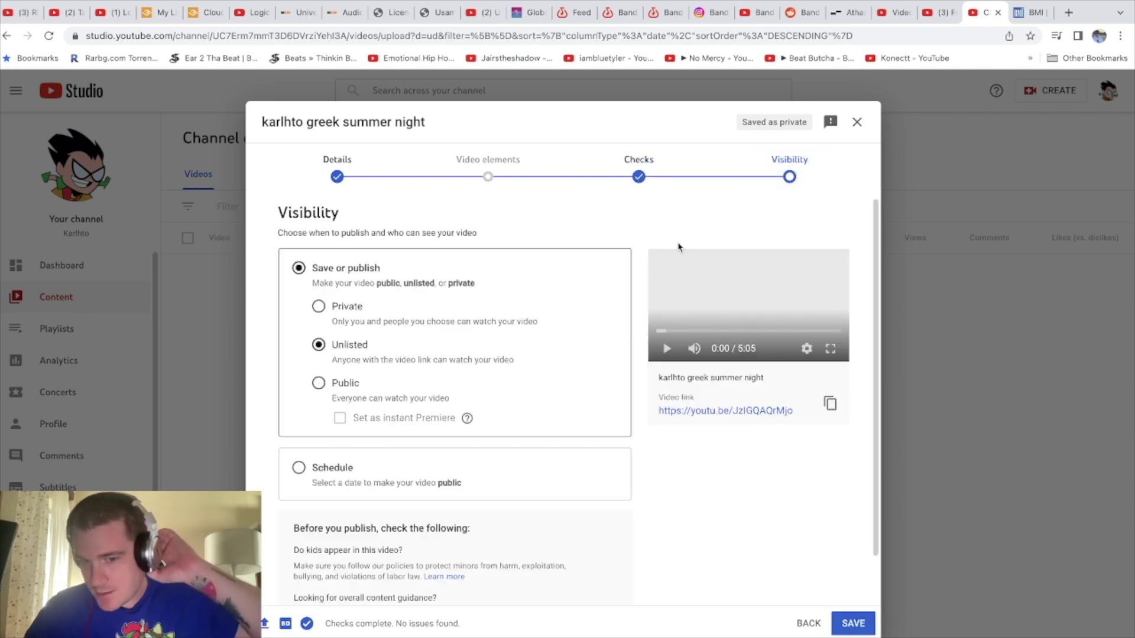
pyautogui.click(656, 183)
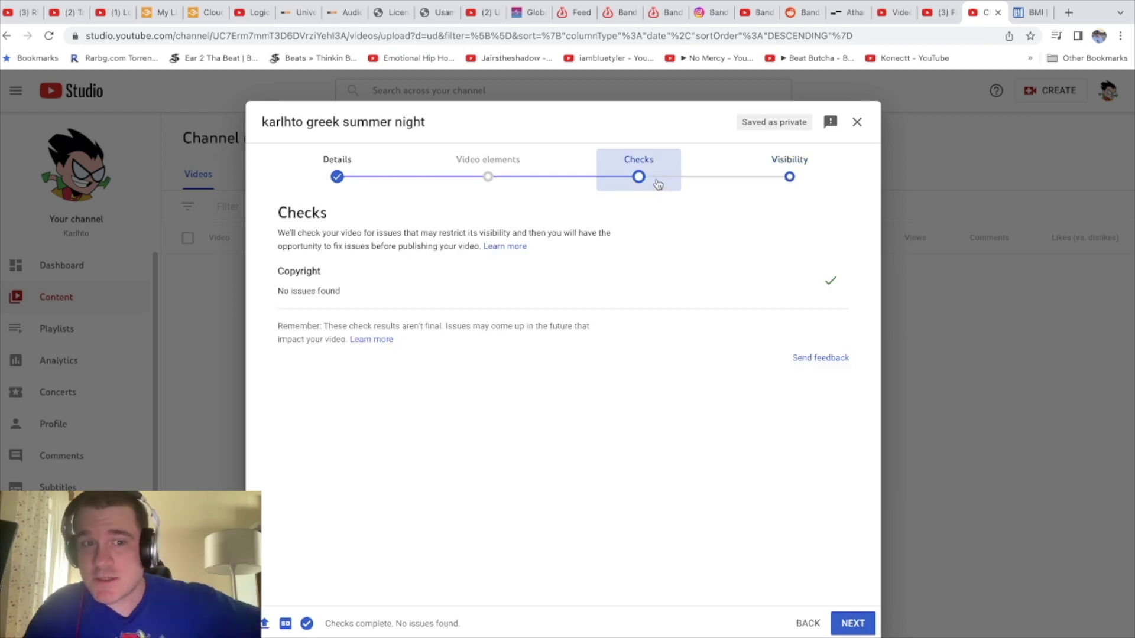
pyautogui.click(788, 177)
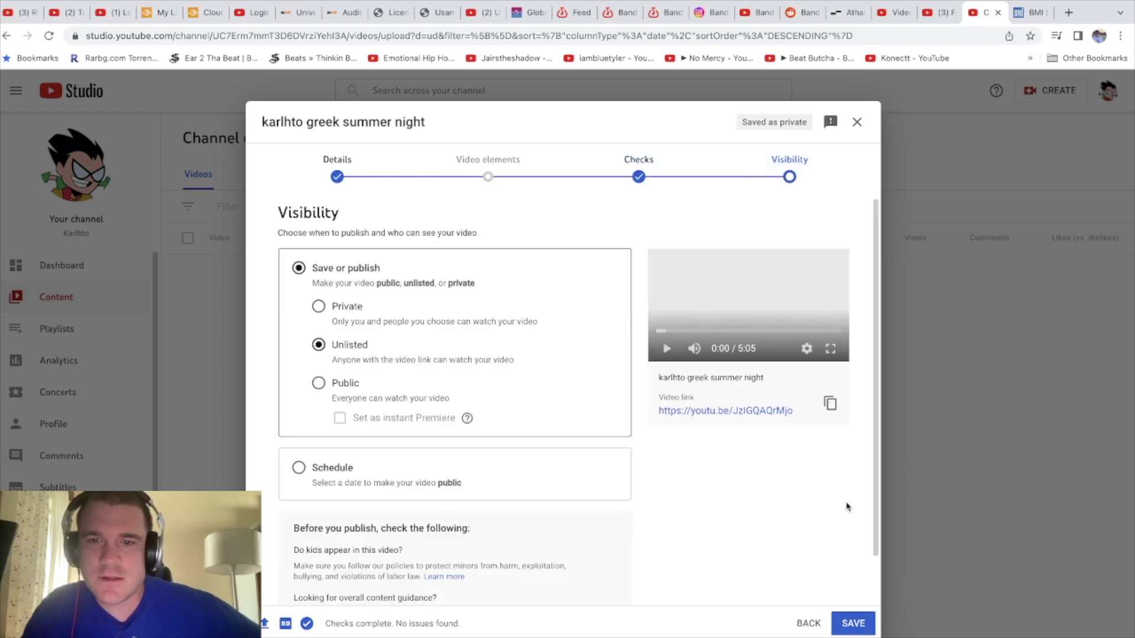
pyautogui.click(864, 624)
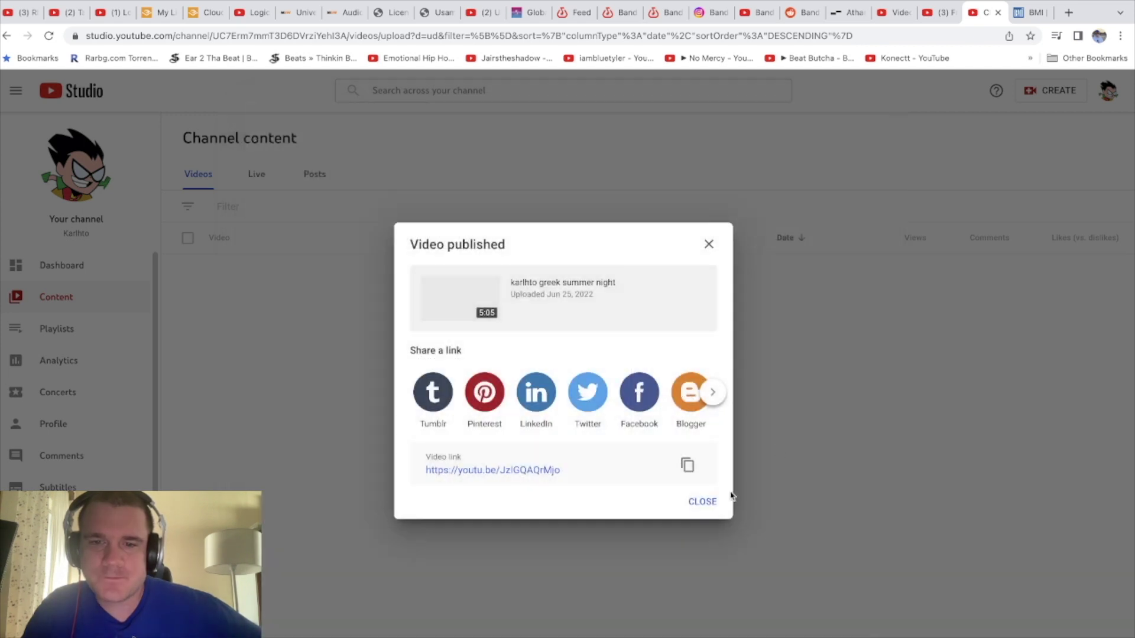
pyautogui.click(703, 502)
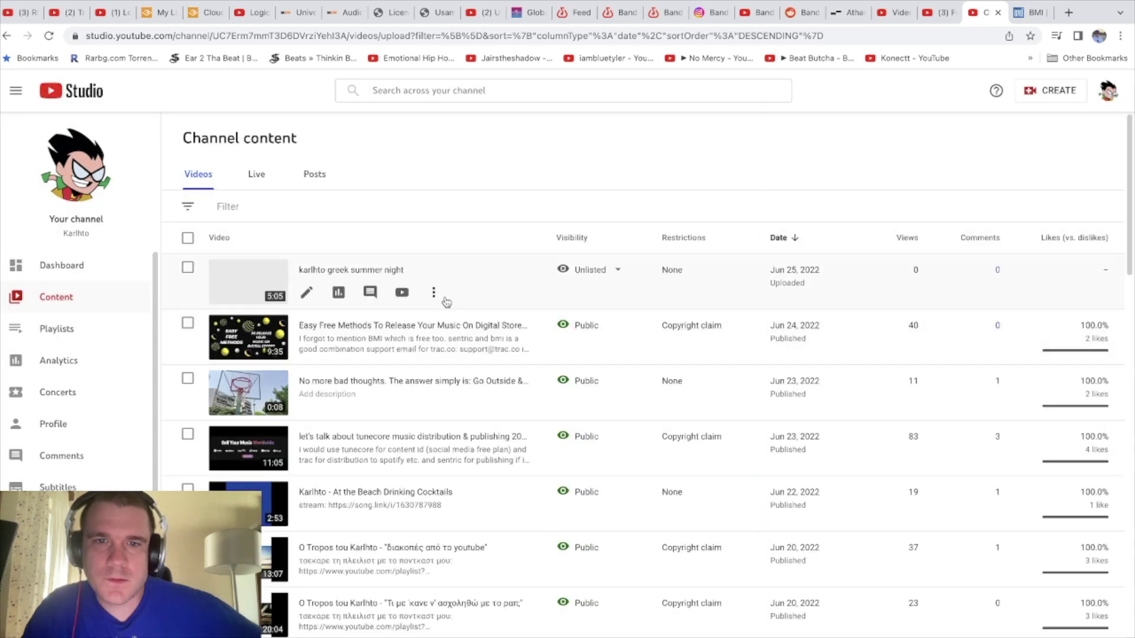
# - Permanently delete the karlhto greek summer night video with Delete forever
pyautogui.click(433, 291)
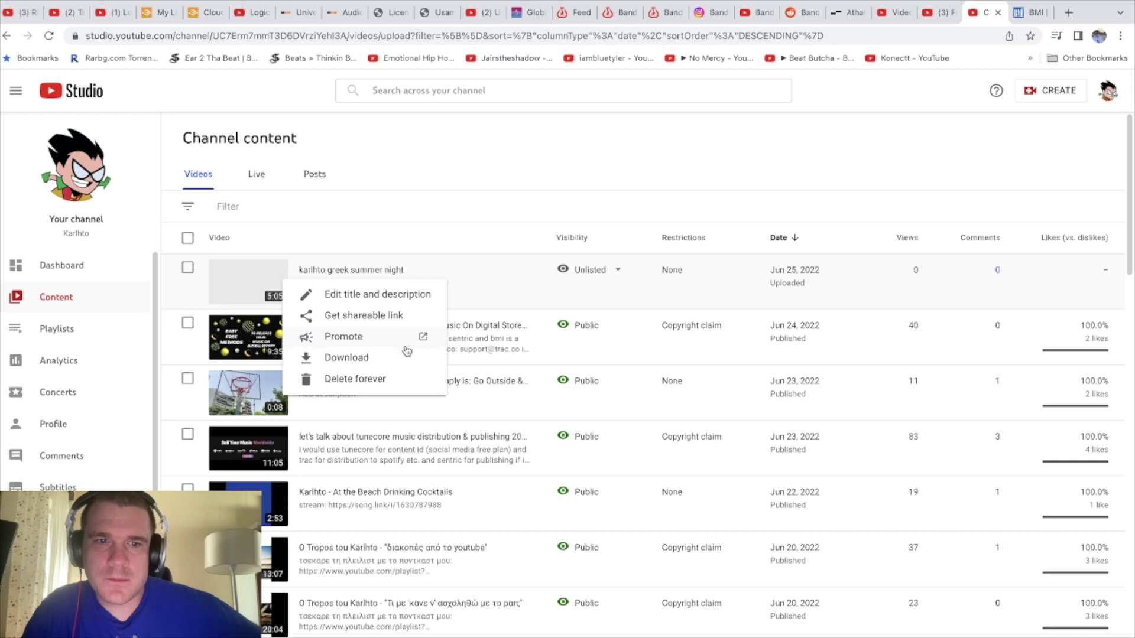
pyautogui.click(402, 377)
pyautogui.click(519, 412)
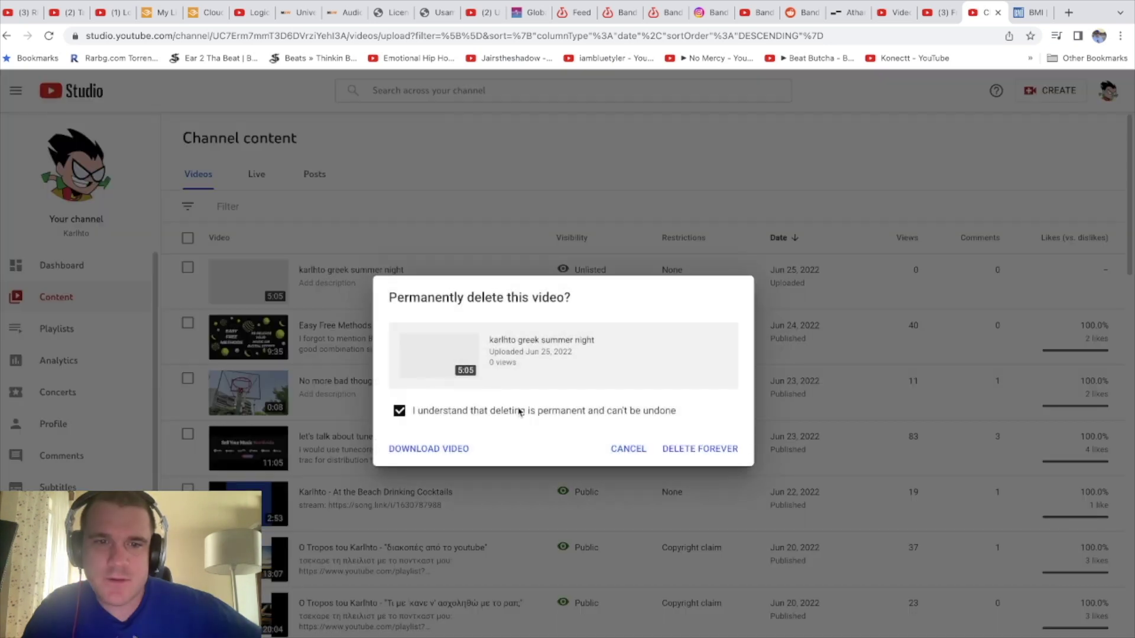
pyautogui.click(684, 450)
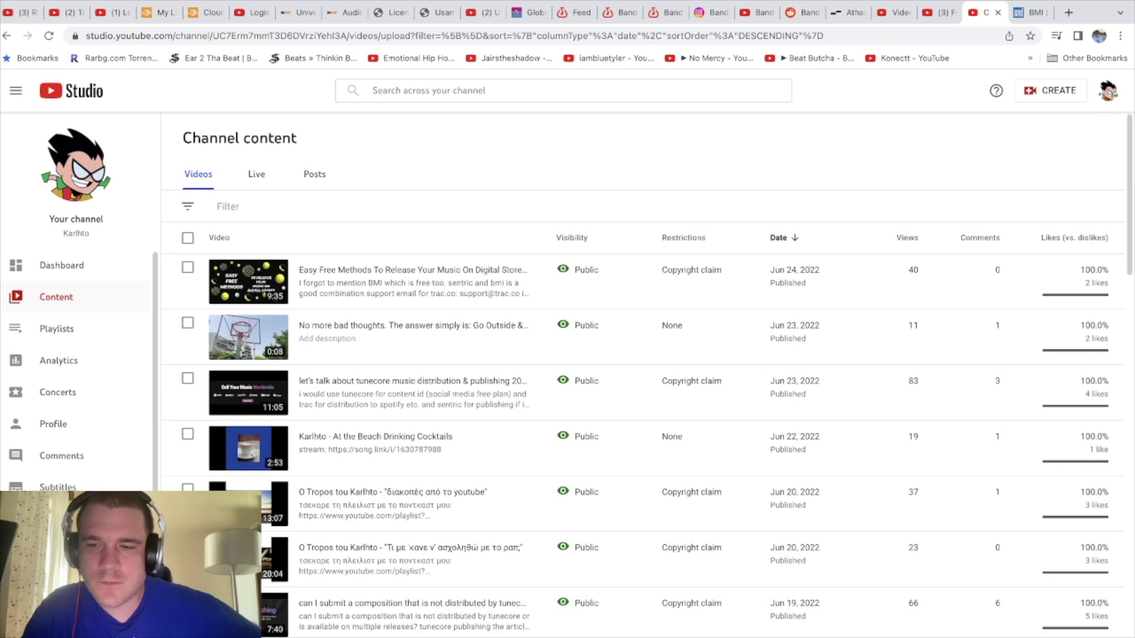
pyautogui.click(110, 359)
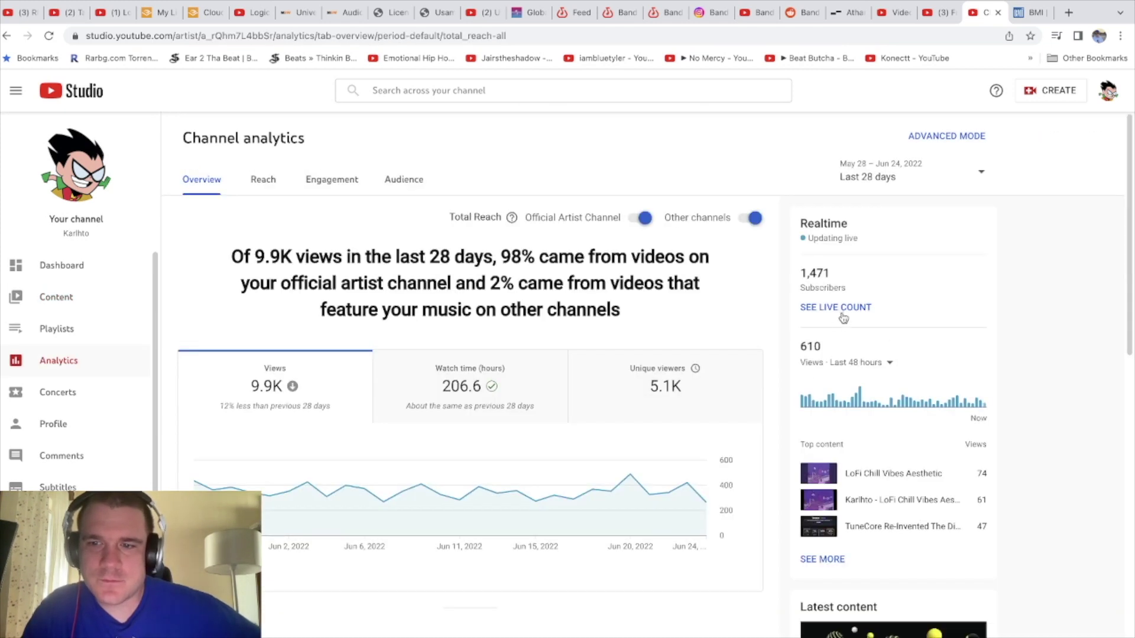
# - Check the live subscriber count and monetization's 2,103 public watch hours, then return to Analytics
pyautogui.click(839, 308)
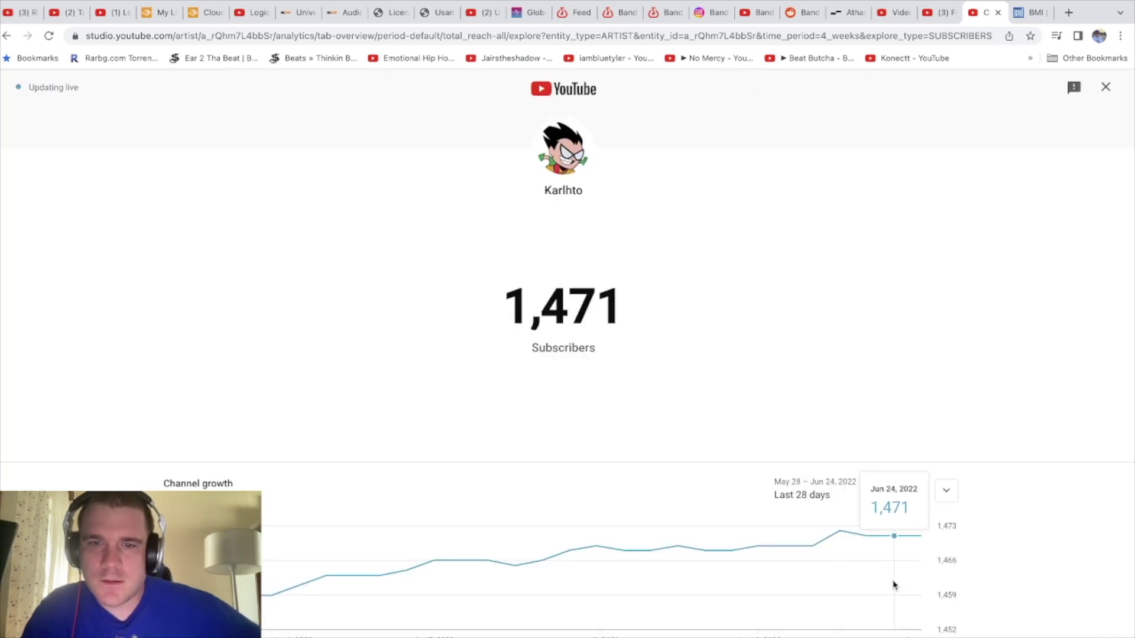
pyautogui.click(1105, 87)
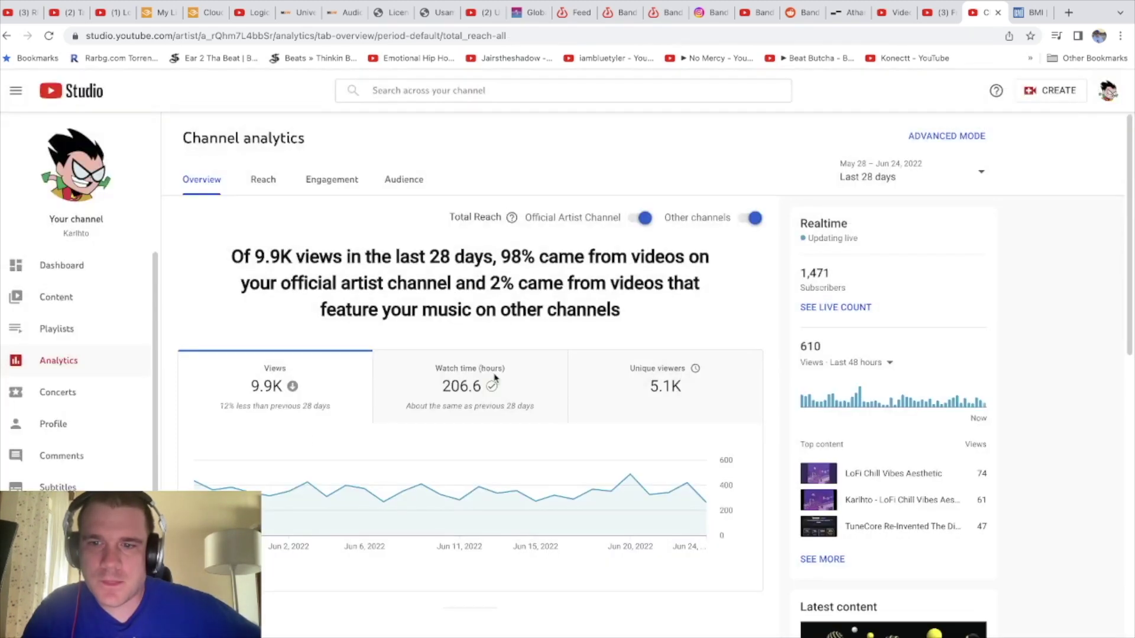
pyautogui.click(60, 551)
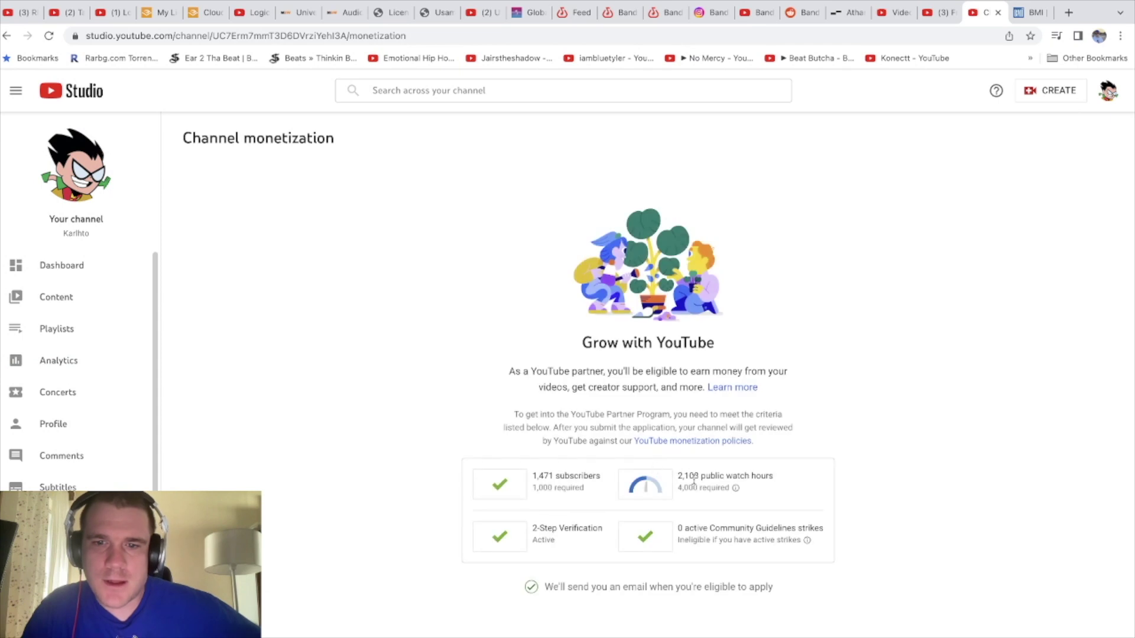
pyautogui.moveTo(774, 484); pyautogui.dragTo(707, 468)
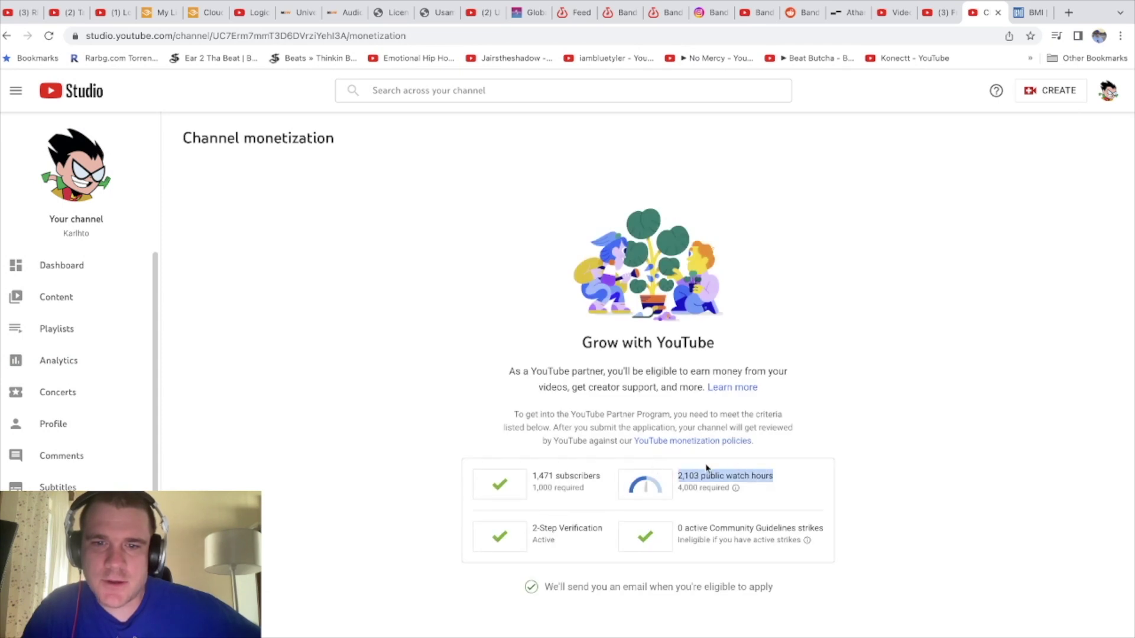
pyautogui.click(760, 510)
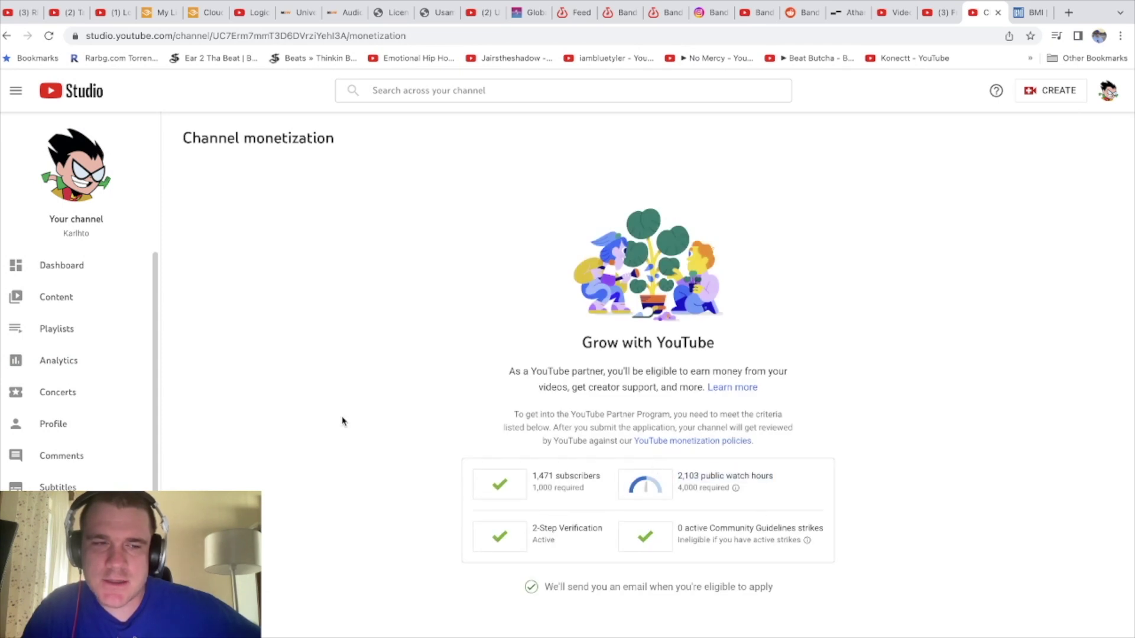
pyautogui.click(84, 360)
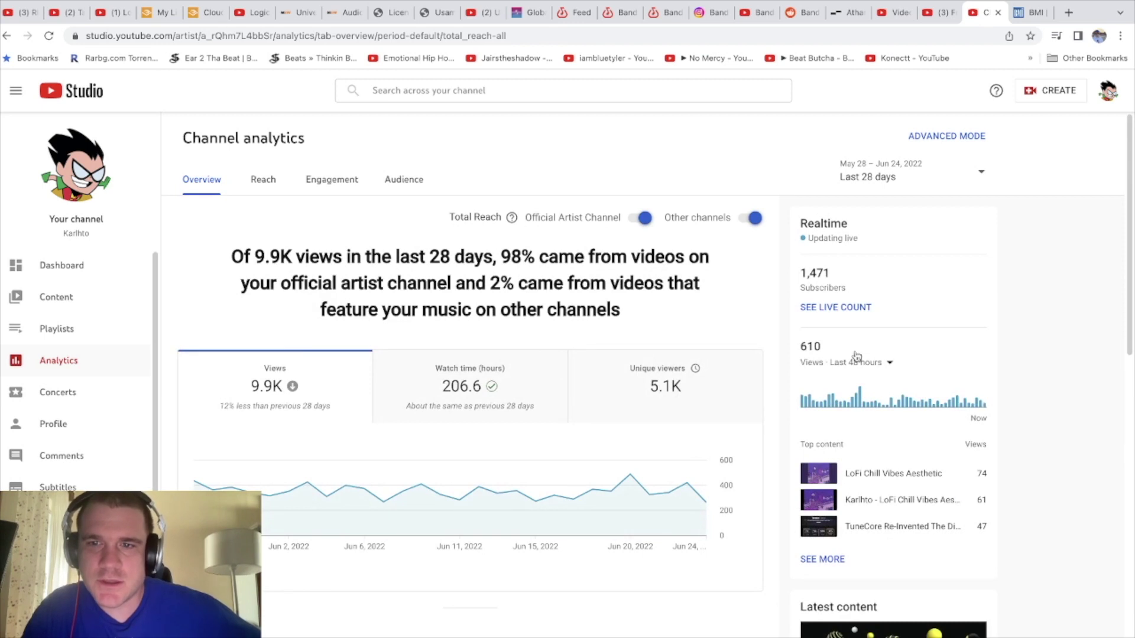